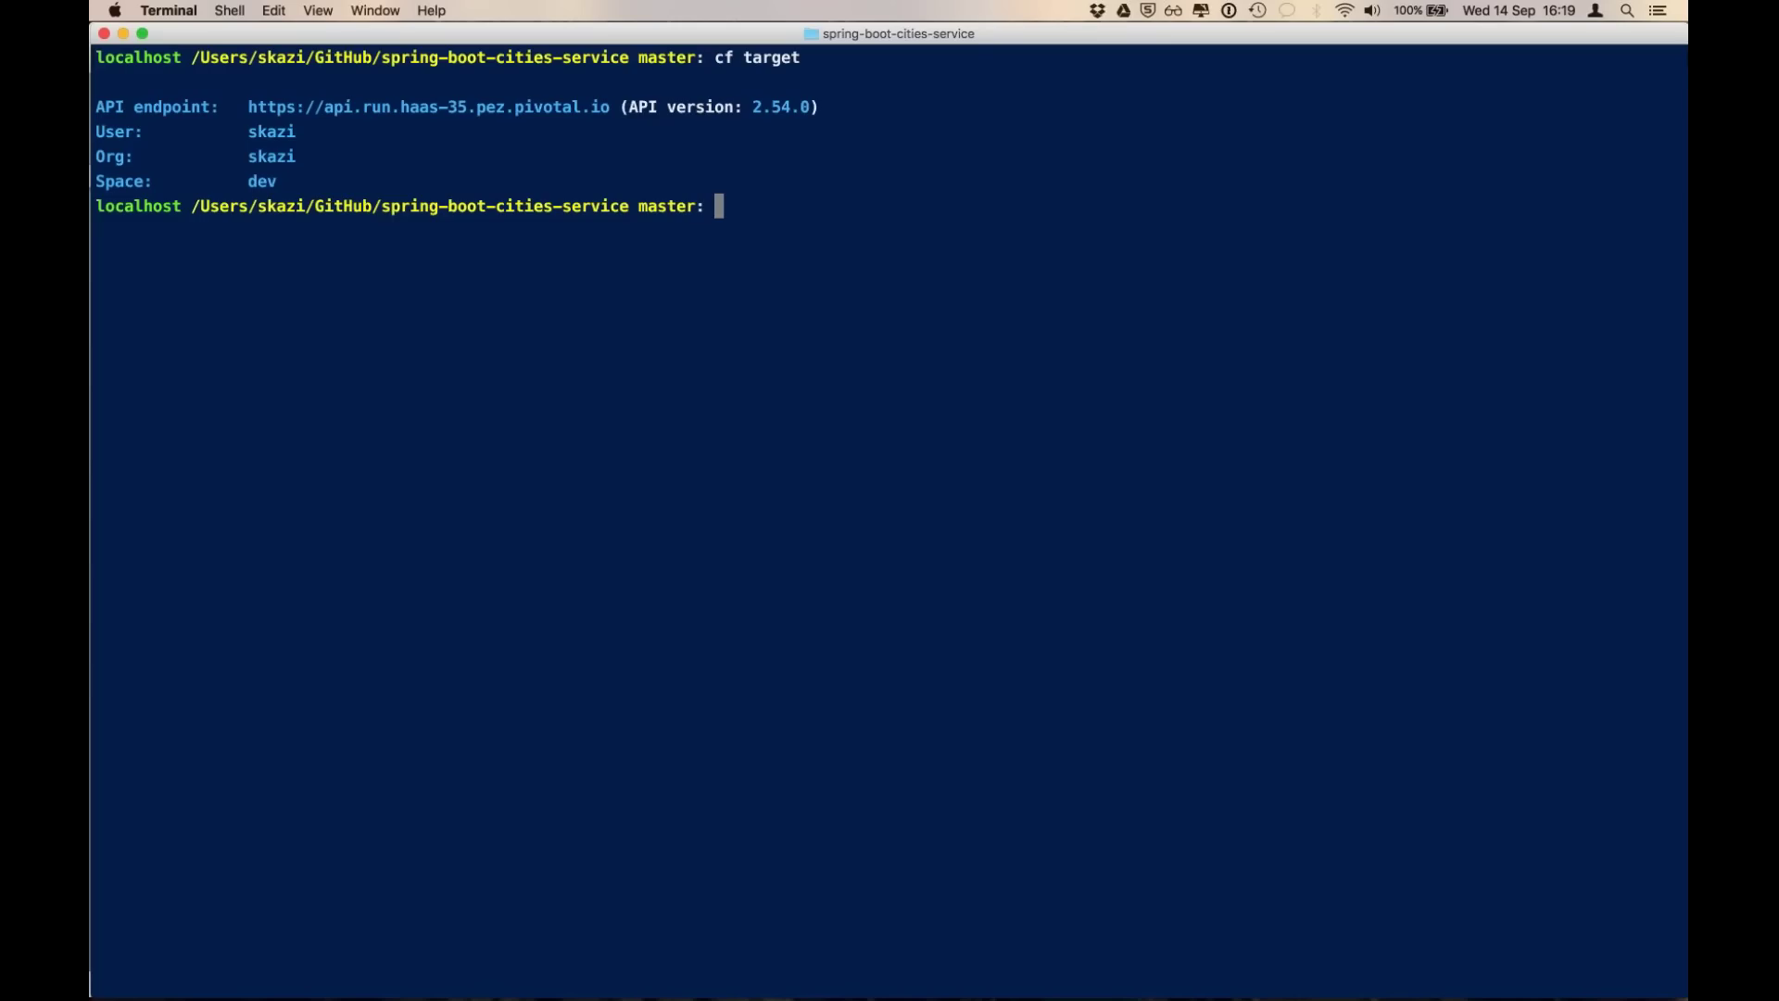
- Switch to Chrome and view the dev space in Pivotal EMEA Apps Manager, including the list of available orgs
{"action": "type", "text": "cf"}
{"action": "key", "text": "super+Tab"}
{"action": "key", "text": "super+Tab"}
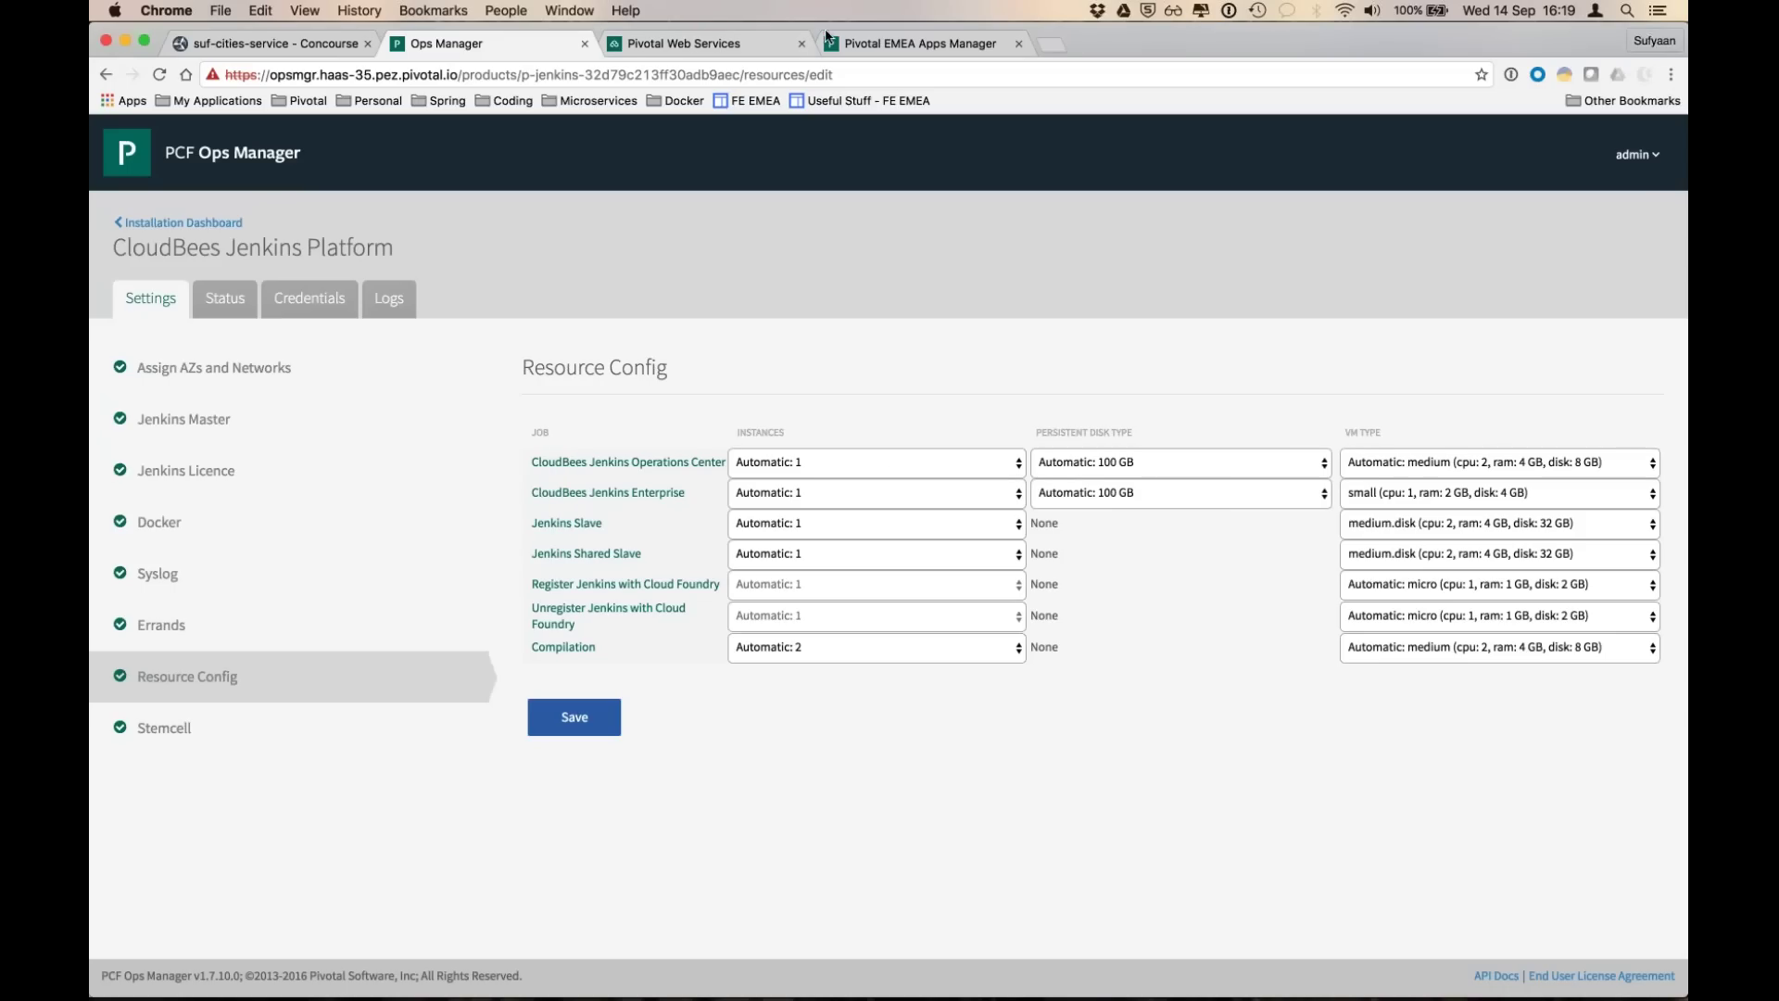
{"action": "left_click", "coordinate": [874, 41]}
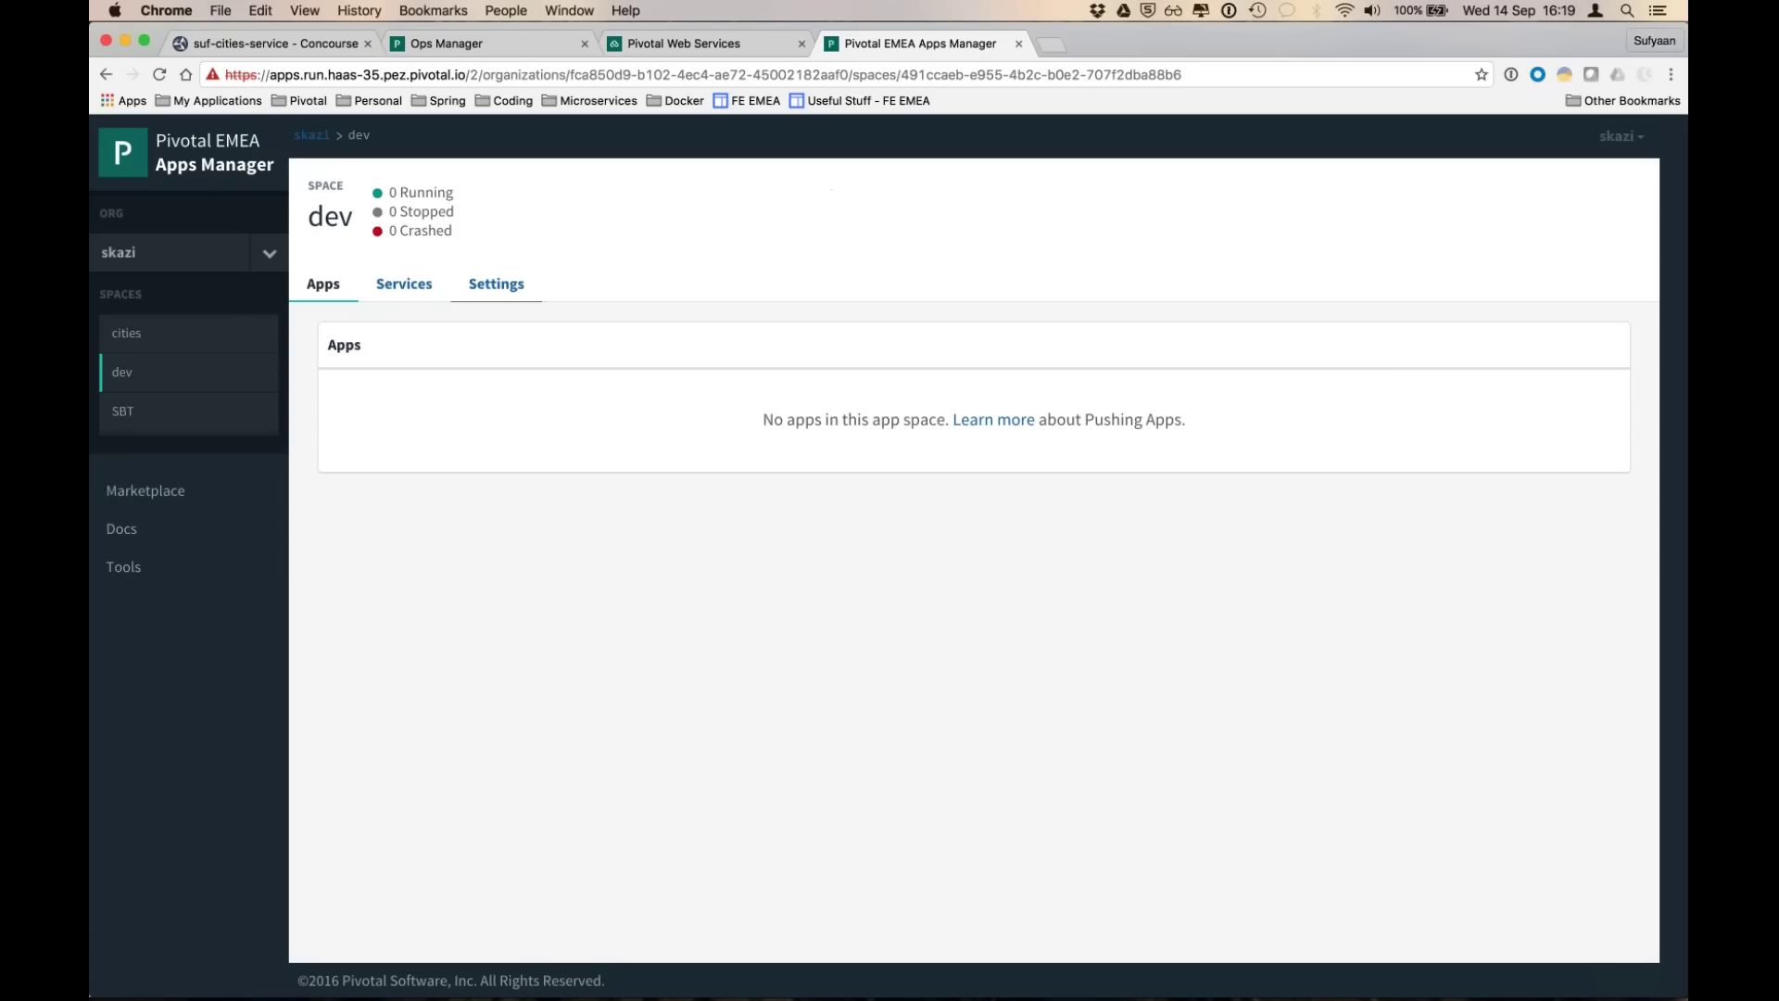
{"action": "left_click", "coordinate": [270, 254]}
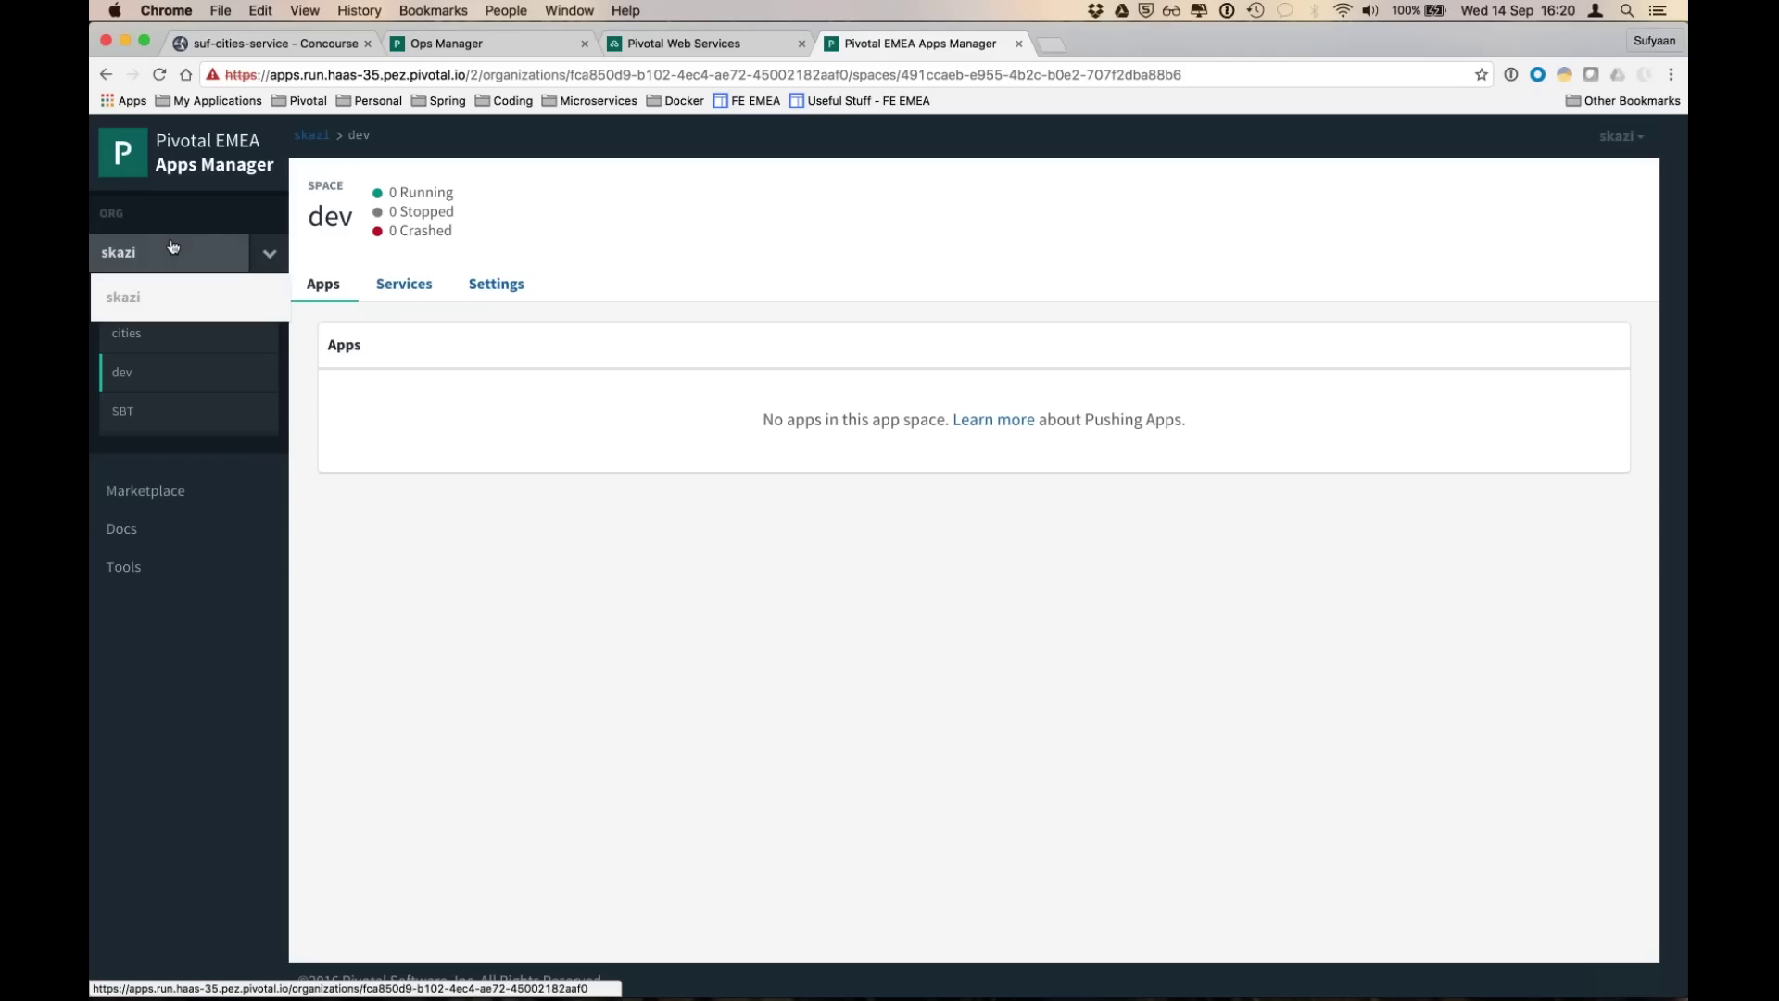
{"action": "left_click", "coordinate": [386, 560]}
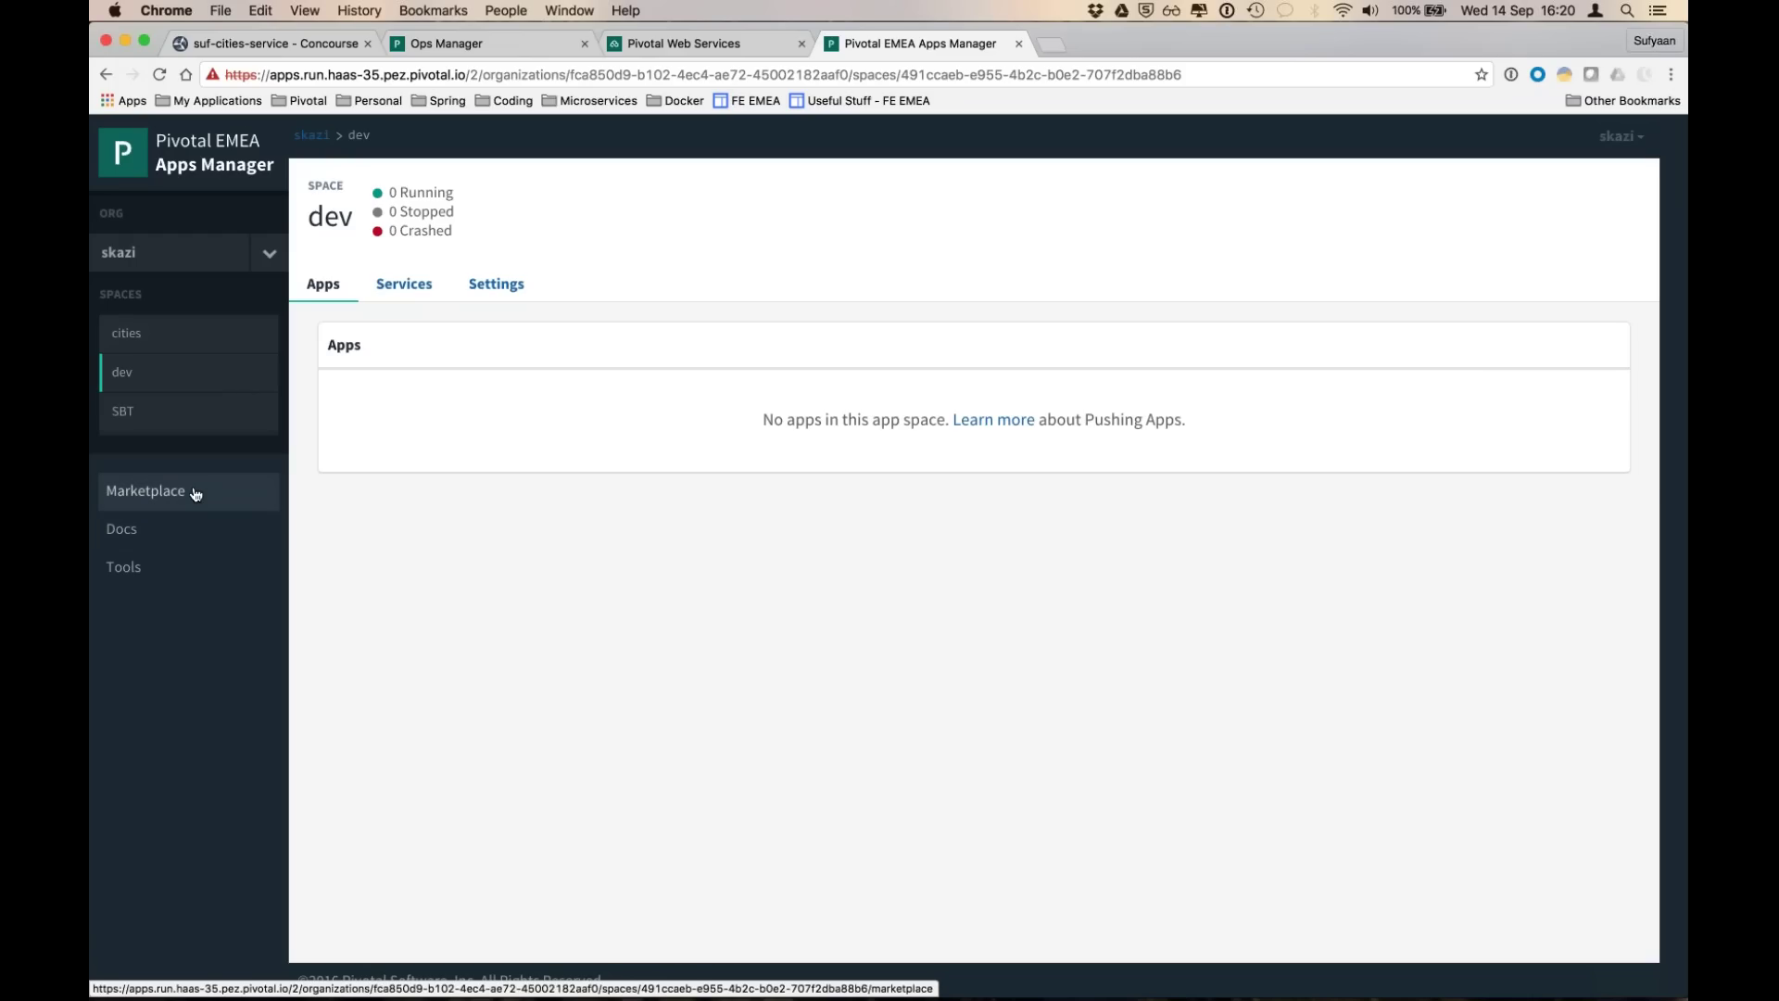
- Switch back to Terminal and list the available marketplace services with cf marketplace
{"action": "key", "text": "super+Tab"}
{"action": "type", "text": "cf "}
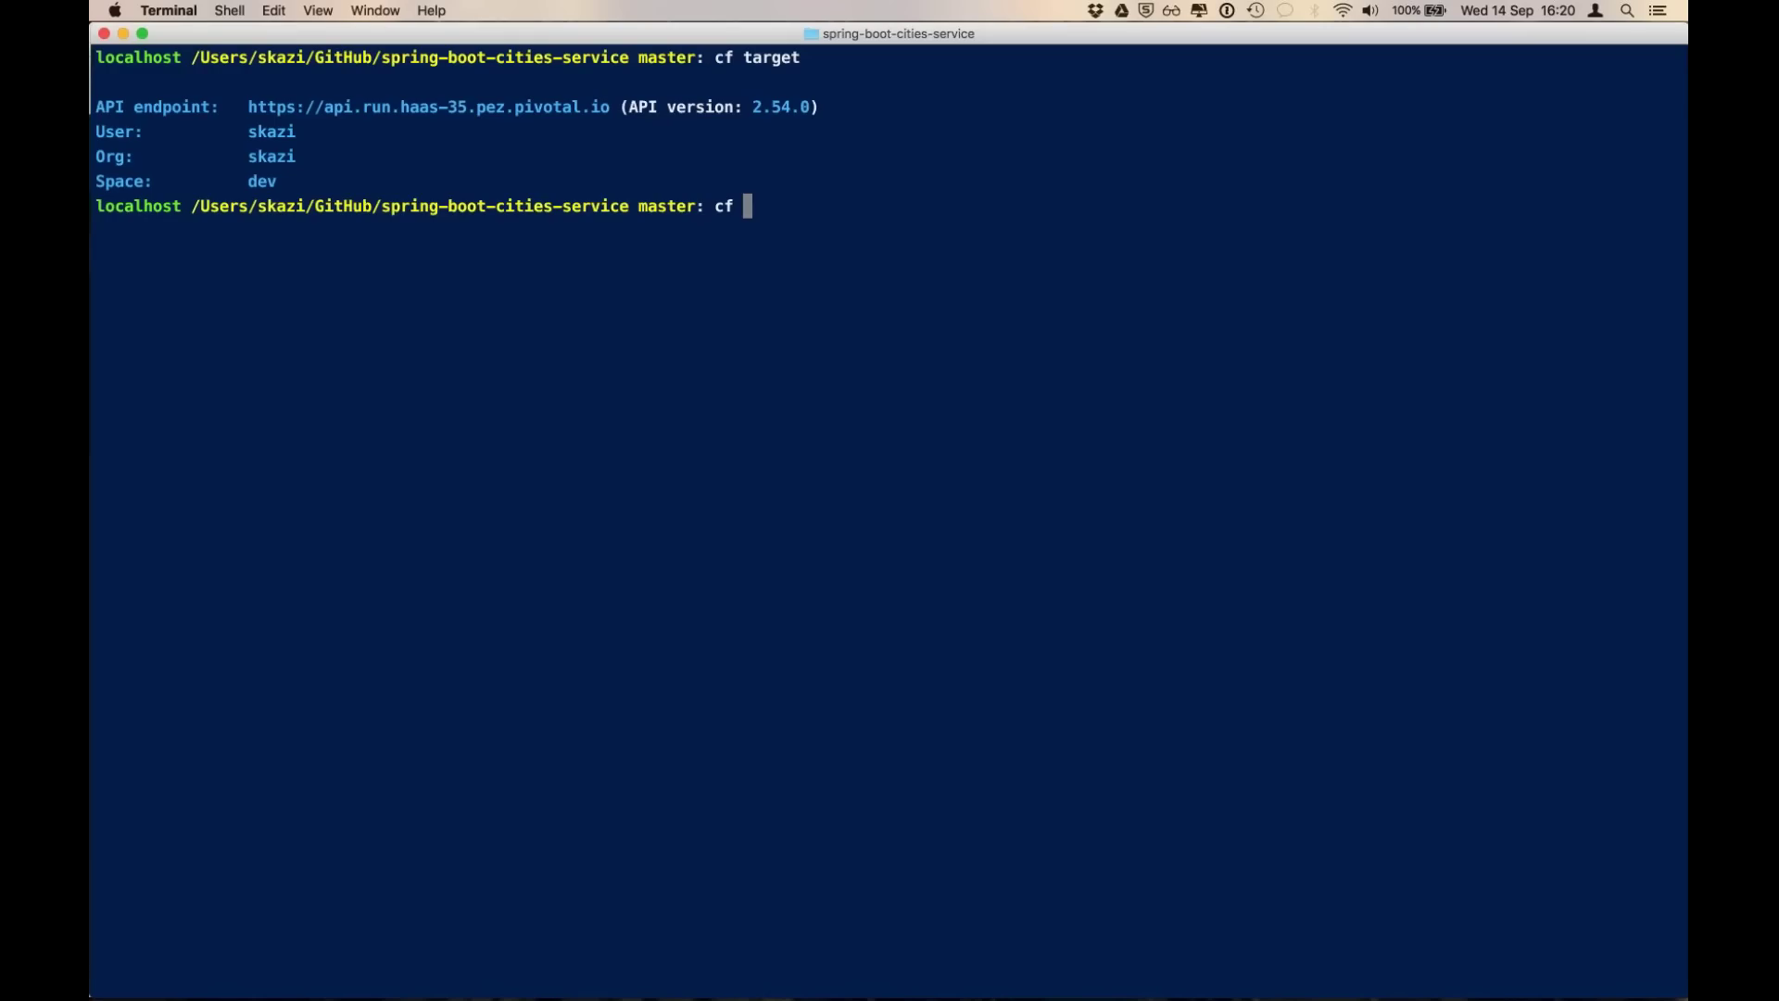
{"action": "type", "text": "marke"}
{"action": "key", "text": "BackSpace"}
{"action": "type", "text": "etplace"}
{"action": "key", "text": "Return"}
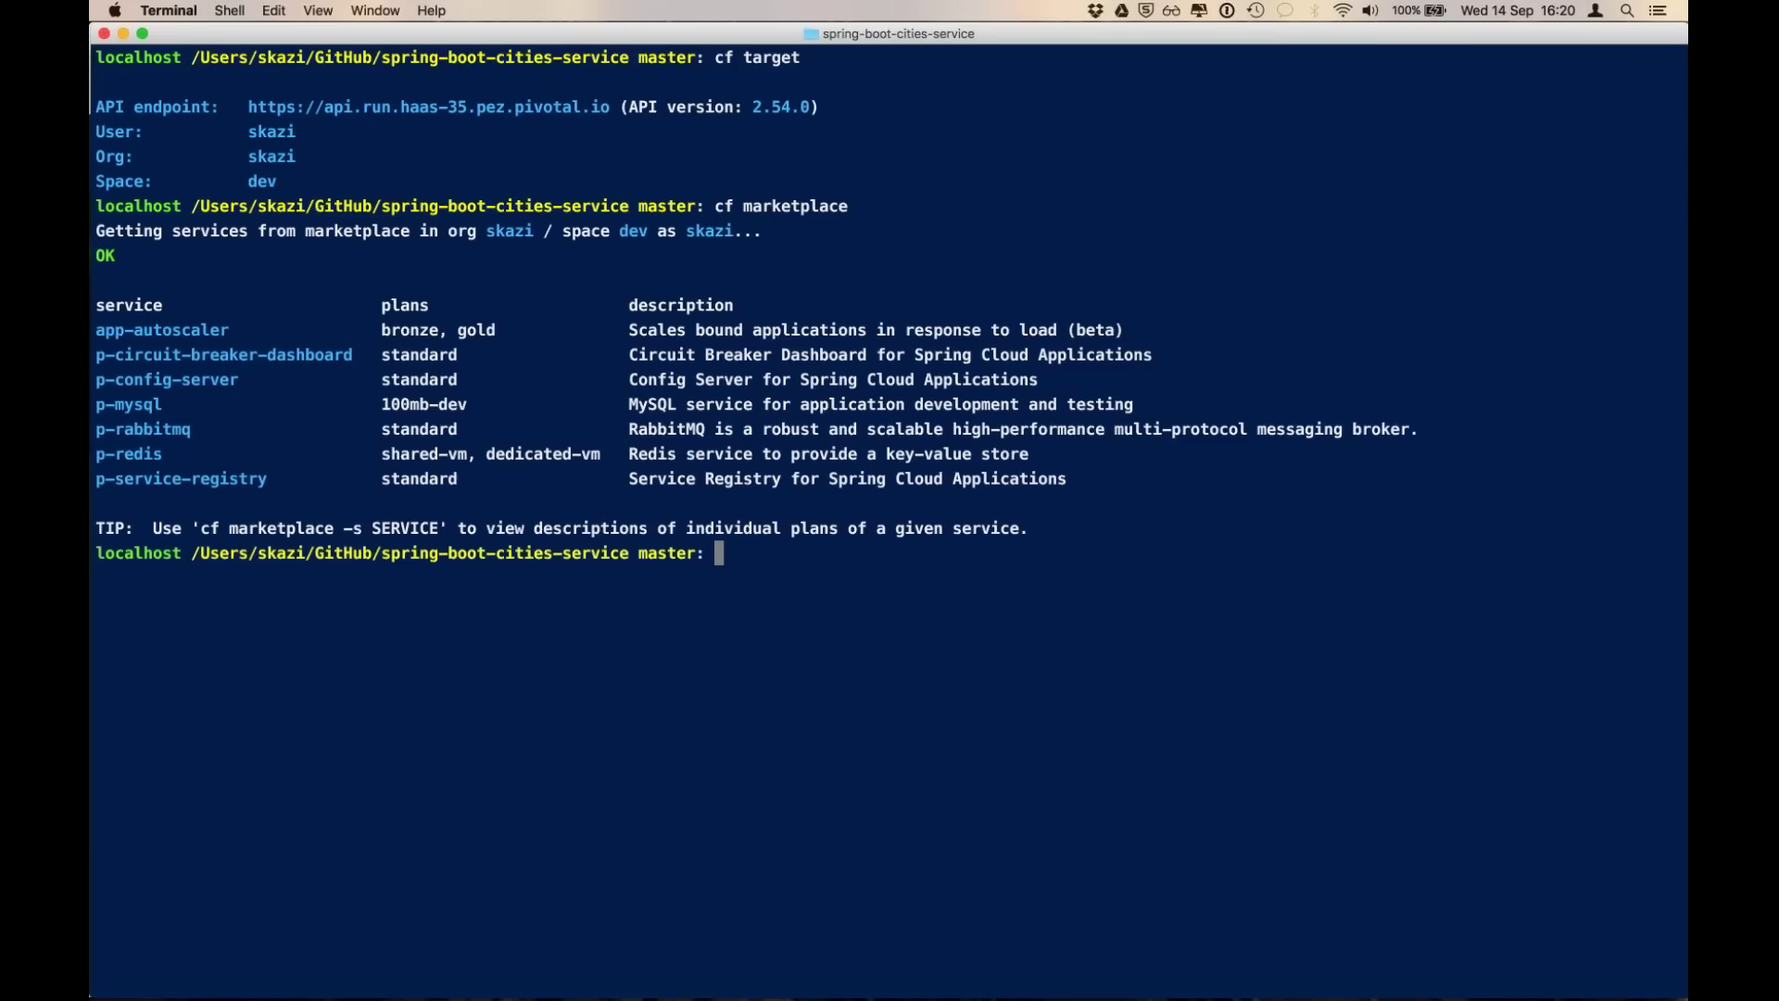
- Show the plan details of the p-mysql service with cf marketplace -s p-mysql
{"action": "key", "text": "Up"}
{"action": "type", "text": "-s"}
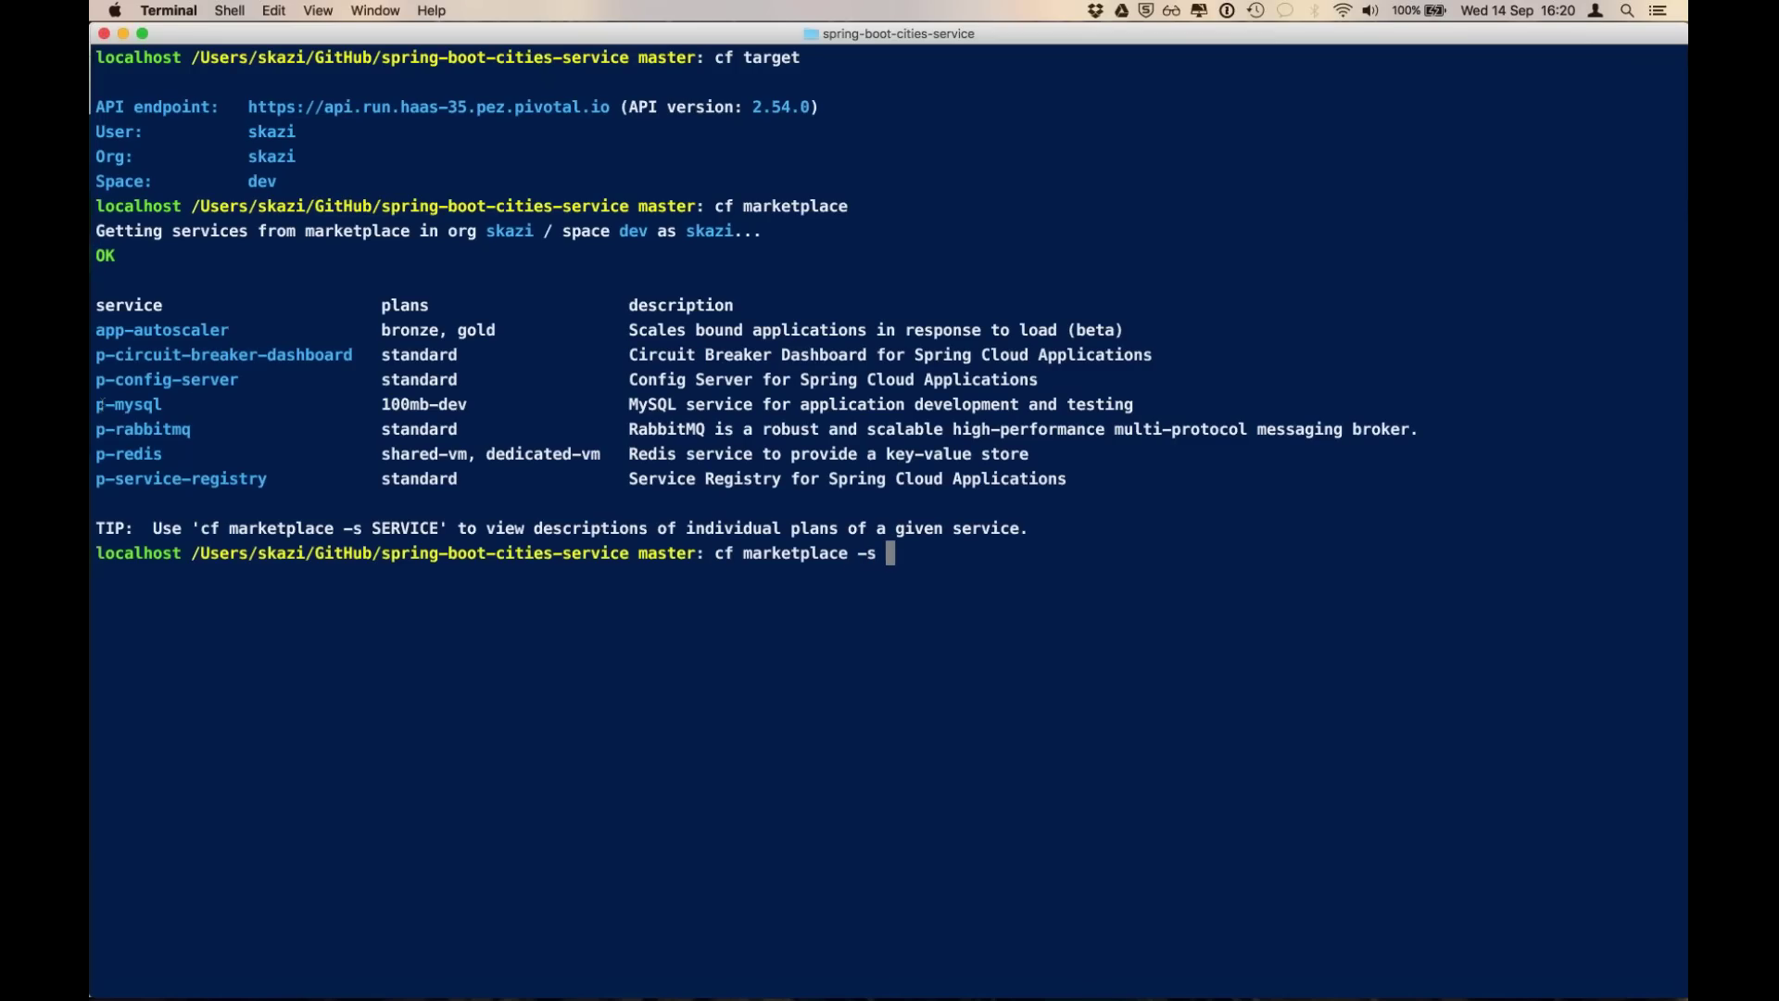
{"action": "left_click_drag", "start_coordinate": [96, 405], "coordinate": [164, 405]}
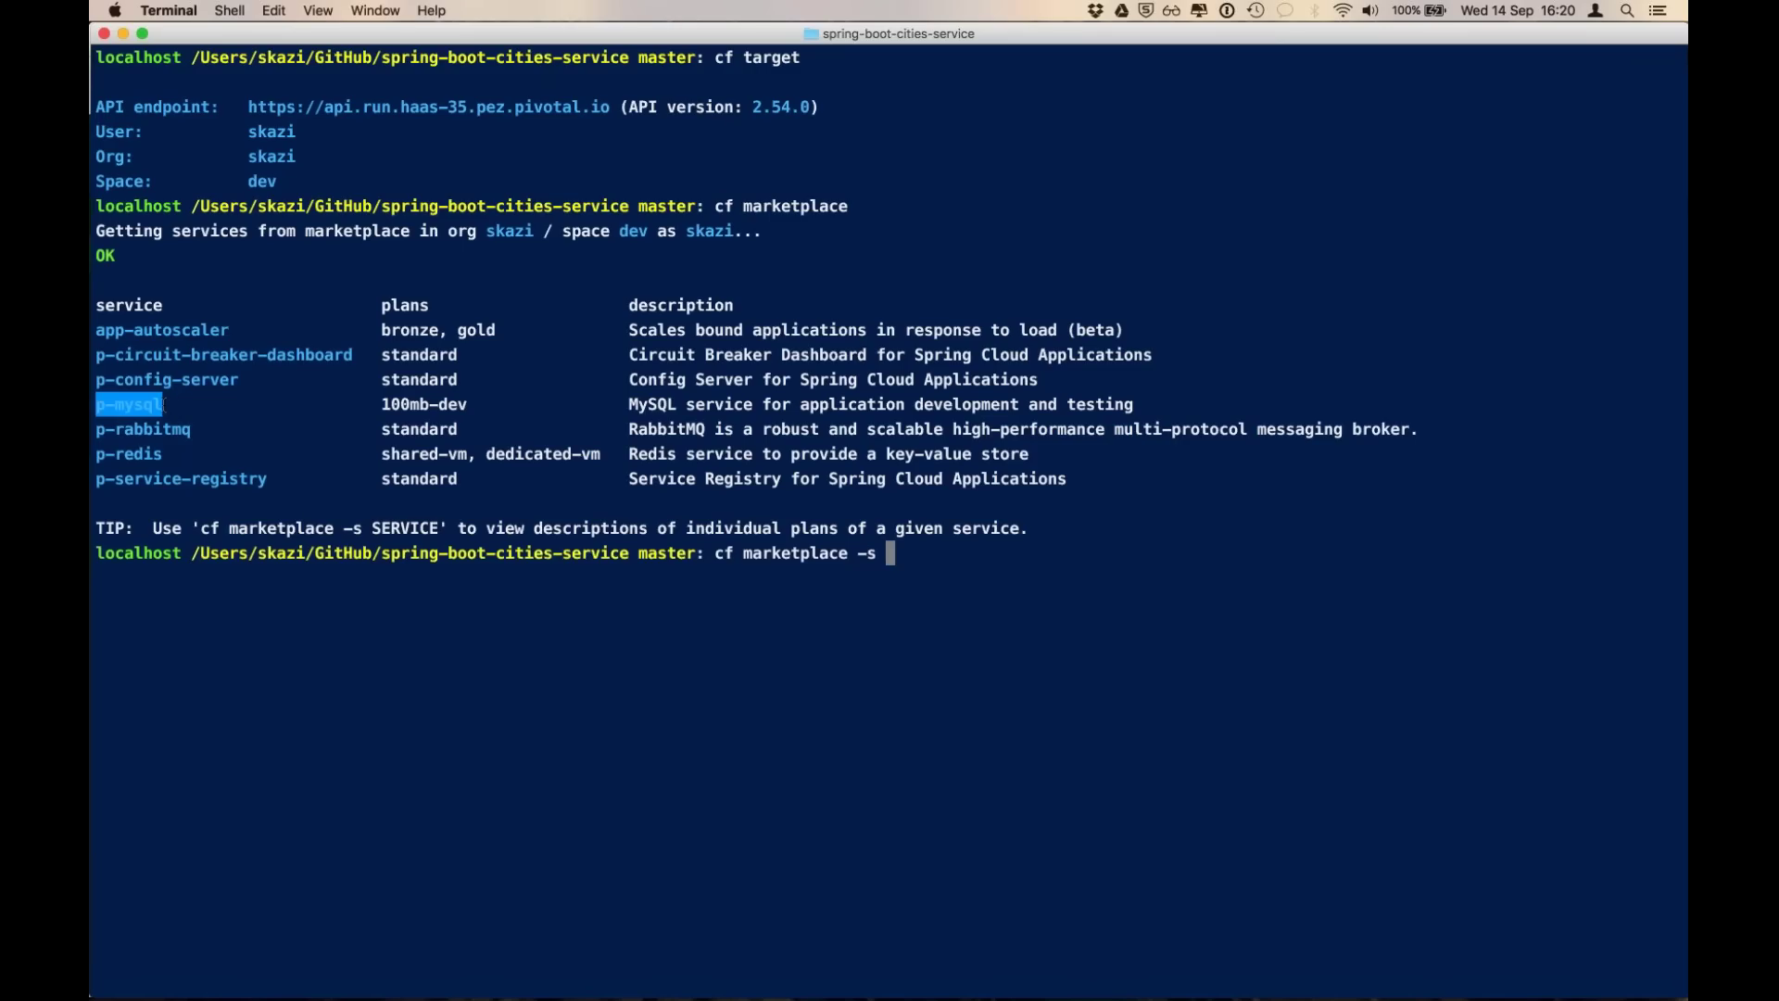
{"action": "key", "text": "super+c"}
{"action": "key", "text": "super+v"}
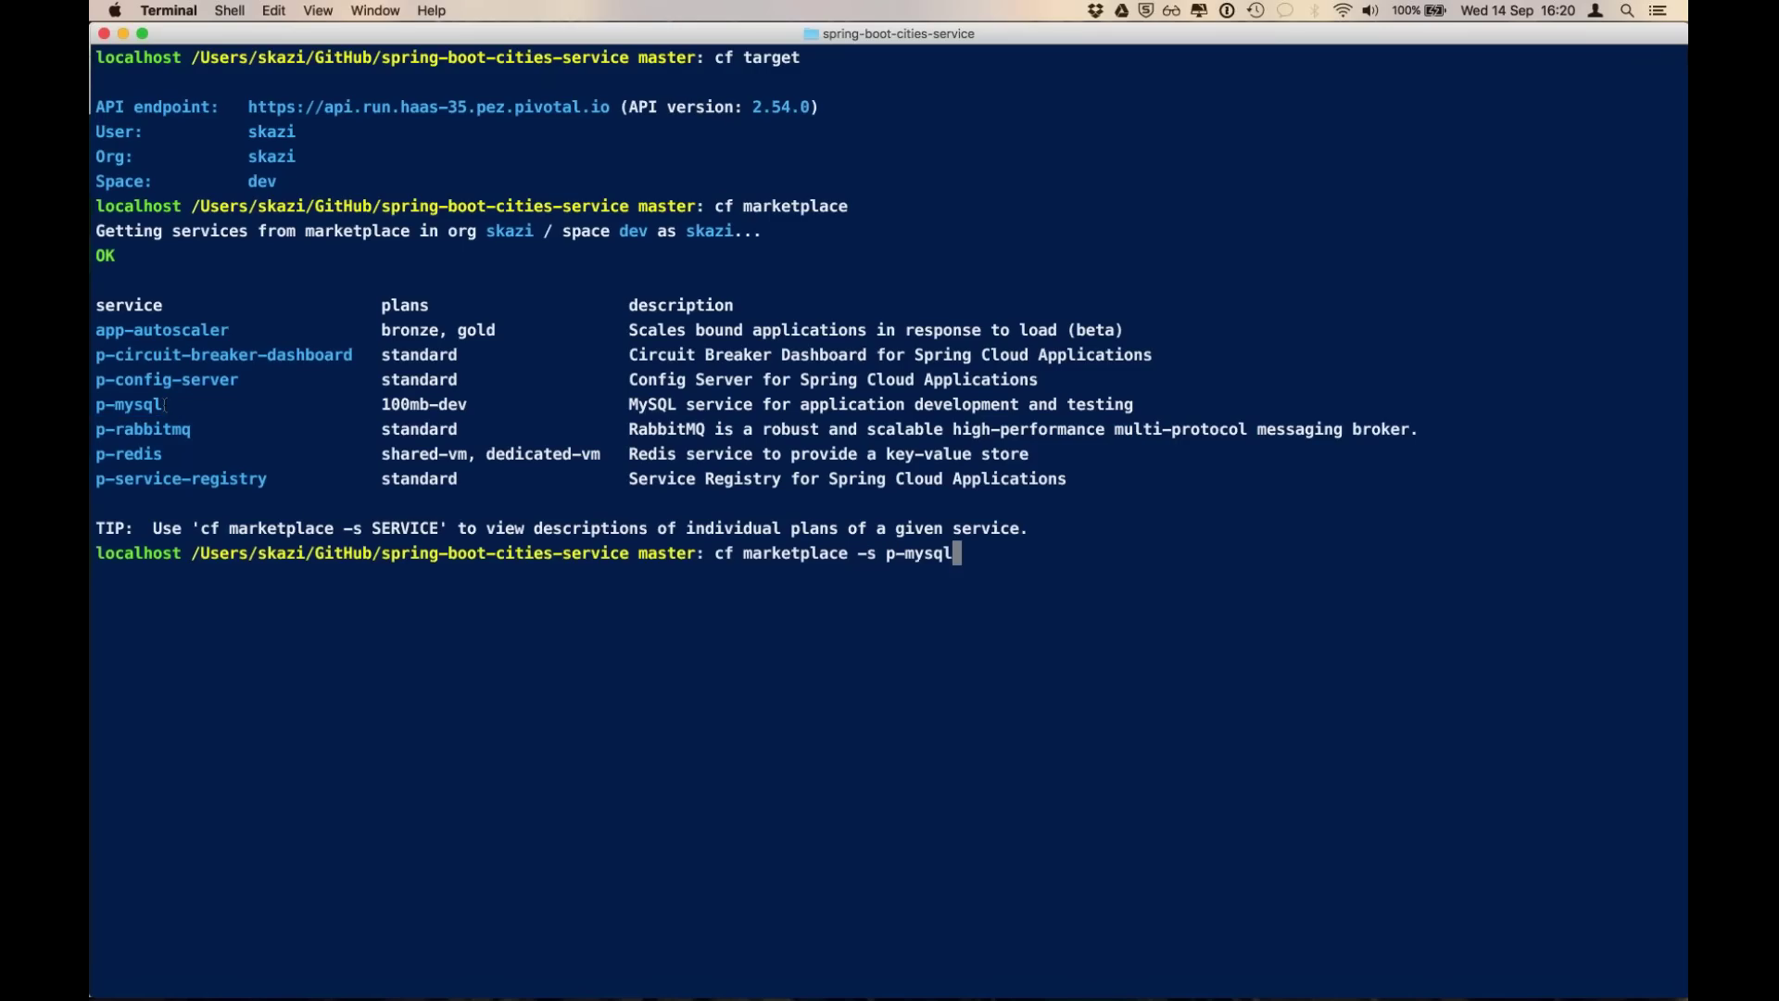
{"action": "key", "text": "Return"}
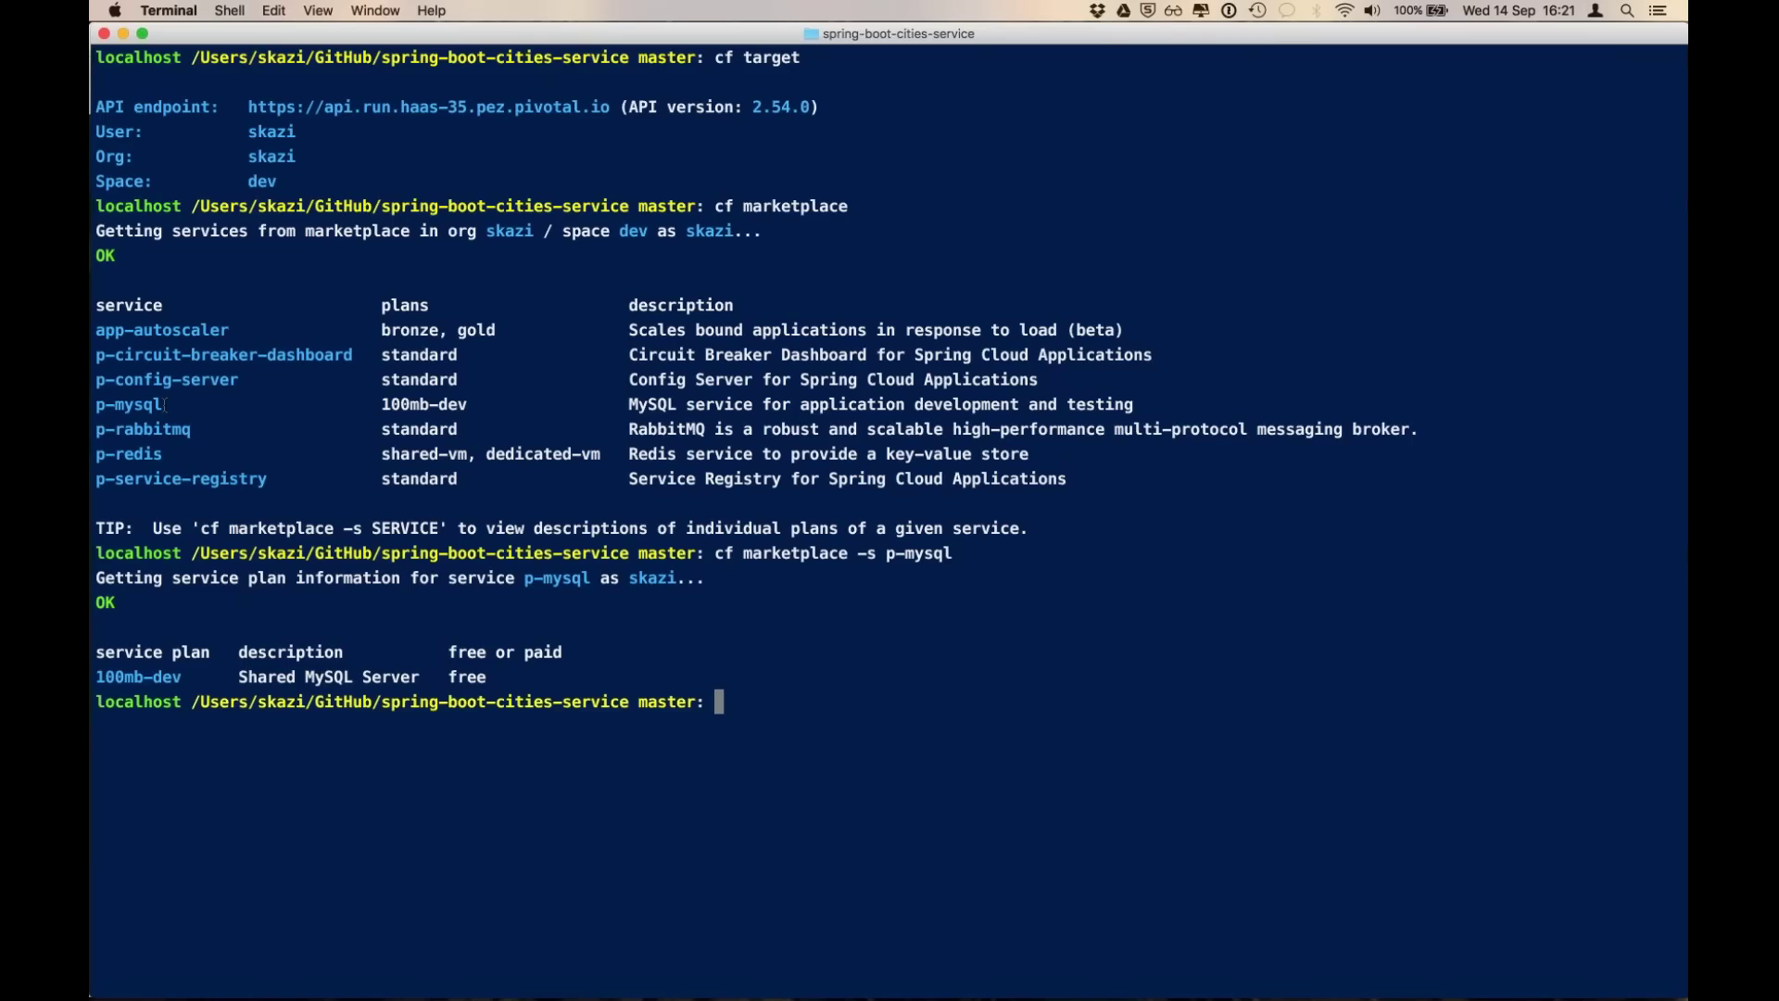
- Create a p-mysql service instance named MyDB on the 100mb-dev plan with cf create-service
{"action": "type", "text": "cf create-service p-mysql"}
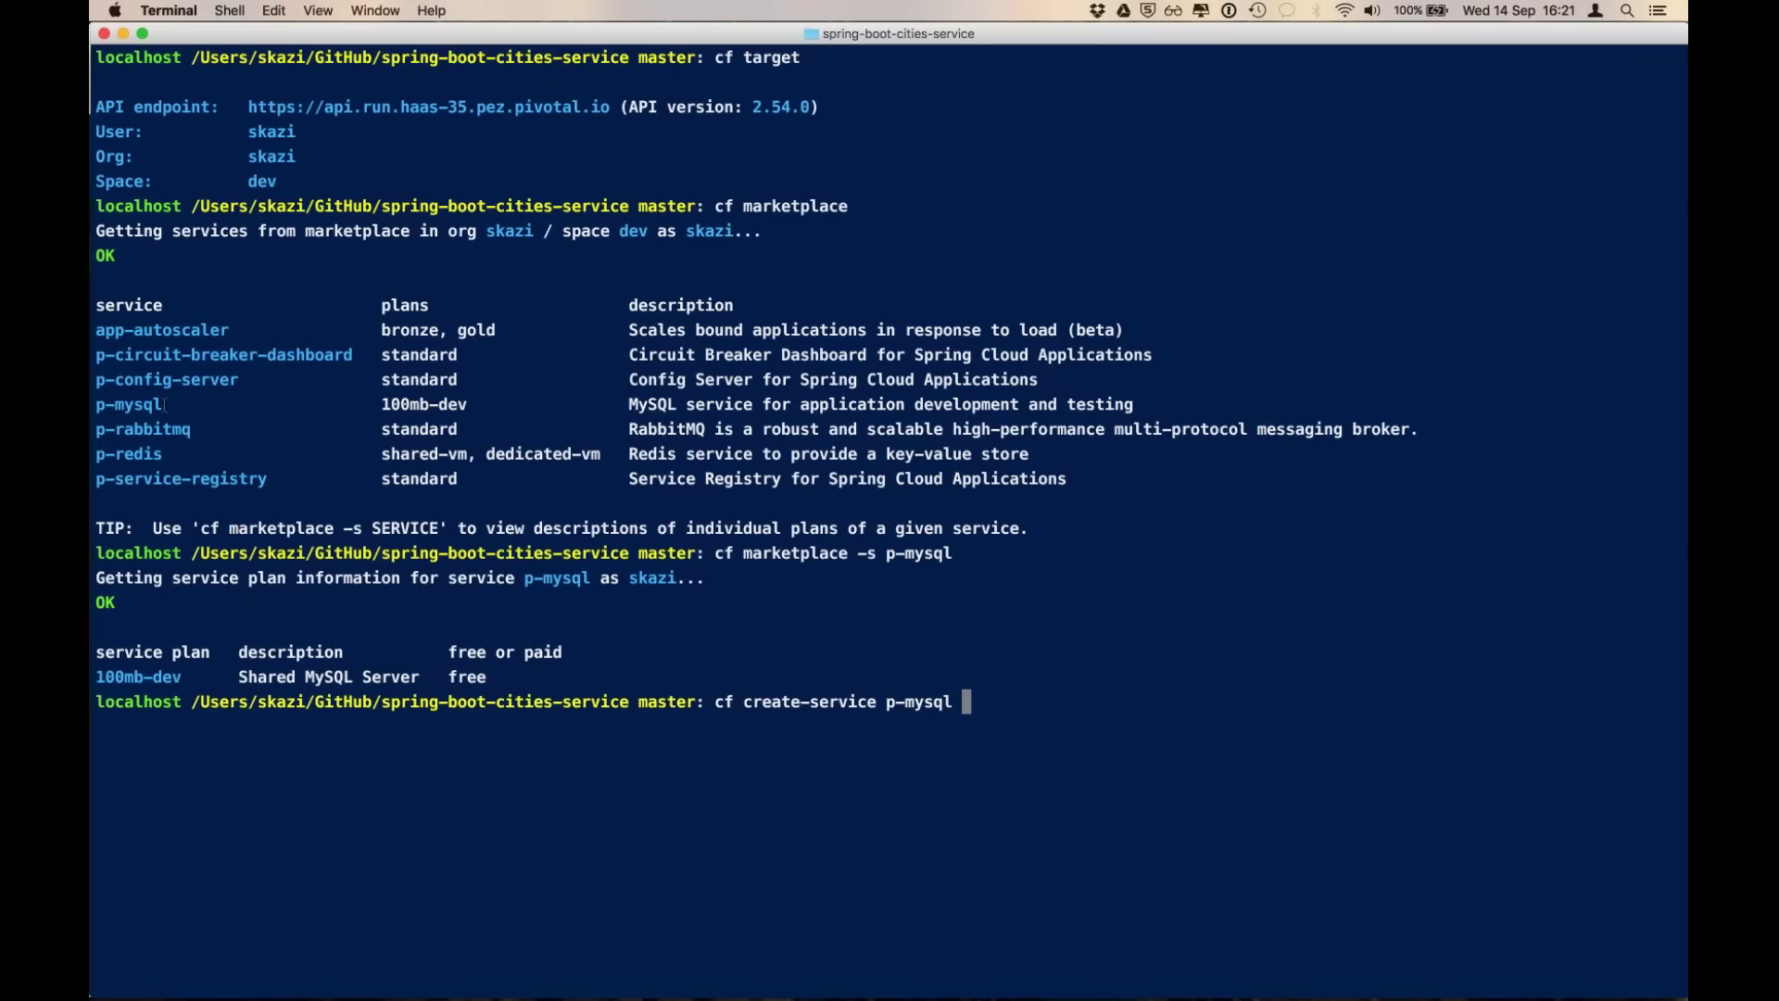
{"action": "type", "text": " 100mb-dev Mydb"}
{"action": "key", "text": "BackSpace"}
{"action": "key", "text": "BackSpace"}
{"action": "type", "text": "DB"}
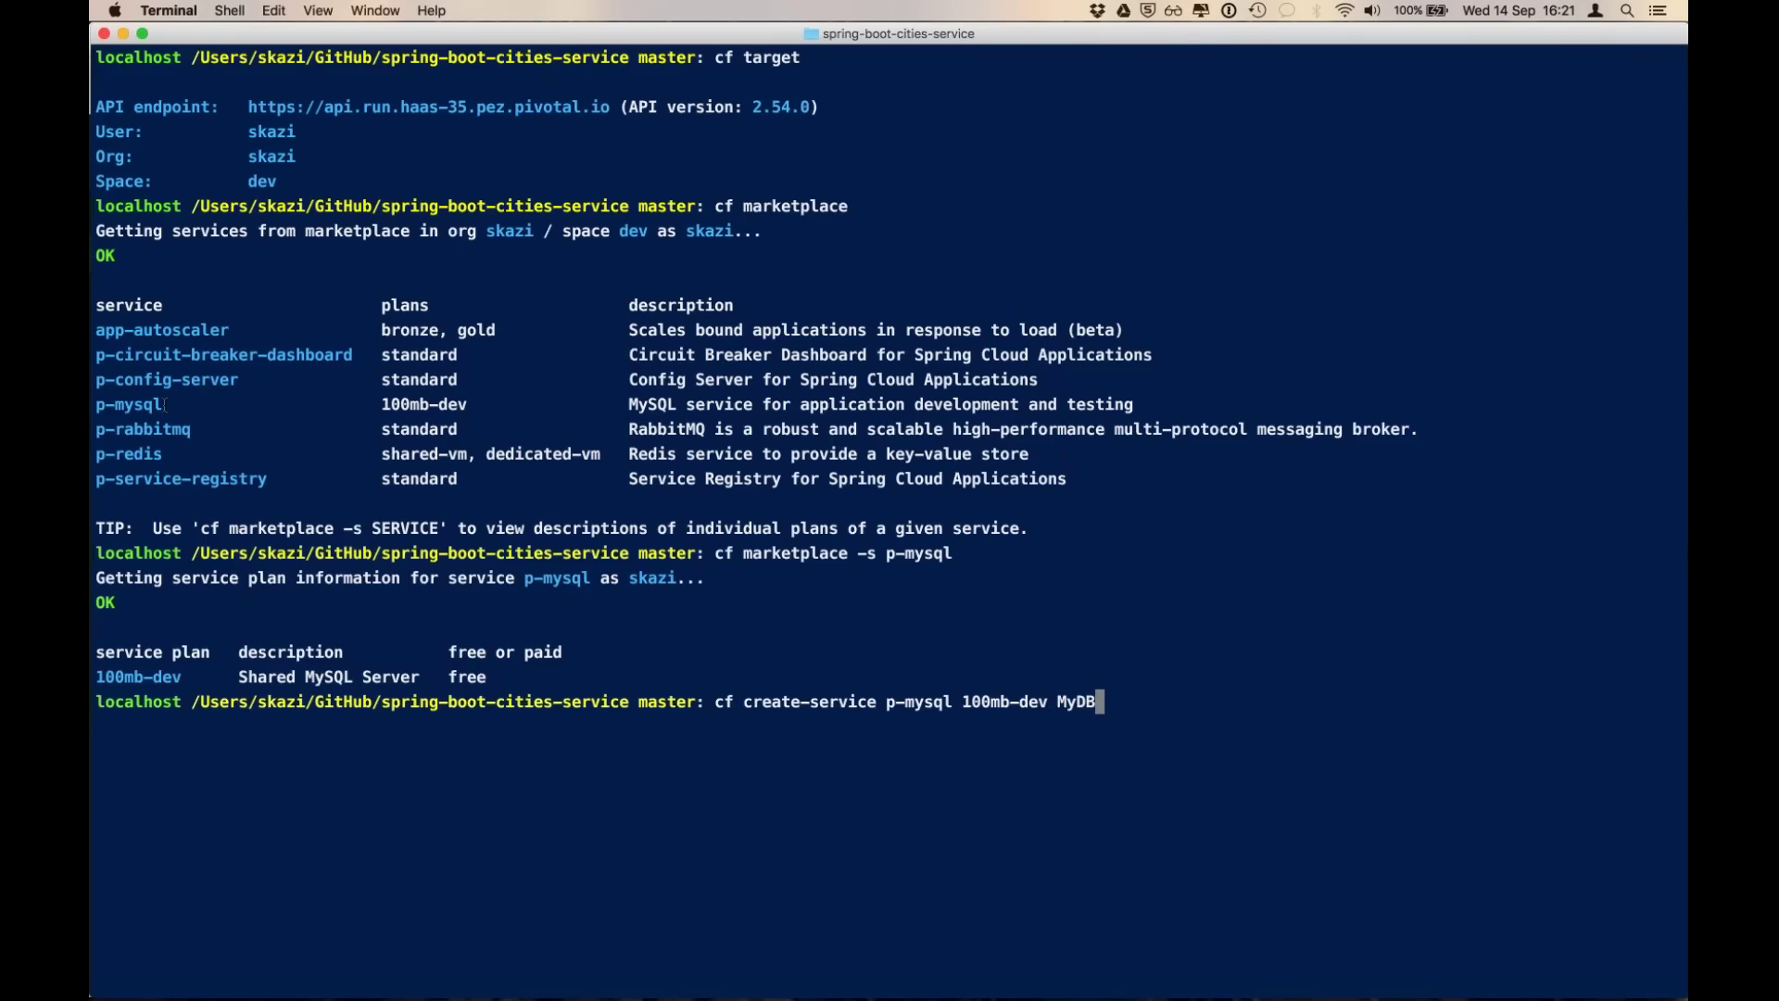
{"action": "key", "text": "Return"}
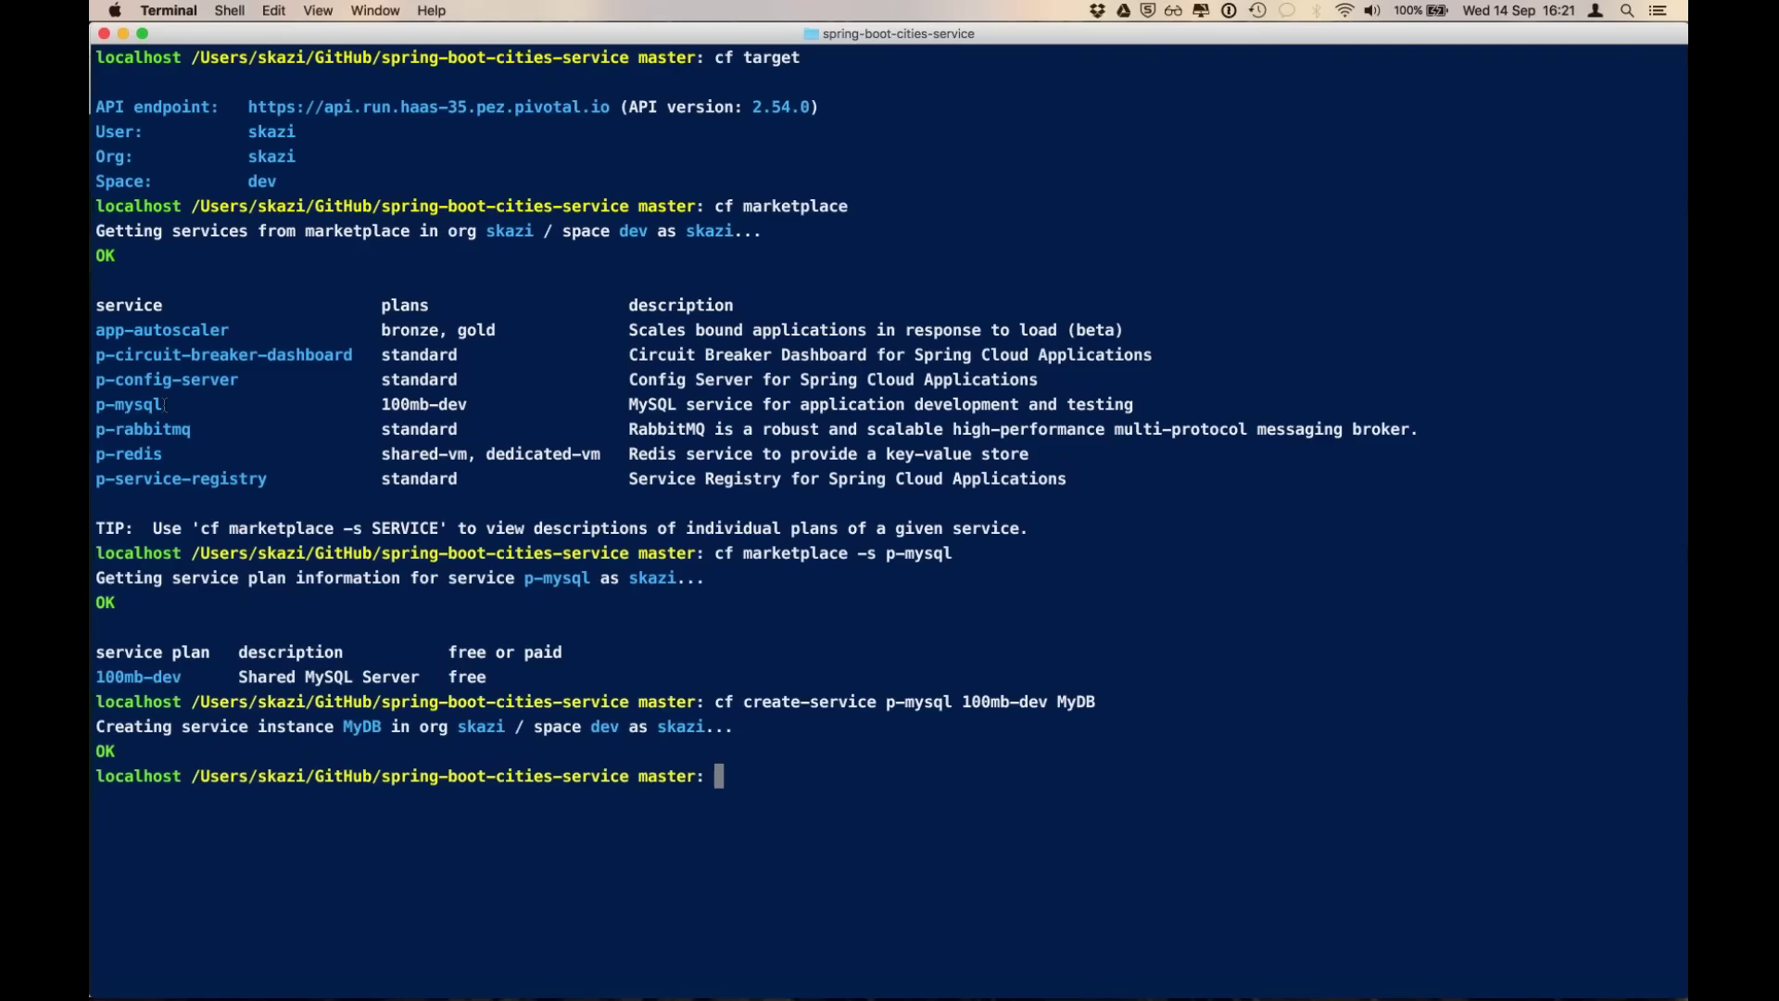
{"action": "type", "text": "cf push"}
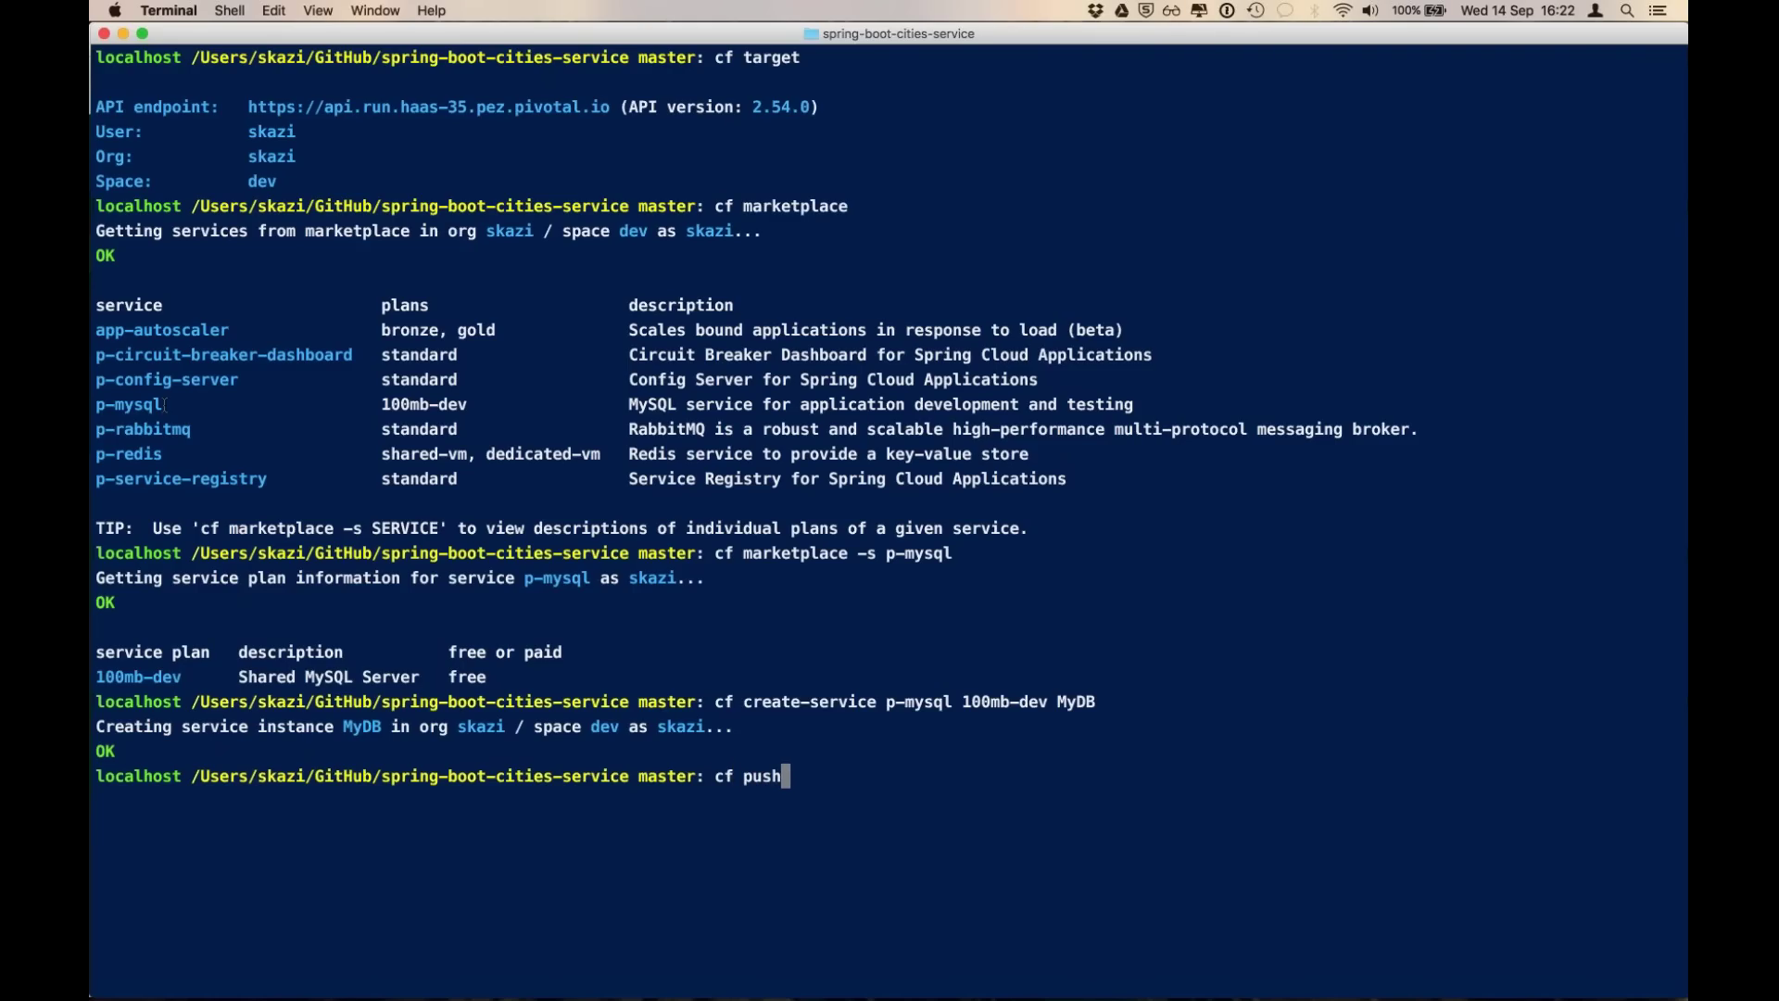
{"action": "type", "text": " -i 1 -m 512m"}
{"action": "key", "text": "BackSpace"}
{"action": "key", "text": "BackSpace"}
{"action": "key", "text": "BackSpace"}
{"action": "key", "text": "BackSpace"}
{"action": "key", "text": "BackSpace"}
{"action": "key", "text": "BackSpace"}
{"action": "key", "text": "BackSpace"}
{"action": "key", "text": "BackSpace"}
{"action": "key", "text": "BackSpace"}
{"action": "key", "text": "BackSpace"}
{"action": "key", "text": "BackSpace"}
{"action": "key", "text": "BackSpace"}
{"action": "key", "text": "BackSpace"}
{"action": "key", "text": "BackSpace"}
{"action": "key", "text": "BackSpace"}
{"action": "key", "text": "BackSpace"}
{"action": "key", "text": "BackSpace"}
{"action": "key", "text": "BackSpace"}
{"action": "key", "text": "BackSpace"}
{"action": "key", "text": "BackSpace"}
- Display manifest.yml with more and examine its MyDB service entry, application name and jar path
{"action": "type", "text": "more ma"}
{"action": "key", "text": "Tab"}
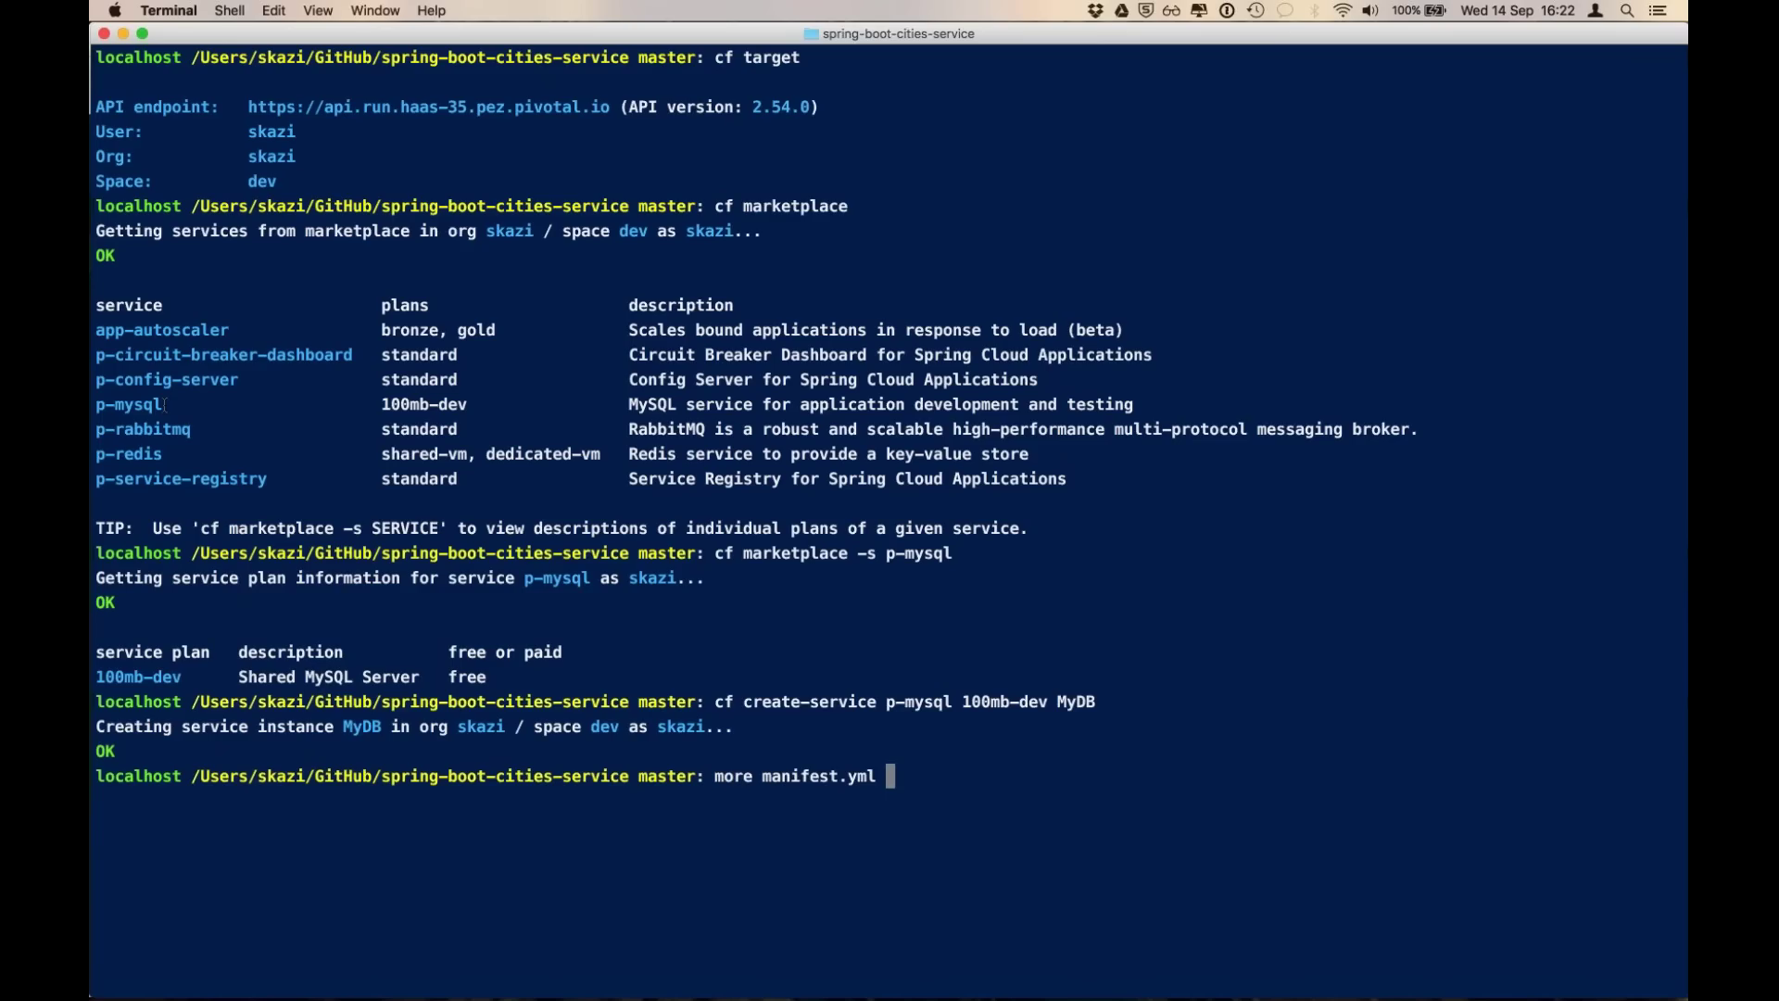
{"action": "key", "text": "Return"}
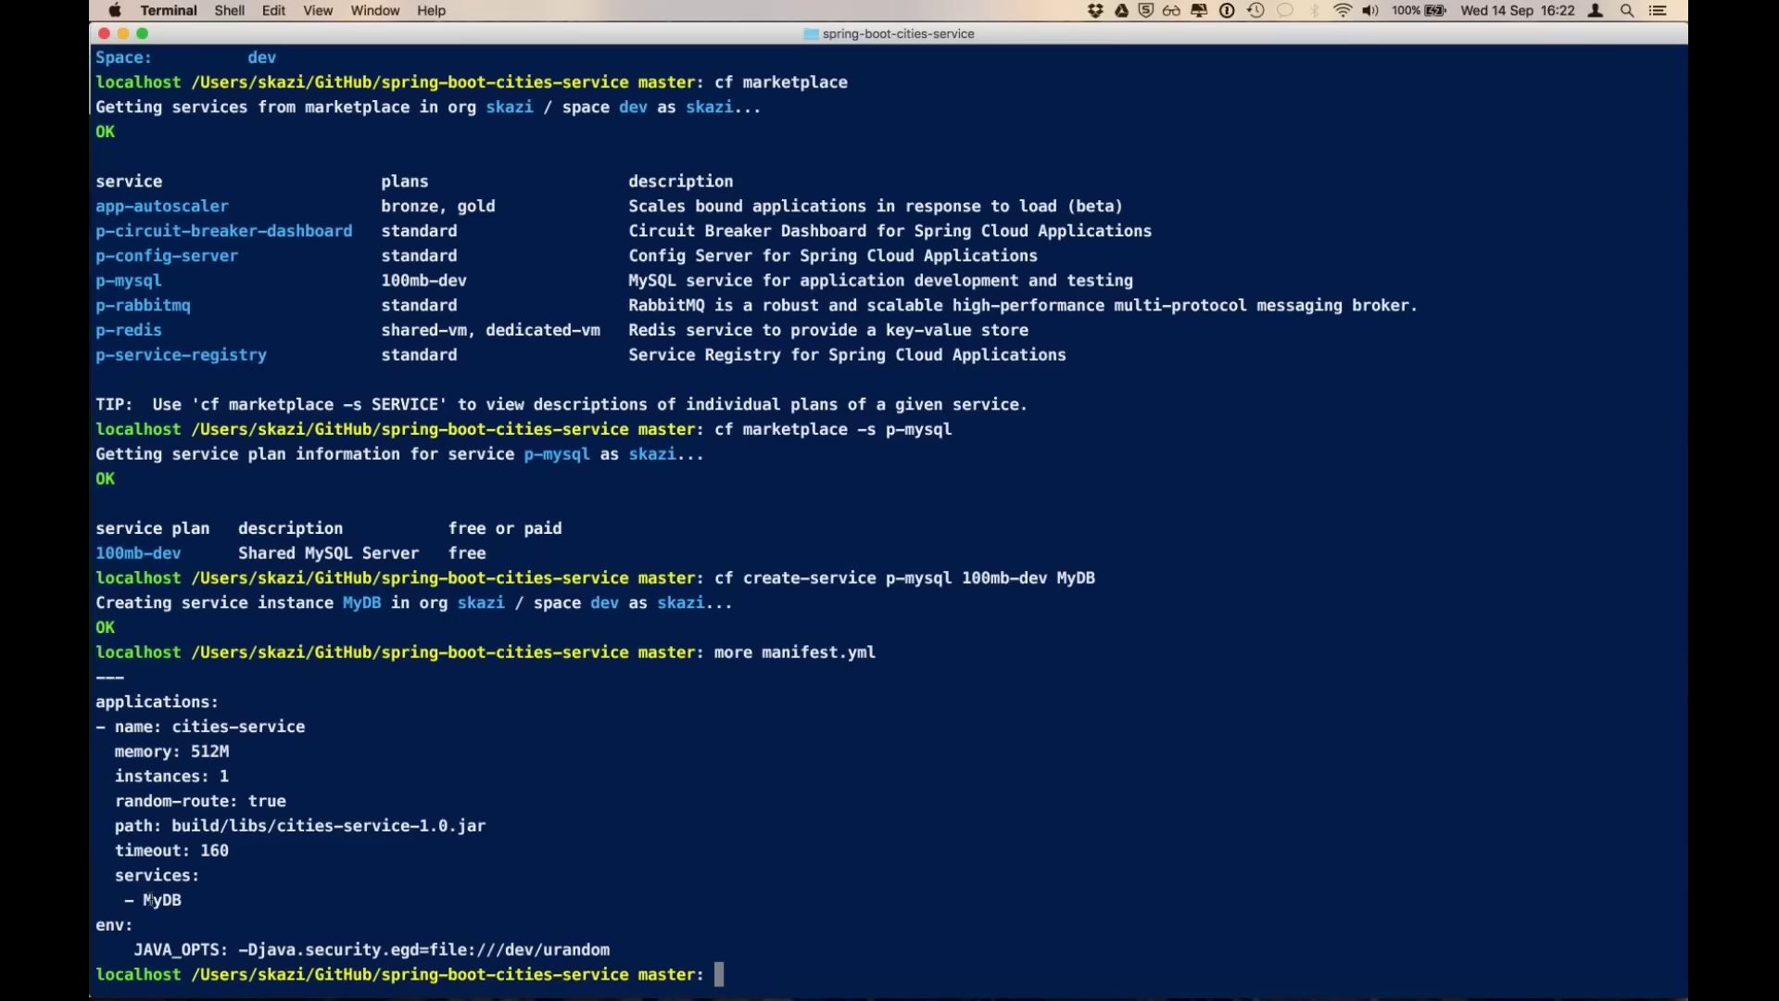
{"action": "left_click_drag", "start_coordinate": [164, 899], "coordinate": [178, 898]}
{"action": "left_click", "coordinate": [215, 726]}
{"action": "double_click", "coordinate": [331, 826]}
- Deploy the application from its manifest with cf push
{"action": "left_click", "coordinate": [596, 839]}
{"action": "type", "text": "cf push"}
{"action": "key", "text": "Return"}
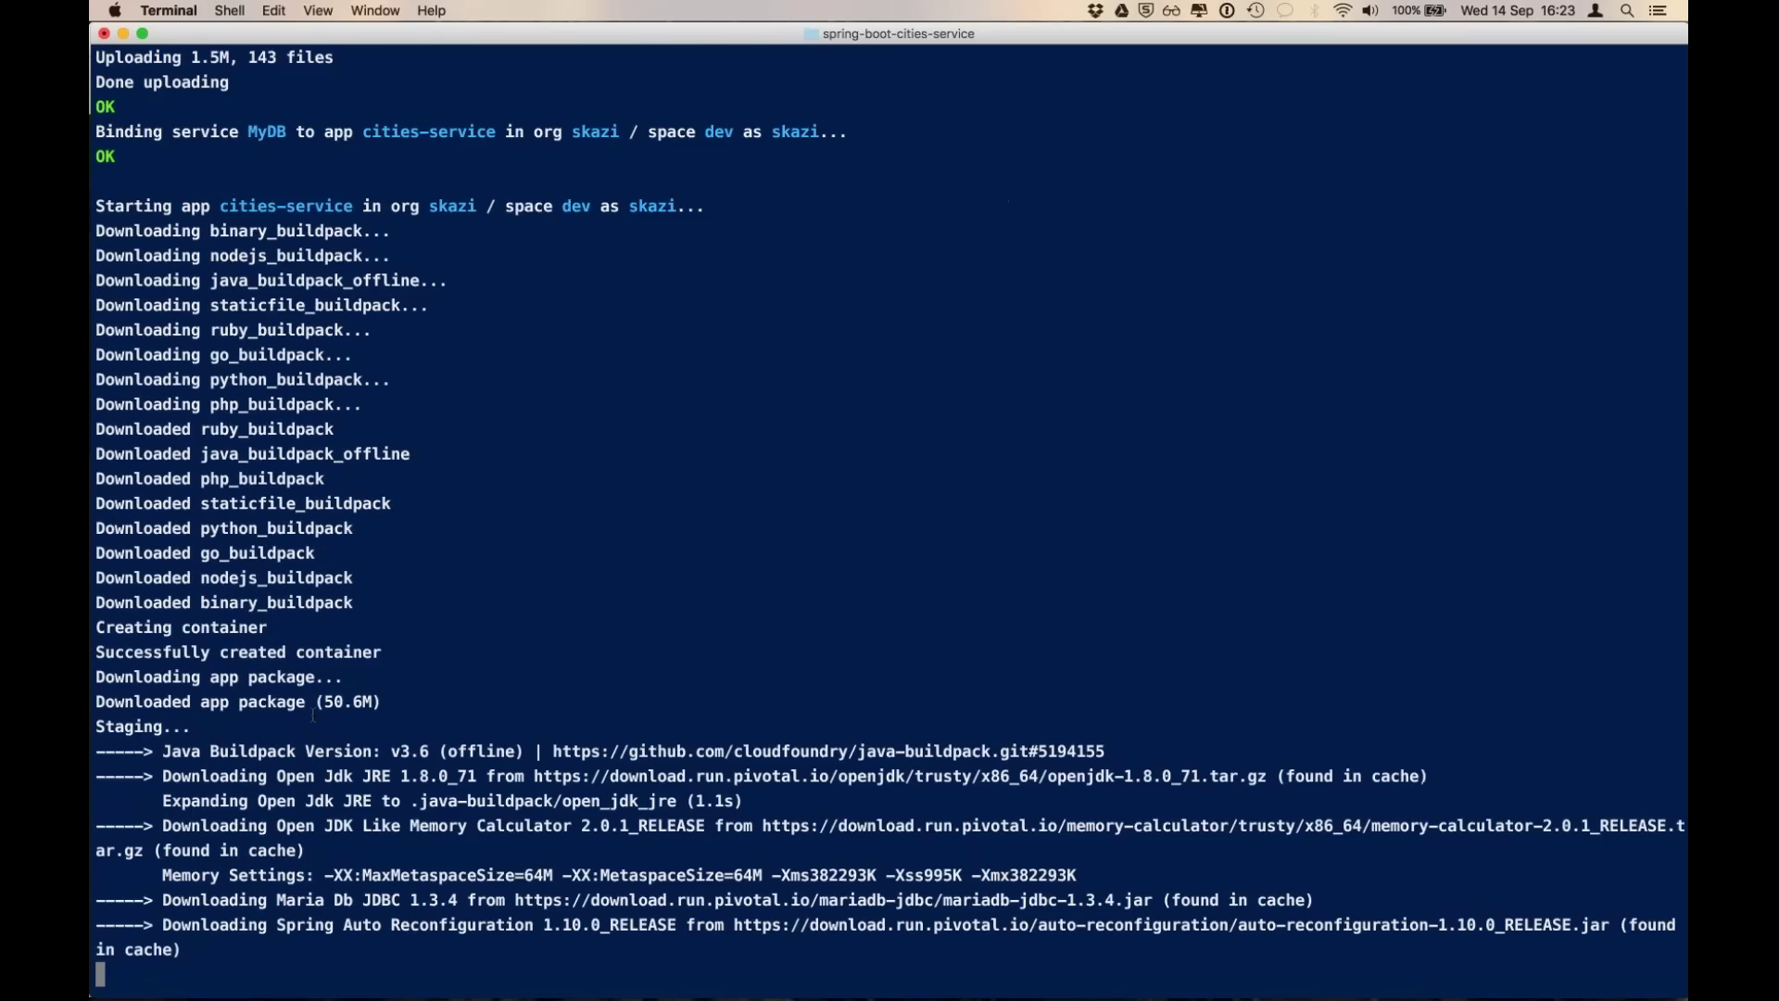
- Switch to Chrome, open the cities-service app in Apps Manager and examine the credentials of its bound MyDB service
{"action": "key", "text": "super+Tab"}
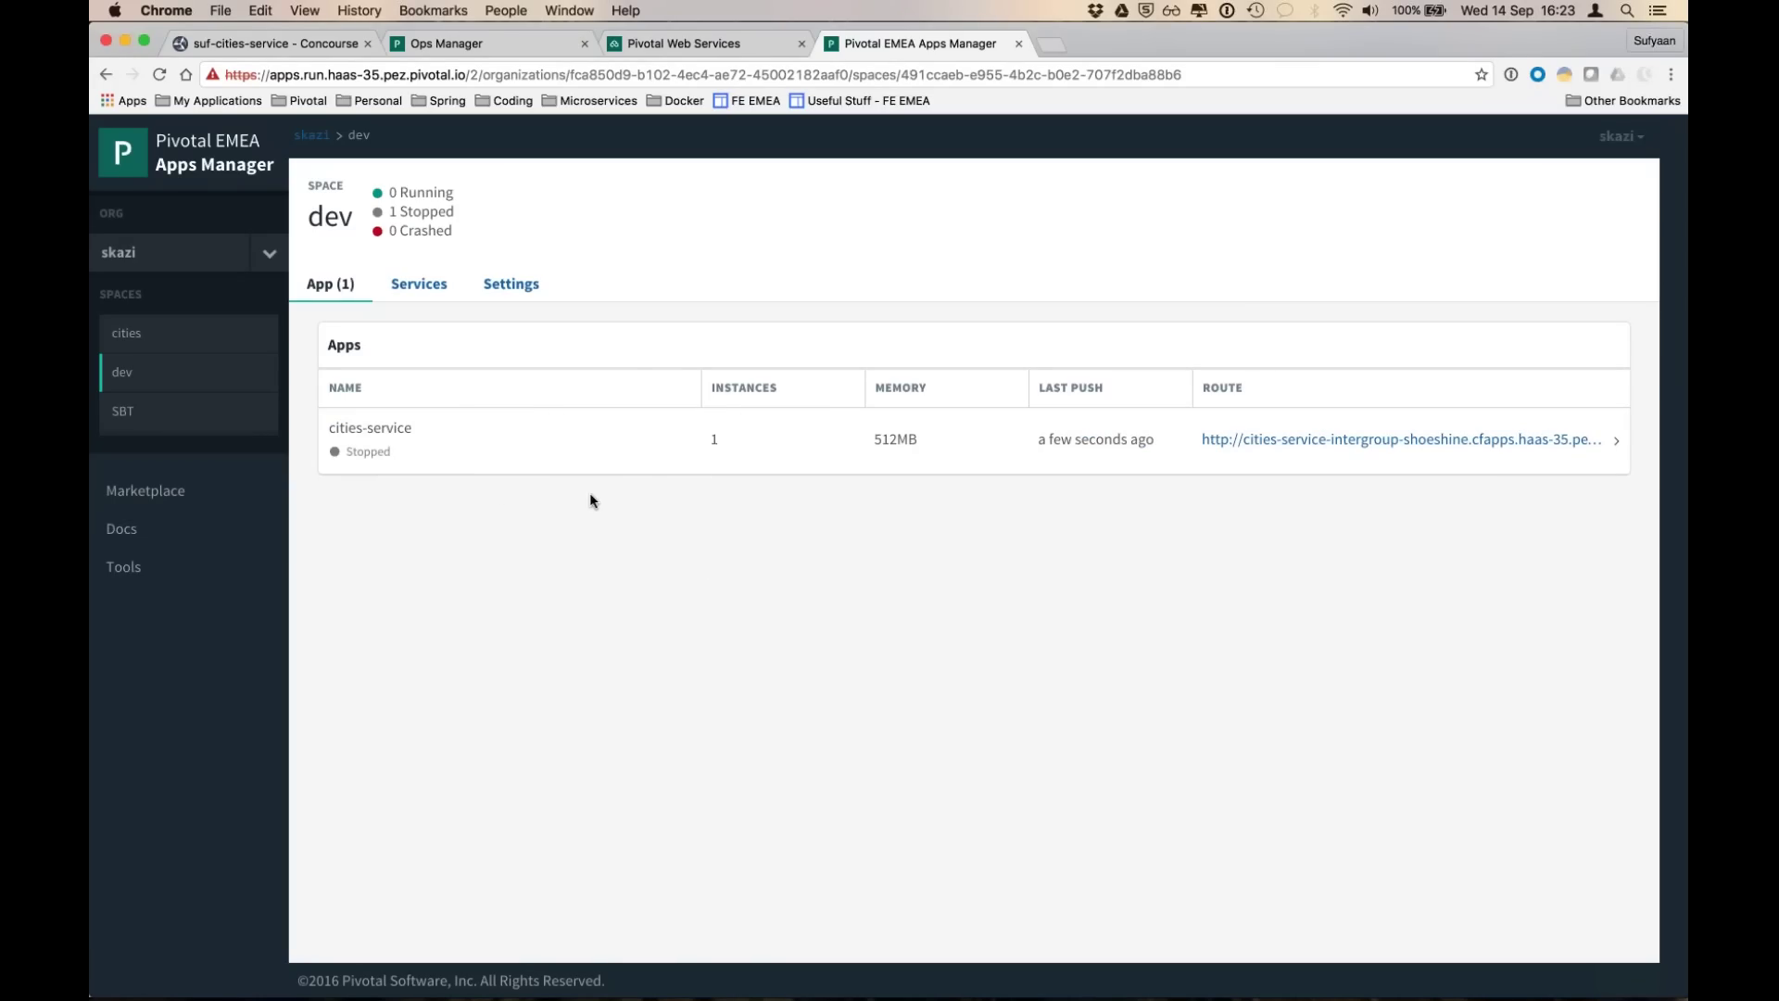
{"action": "left_click", "coordinate": [562, 448]}
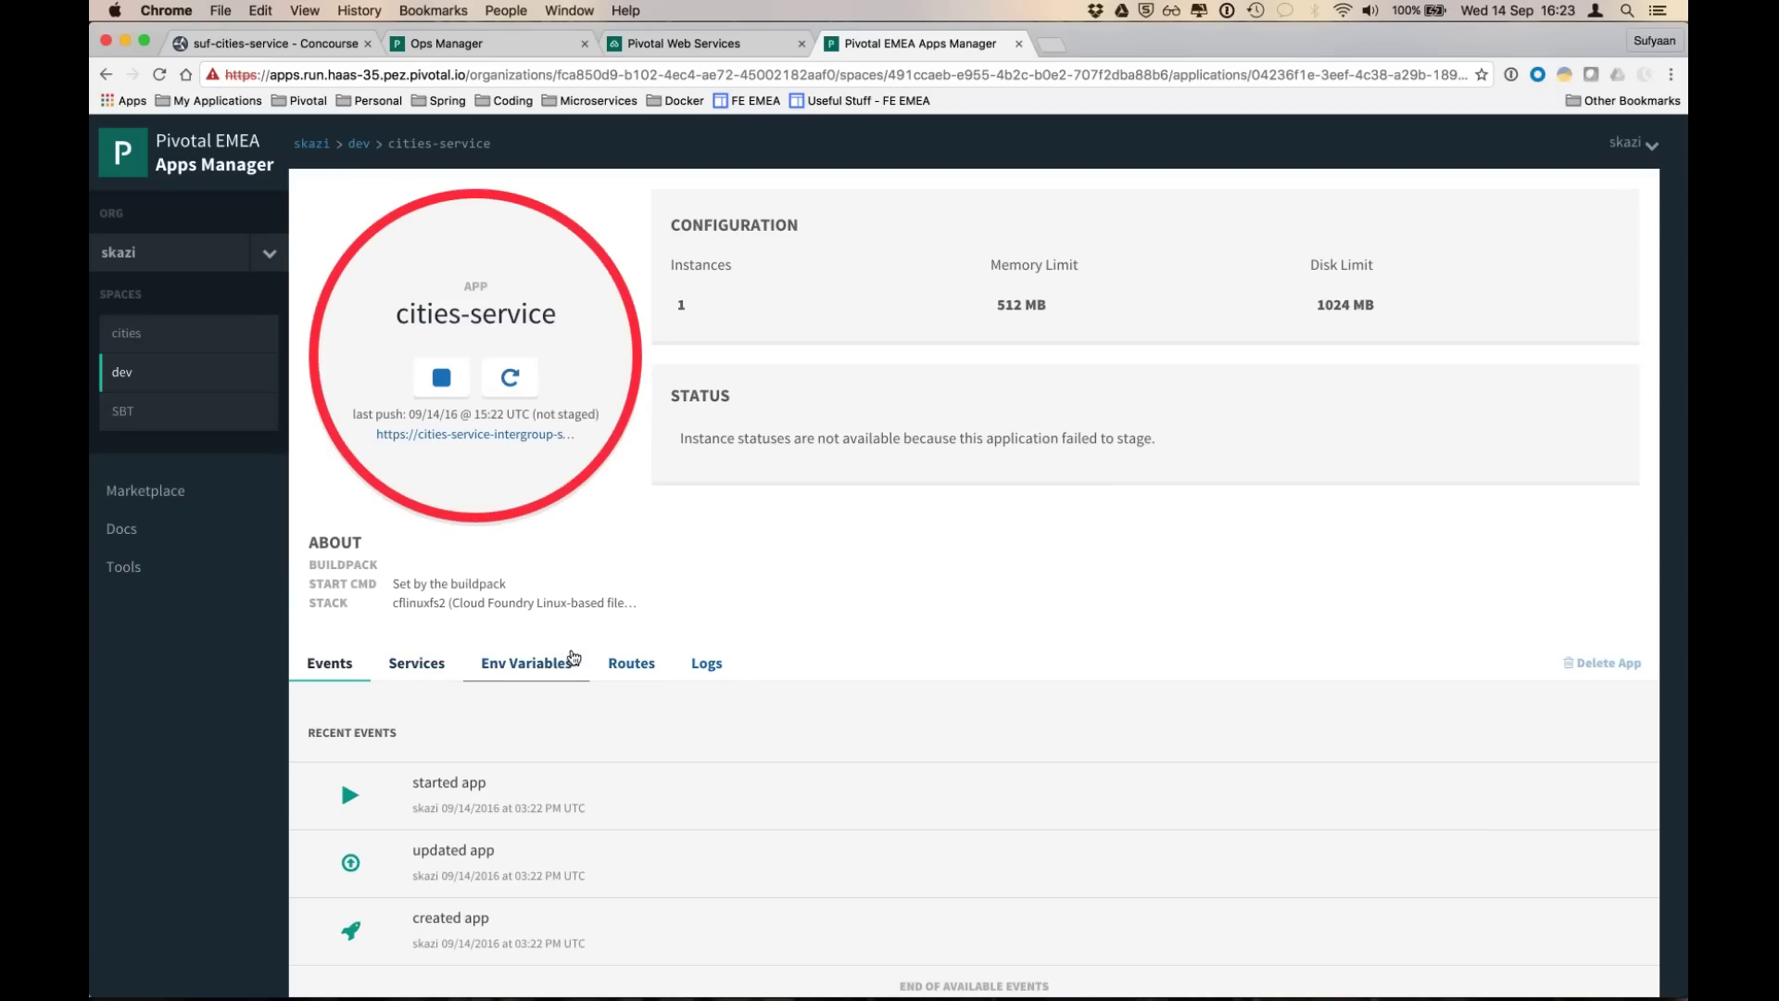
{"action": "left_click", "coordinate": [417, 663]}
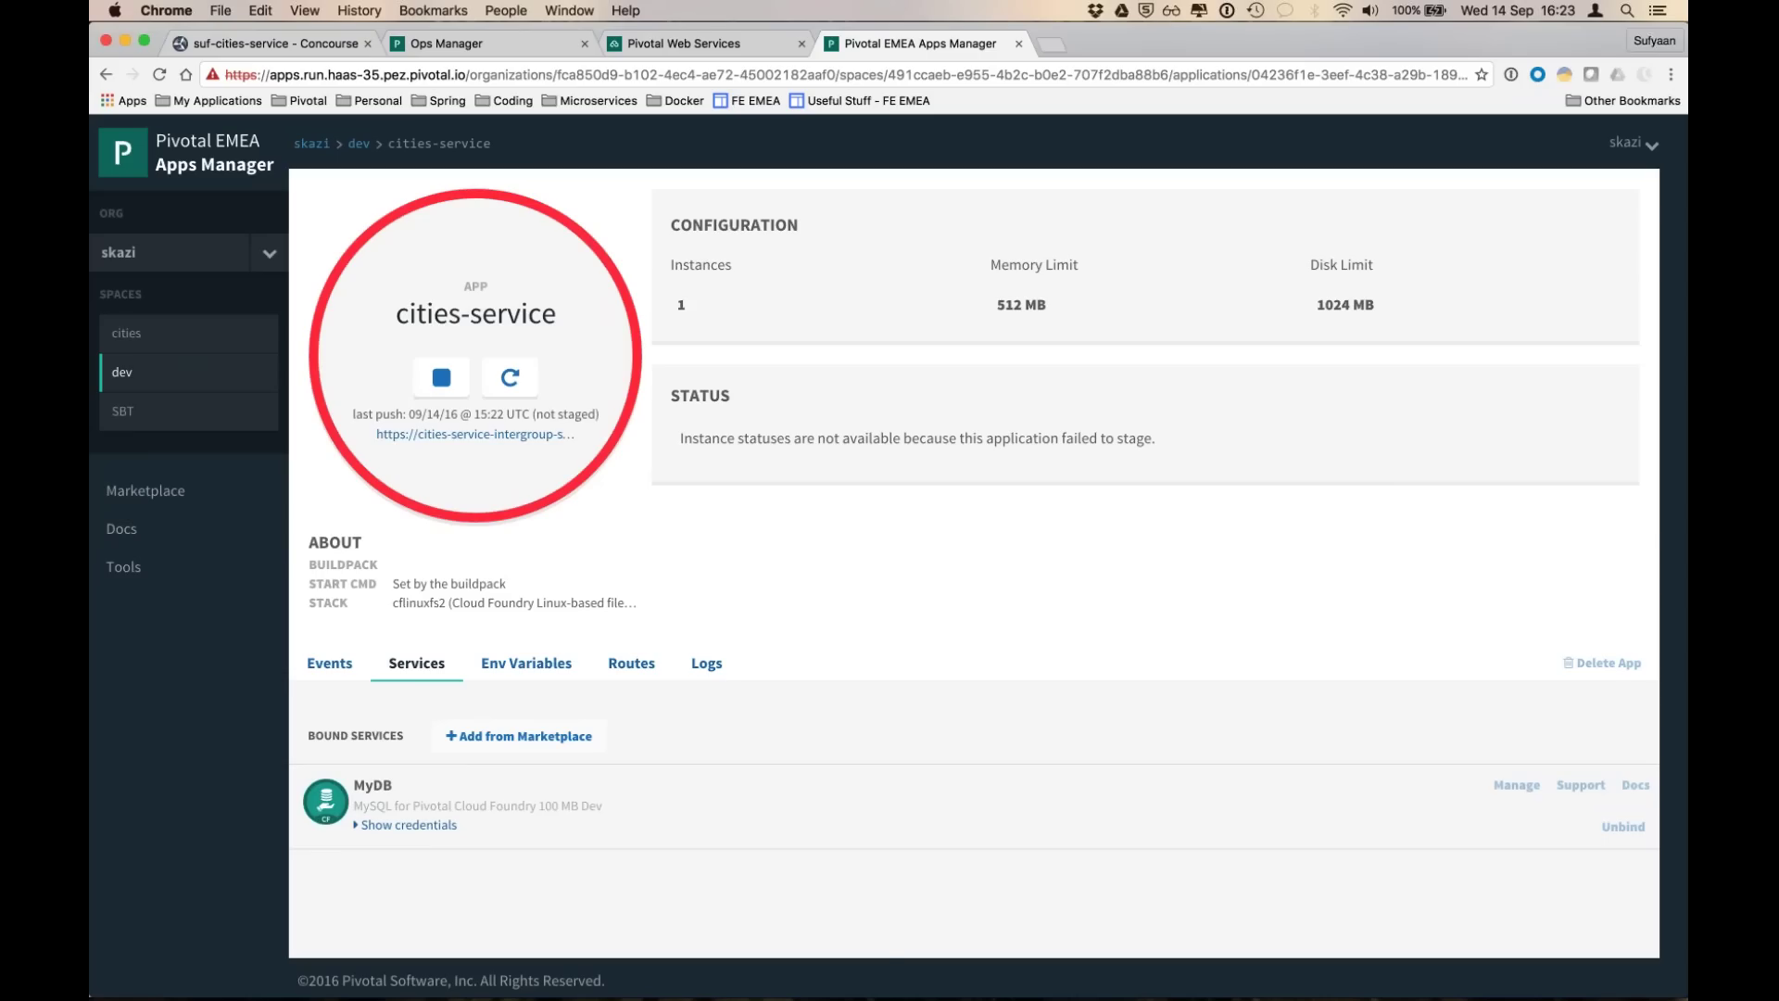
{"action": "left_click", "coordinate": [428, 832]}
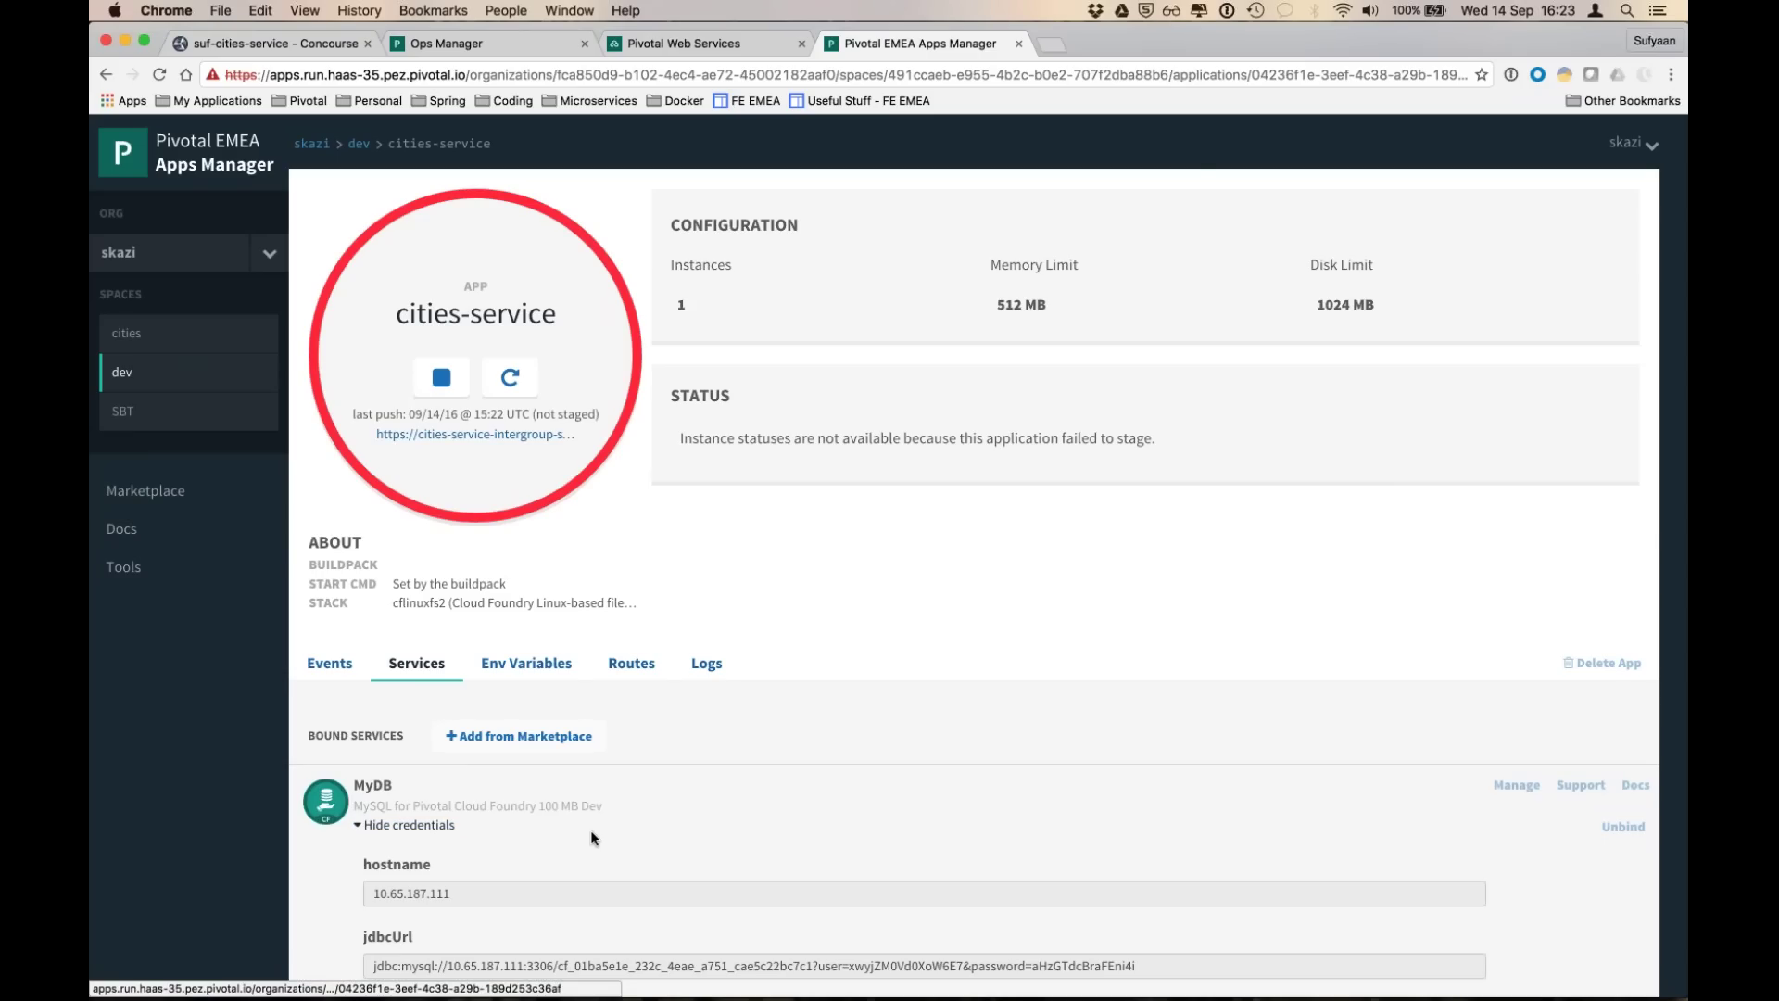
{"action": "scroll", "coordinate": [591, 832], "scroll_direction": "down", "scroll_amount": 4}
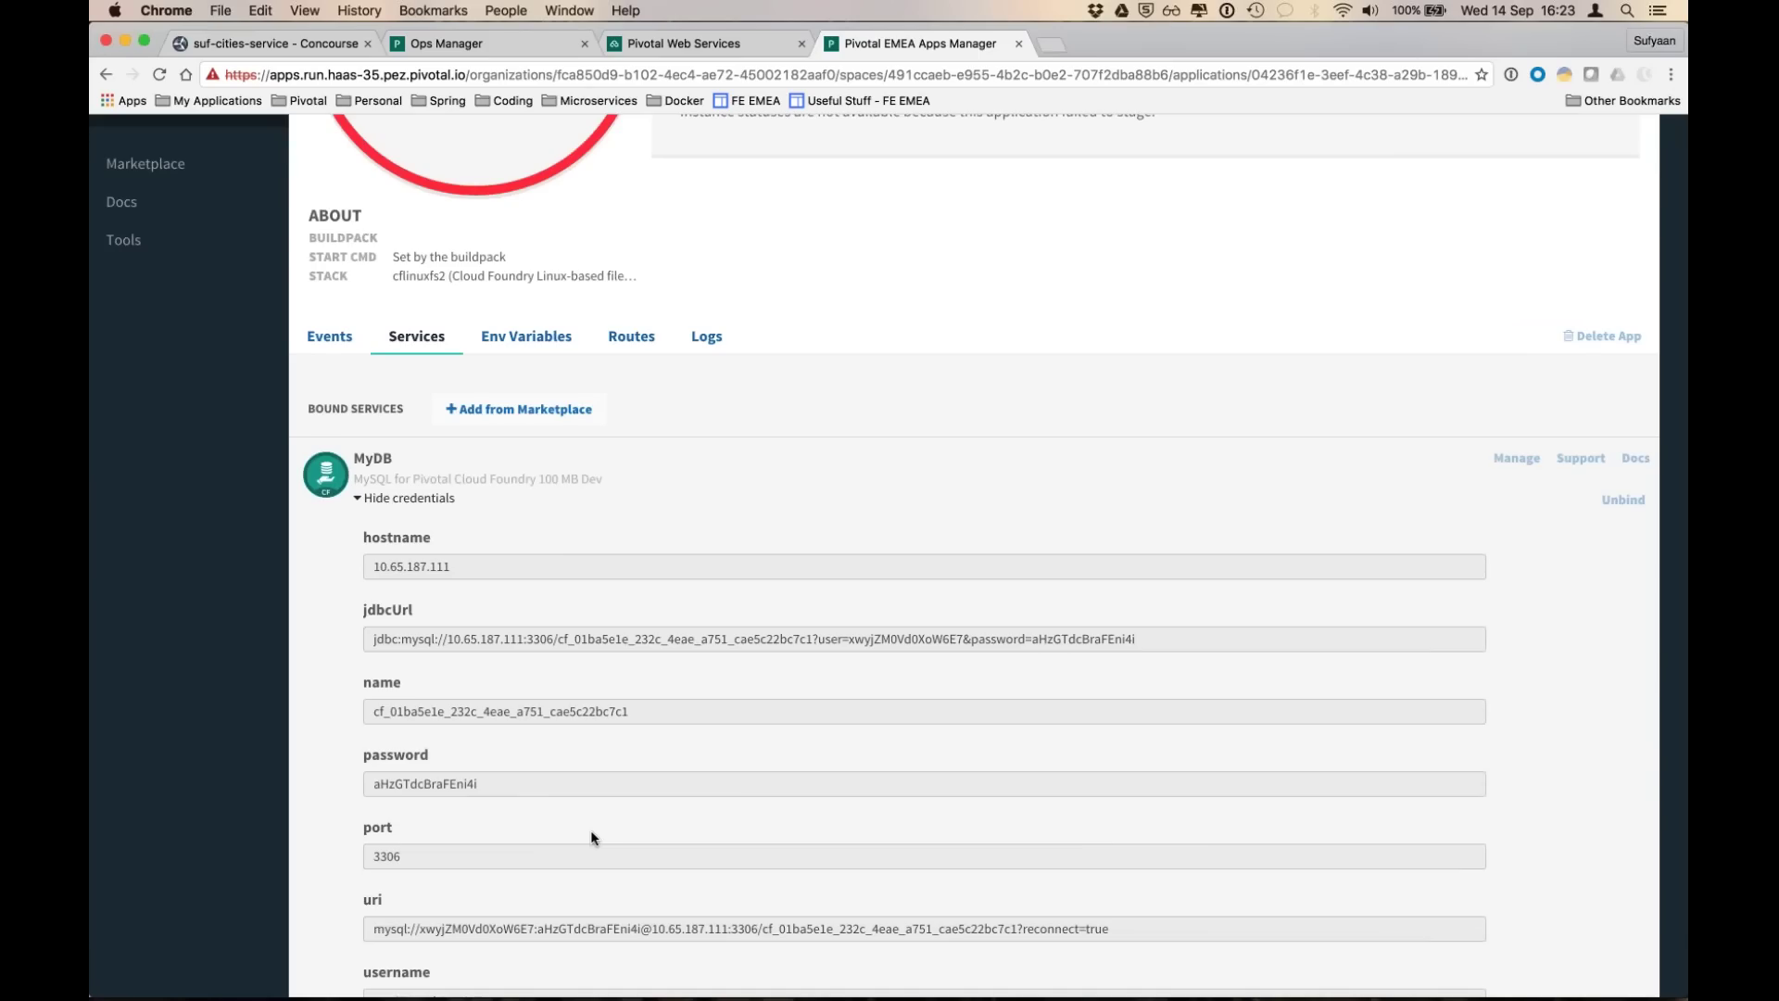
{"action": "scroll", "coordinate": [591, 830], "scroll_direction": "down", "scroll_amount": 2}
{"action": "scroll", "coordinate": [972, 556], "scroll_direction": "up", "scroll_amount": 4}
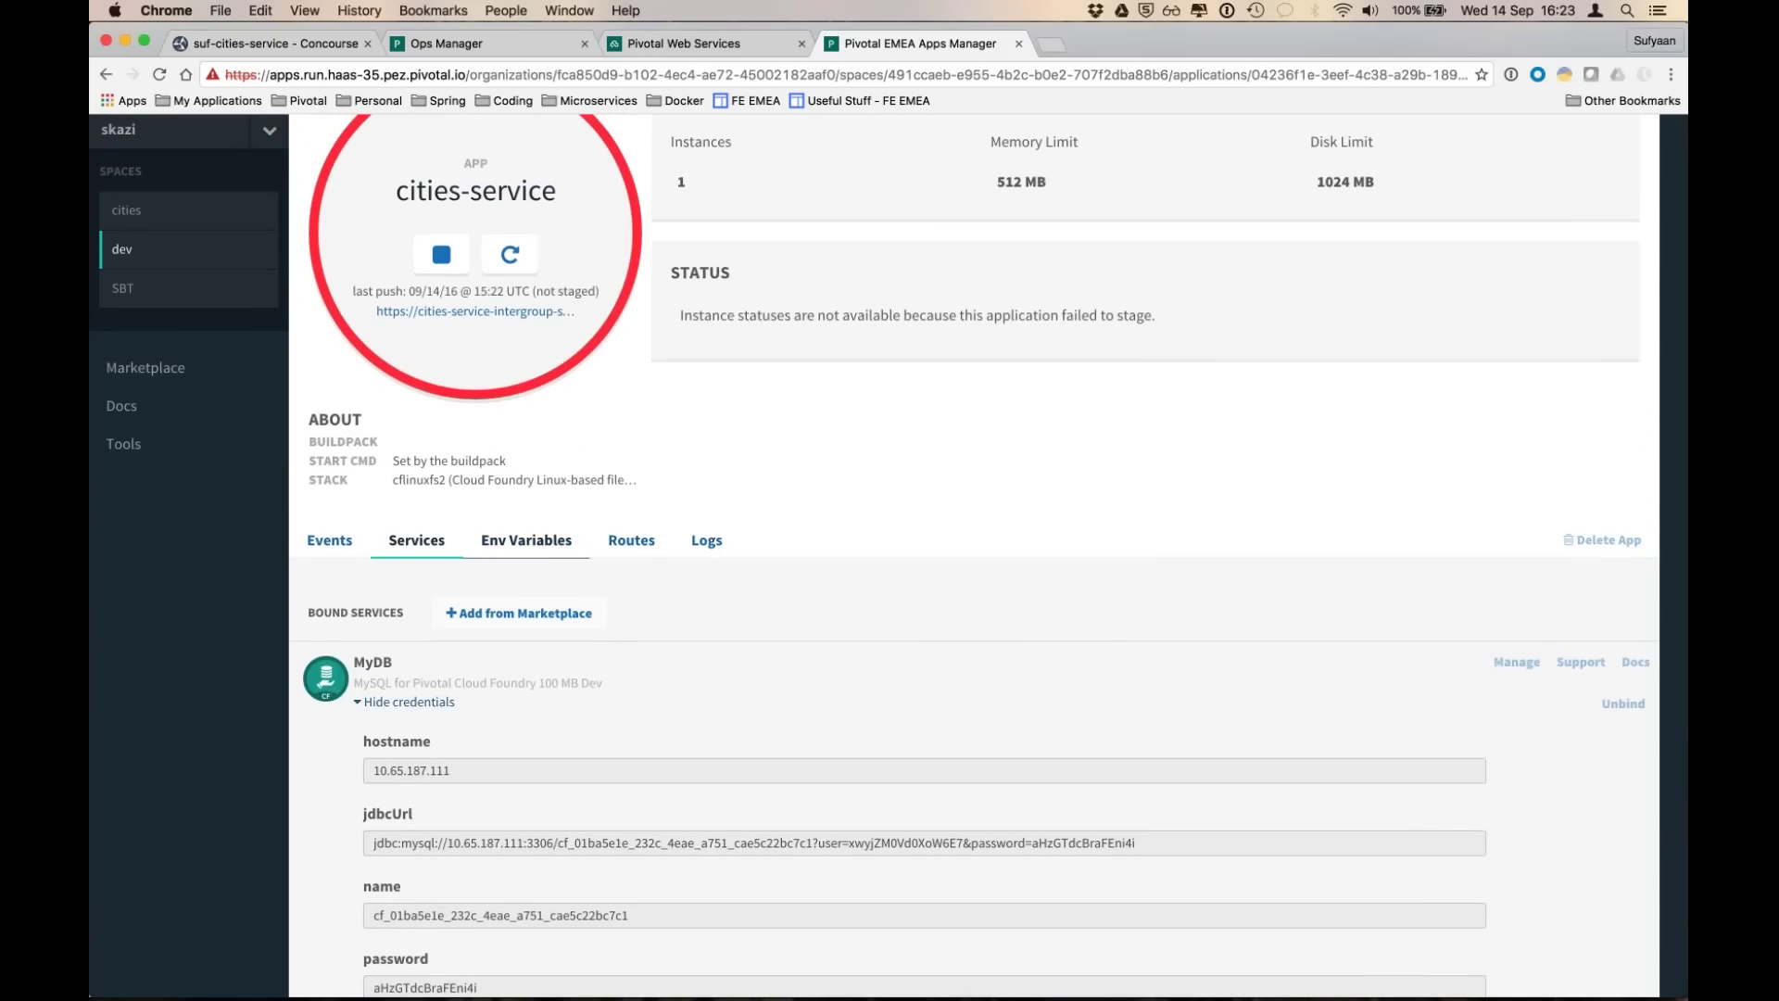
- Examine the cities-service environment variables, including the system-provided VCAP_SERVICES block, and return to the app's recent events
{"action": "left_click", "coordinate": [533, 552]}
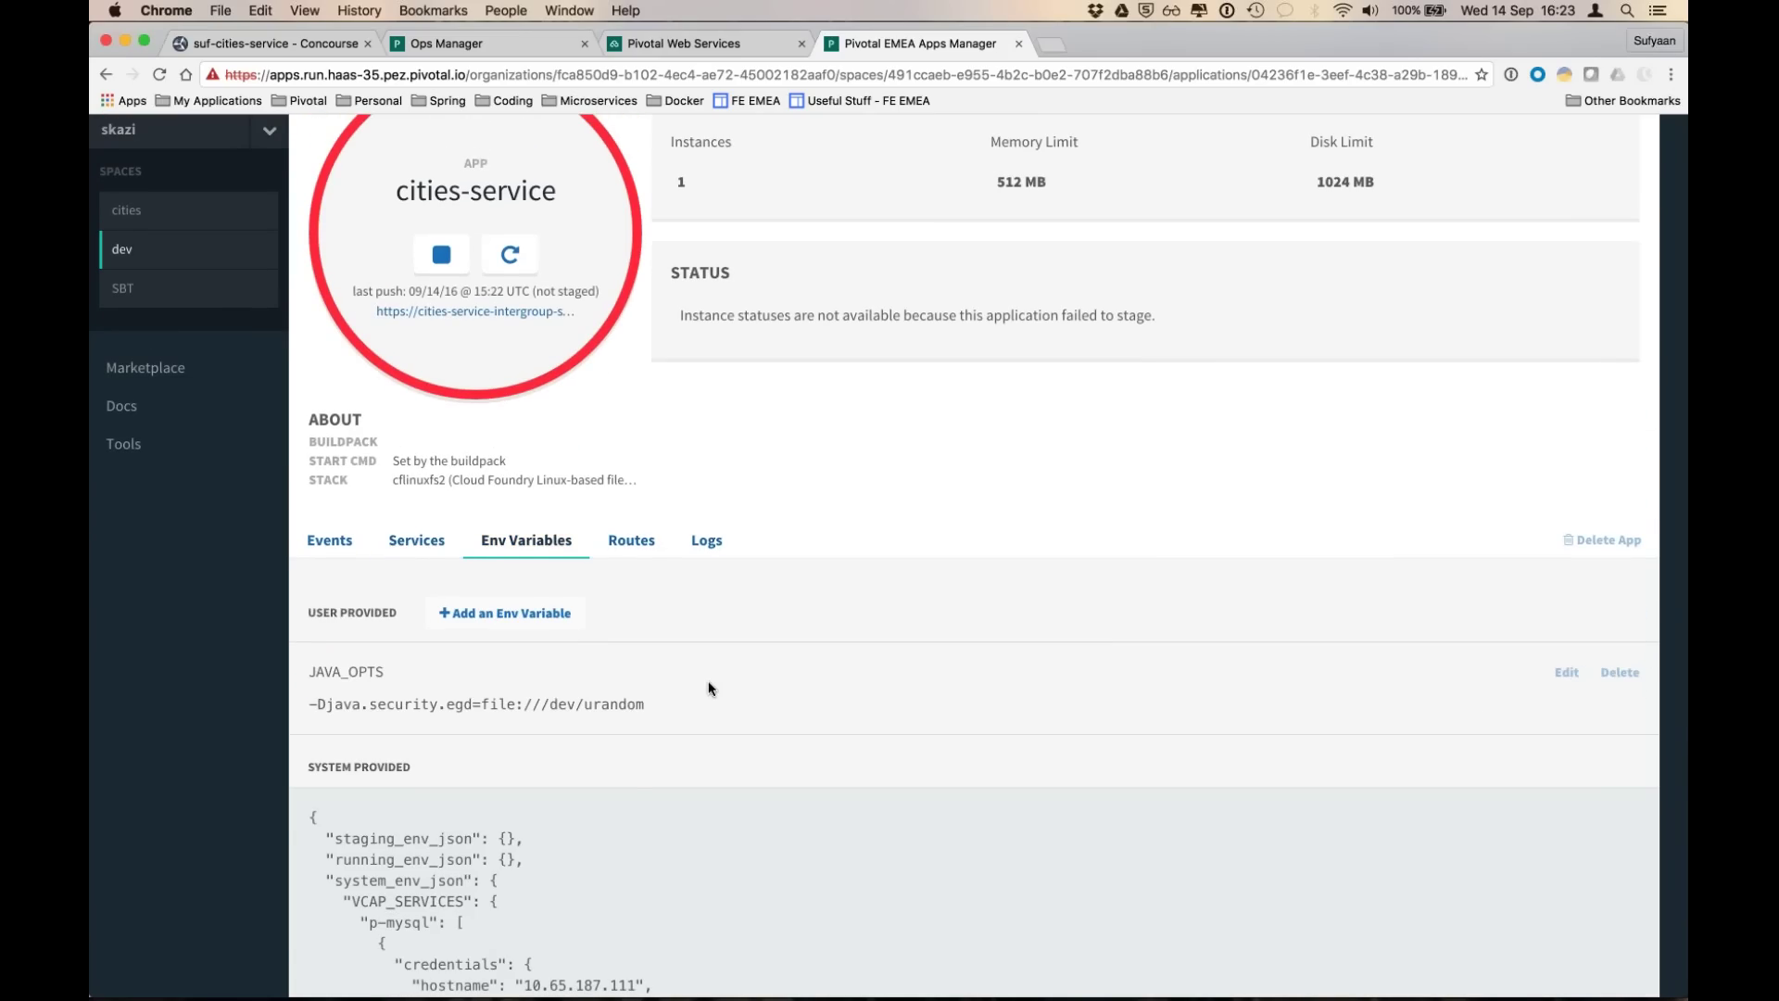
{"action": "scroll", "coordinate": [621, 781], "scroll_direction": "down", "scroll_amount": 3}
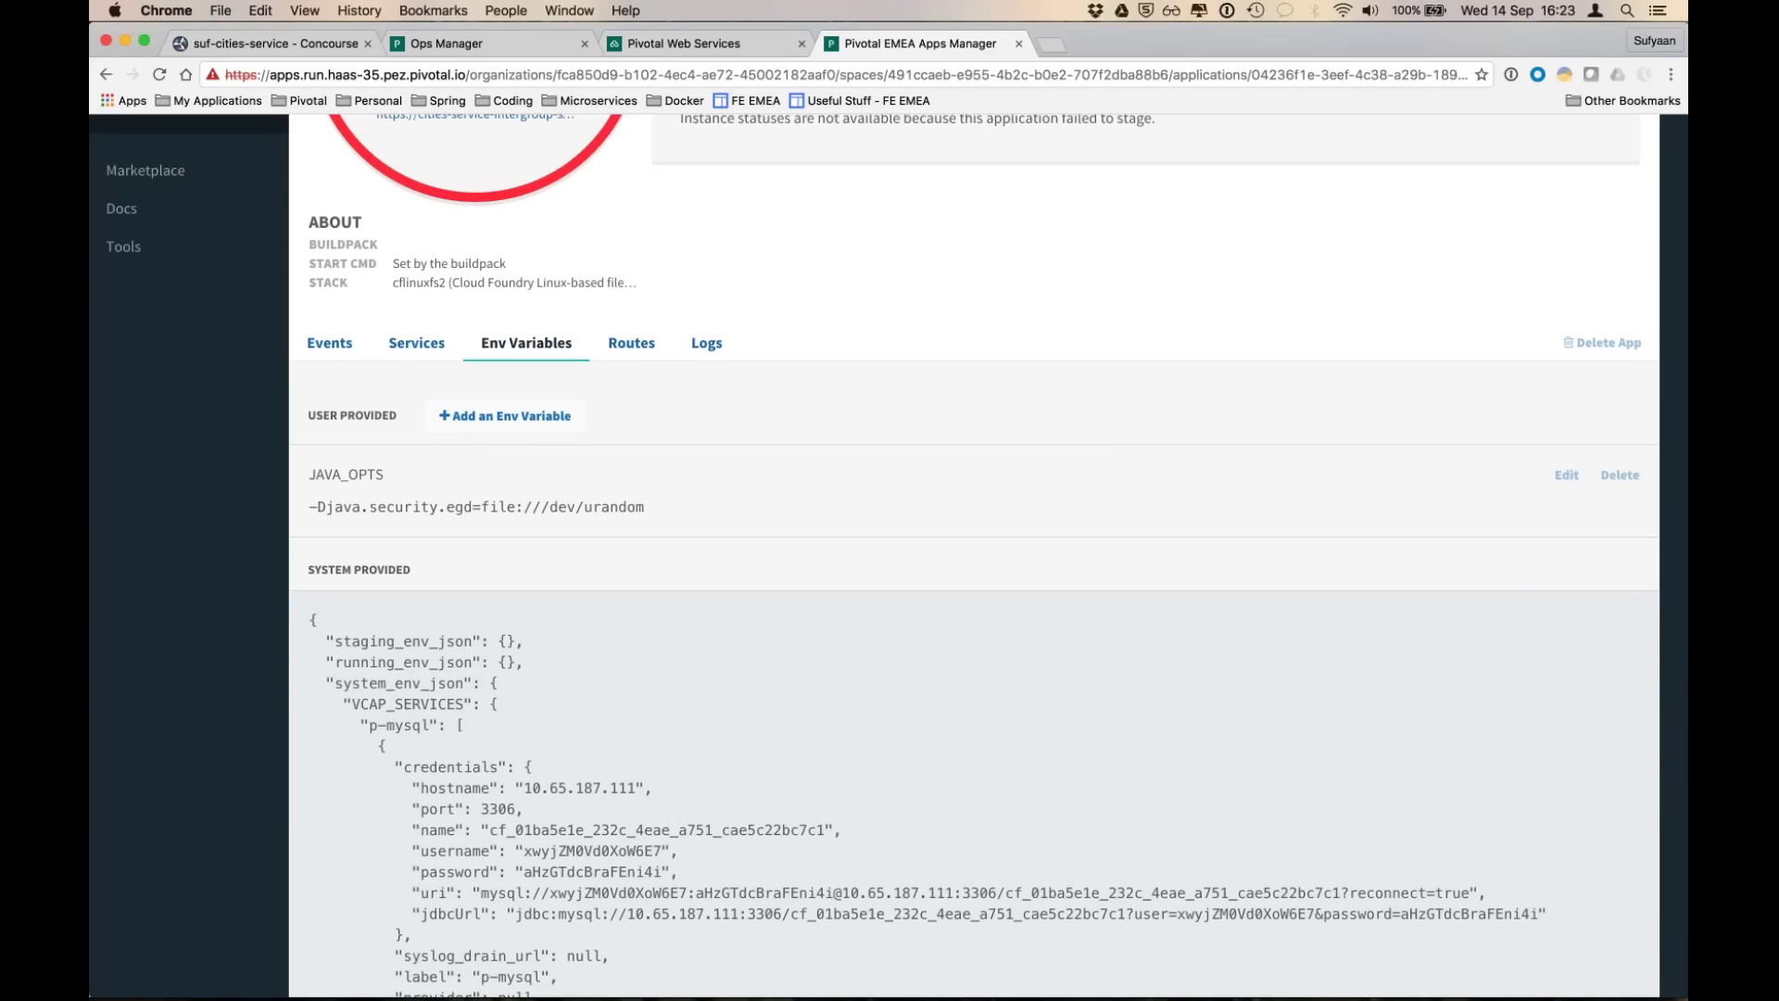
{"action": "scroll", "coordinate": [594, 640], "scroll_direction": "down", "scroll_amount": 2}
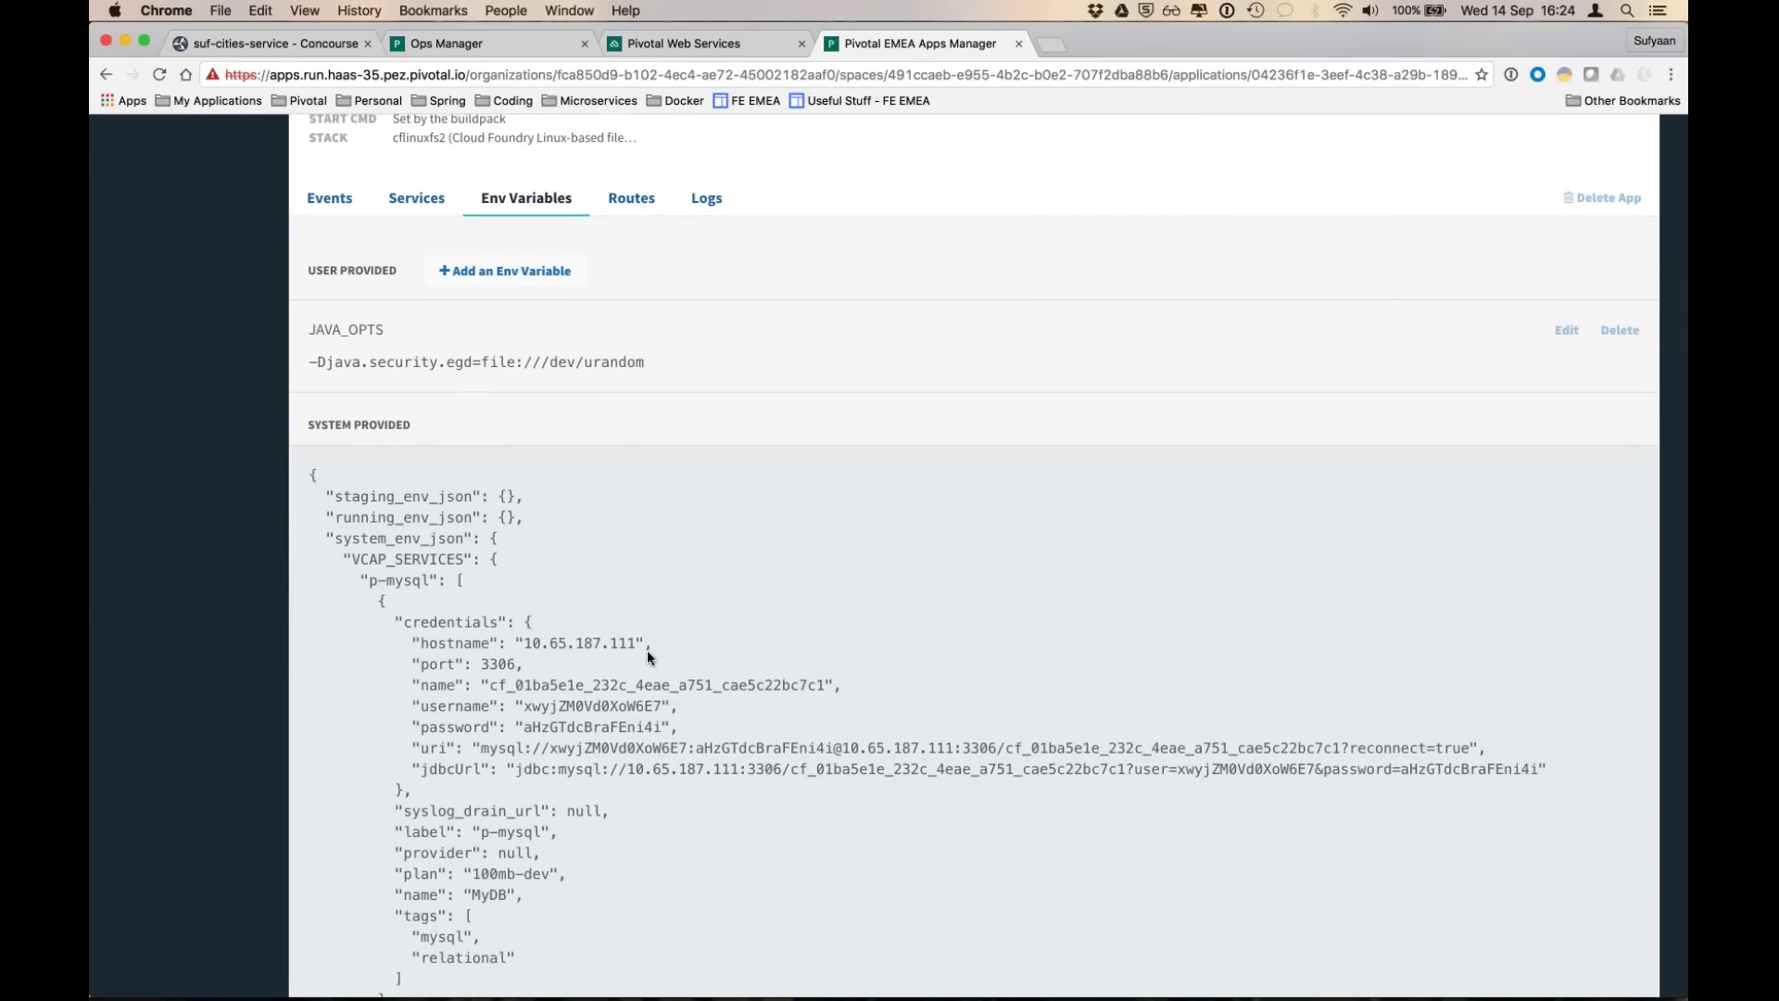
{"action": "scroll", "coordinate": [647, 655], "scroll_direction": "up", "scroll_amount": 6}
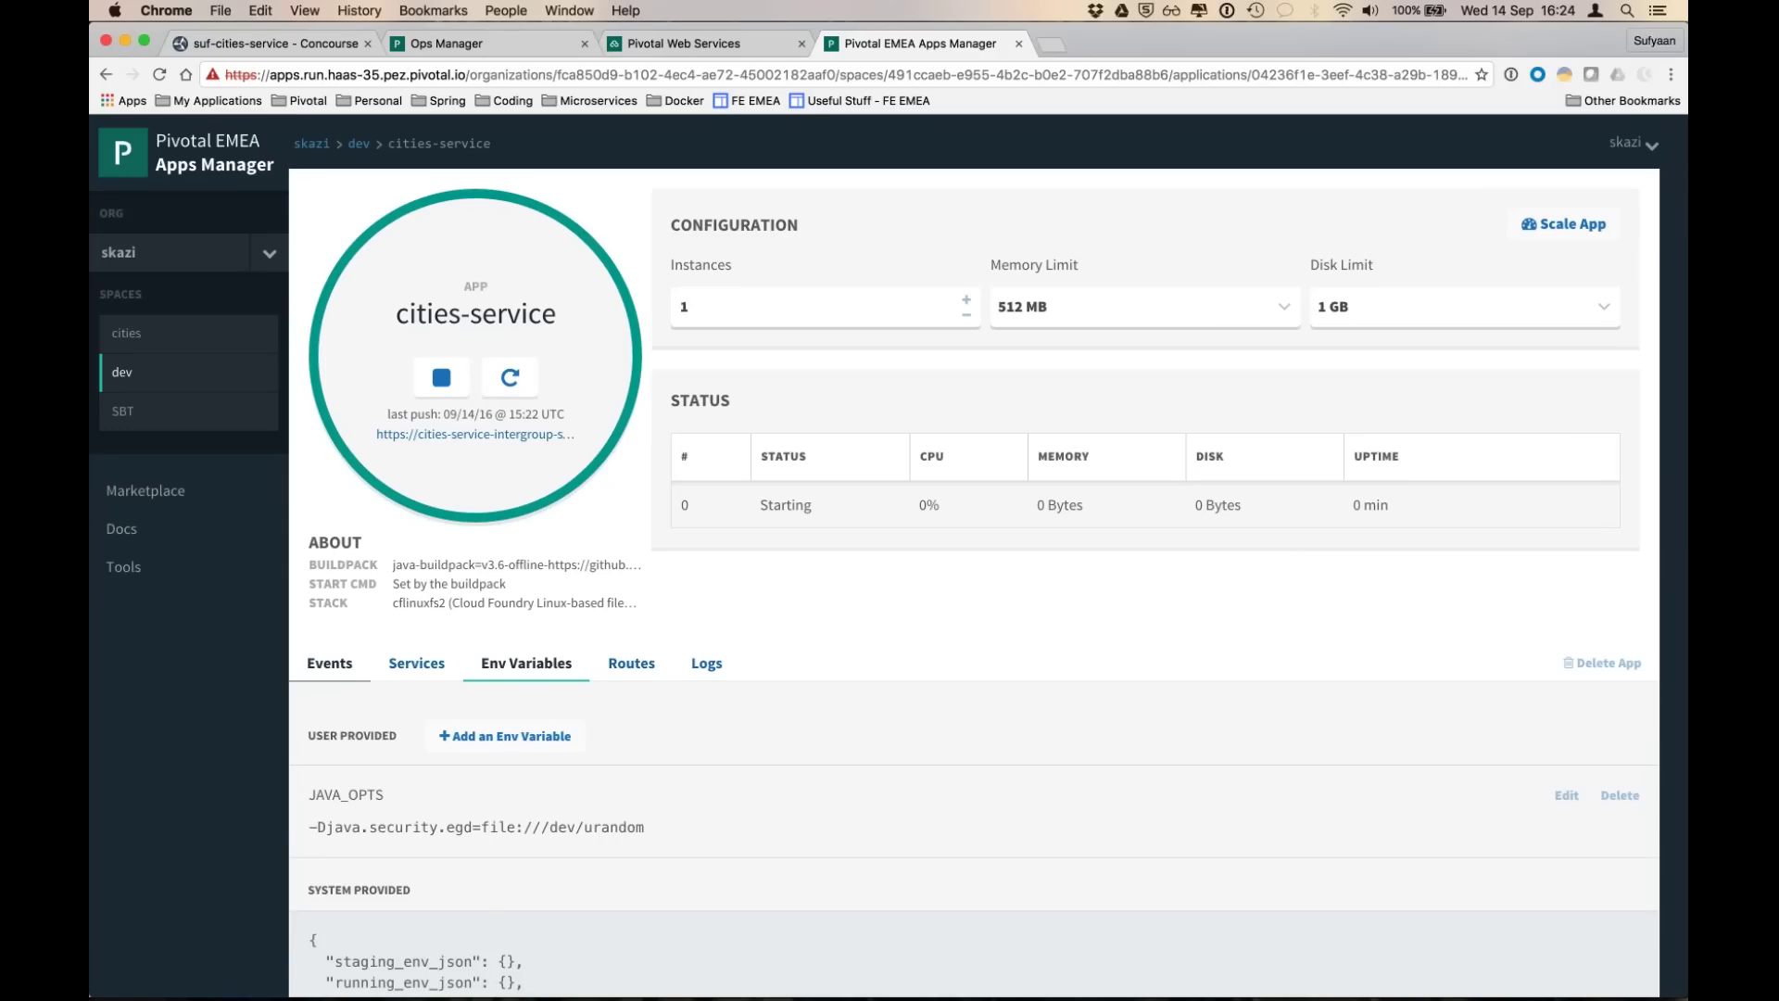
{"action": "left_click", "coordinate": [329, 663]}
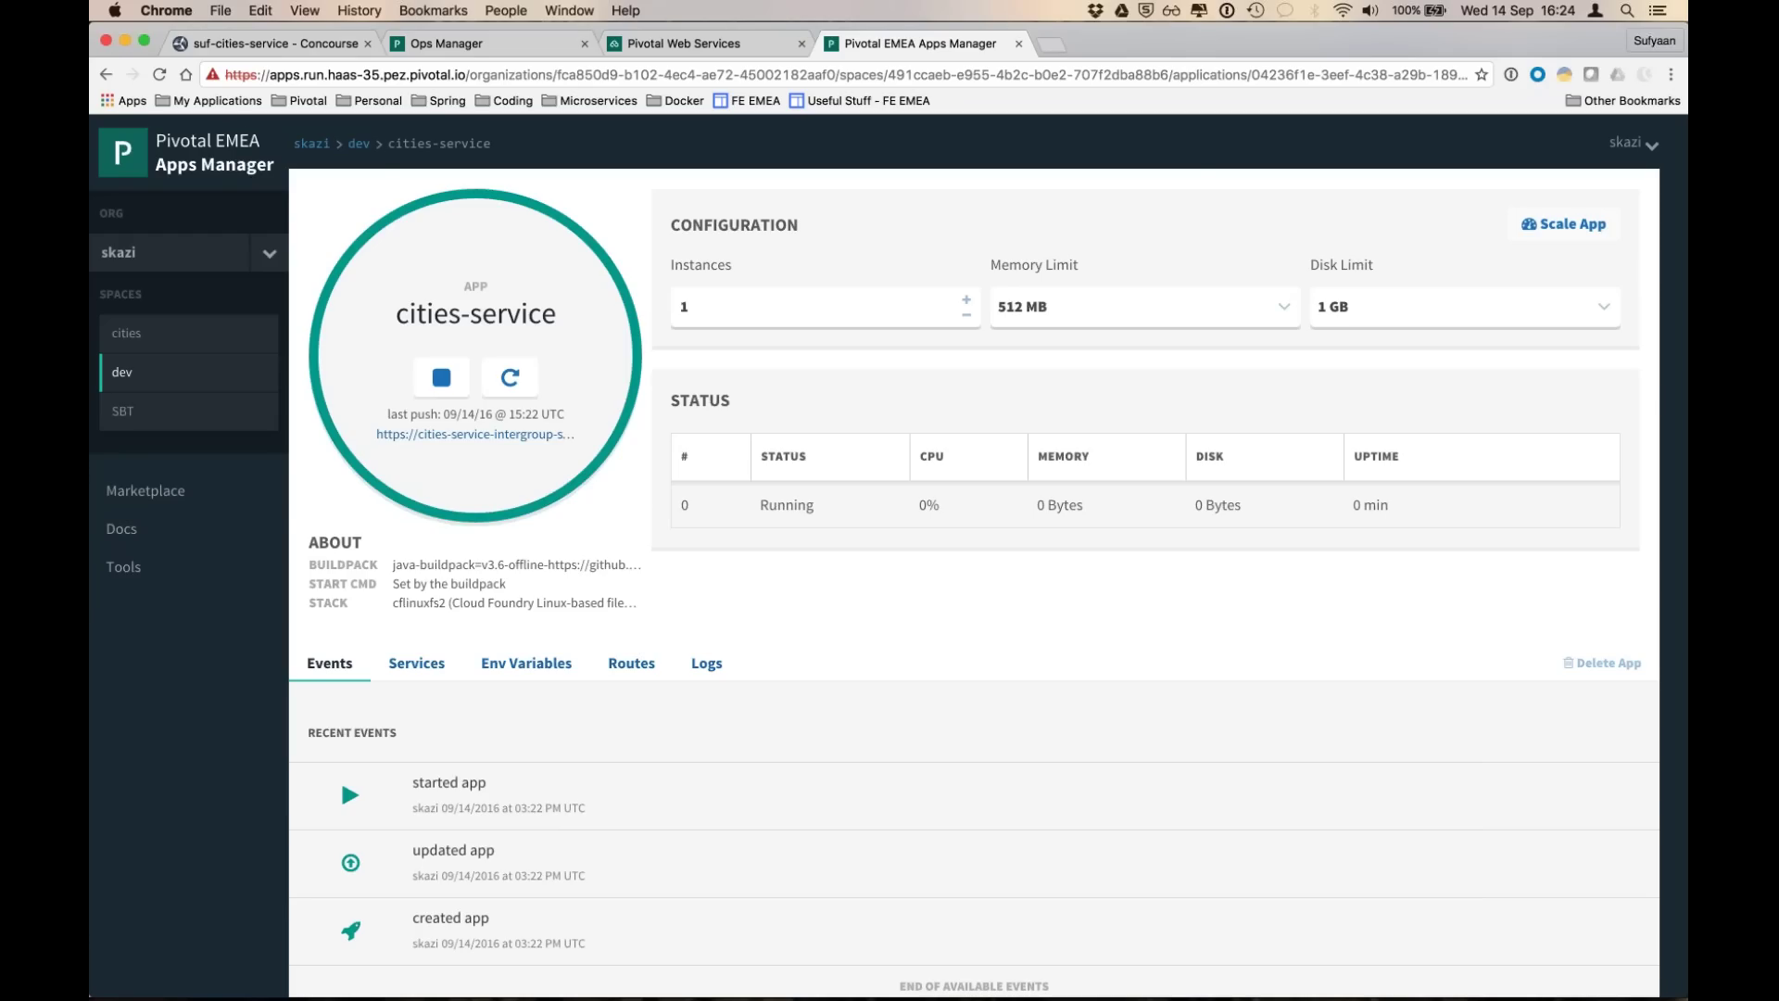
- Open the cities-service route from its app page and proceed past the certificate privacy warning
{"action": "left_click", "coordinate": [474, 433]}
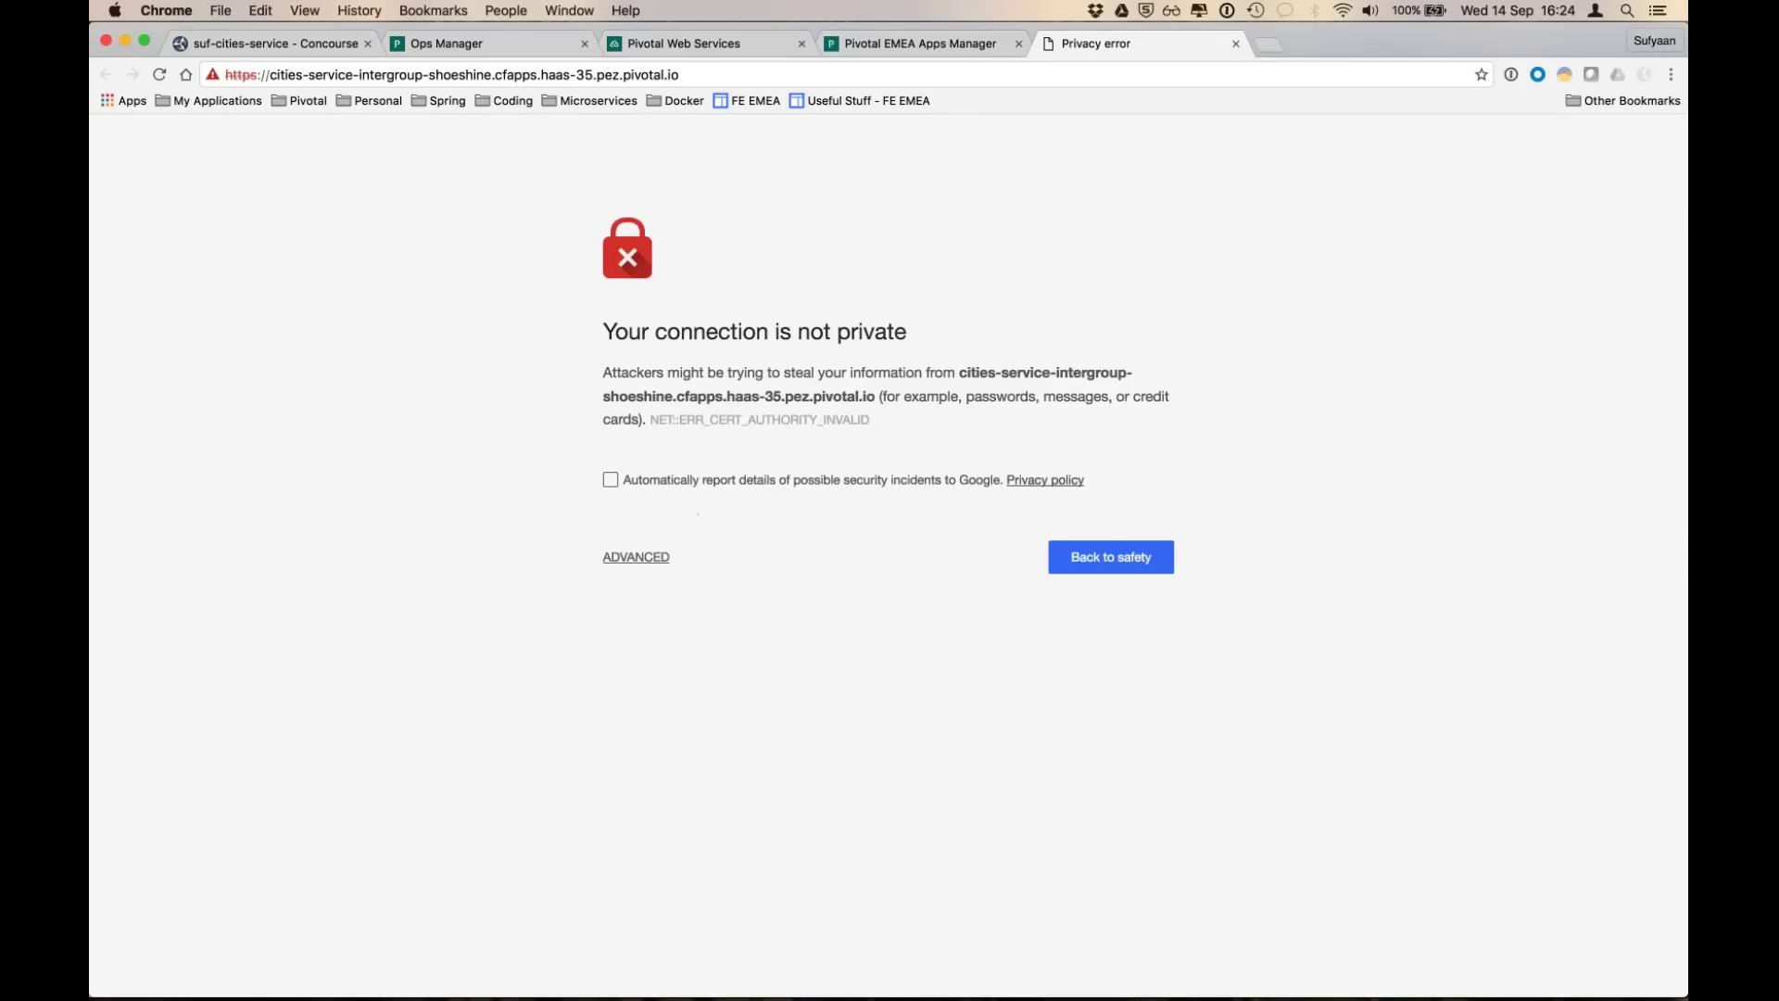
{"action": "left_click", "coordinate": [635, 557]}
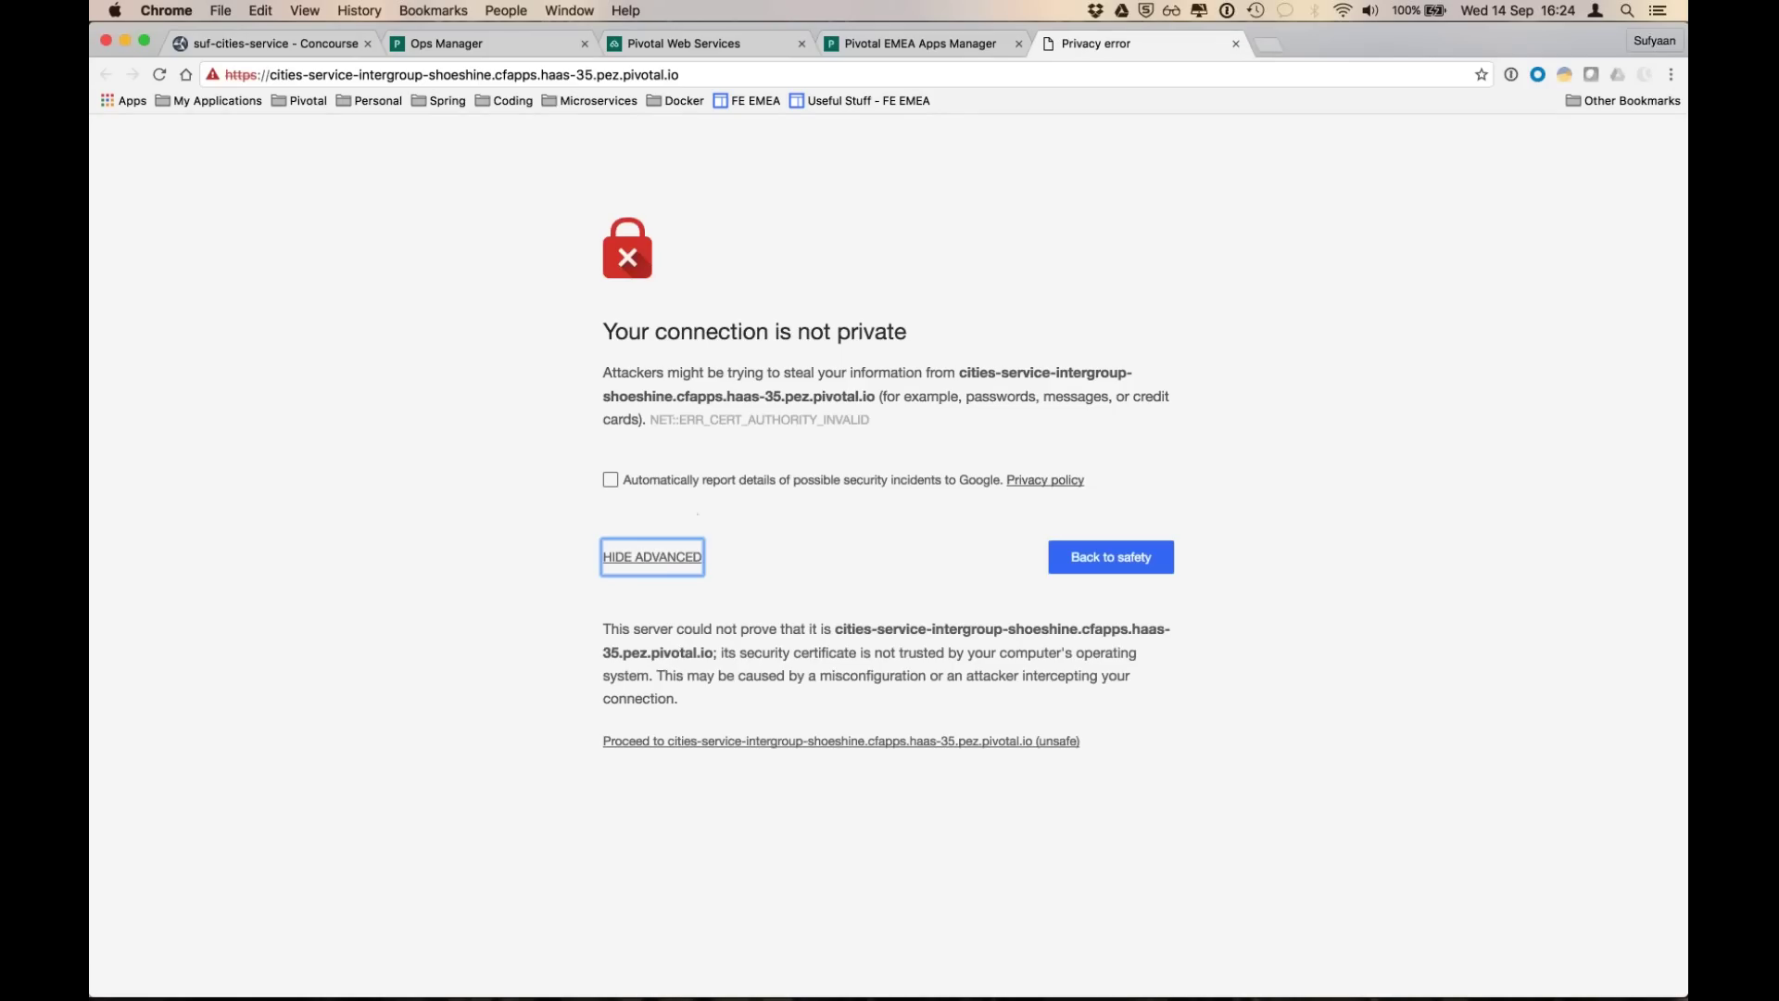
{"action": "left_click", "coordinate": [737, 742]}
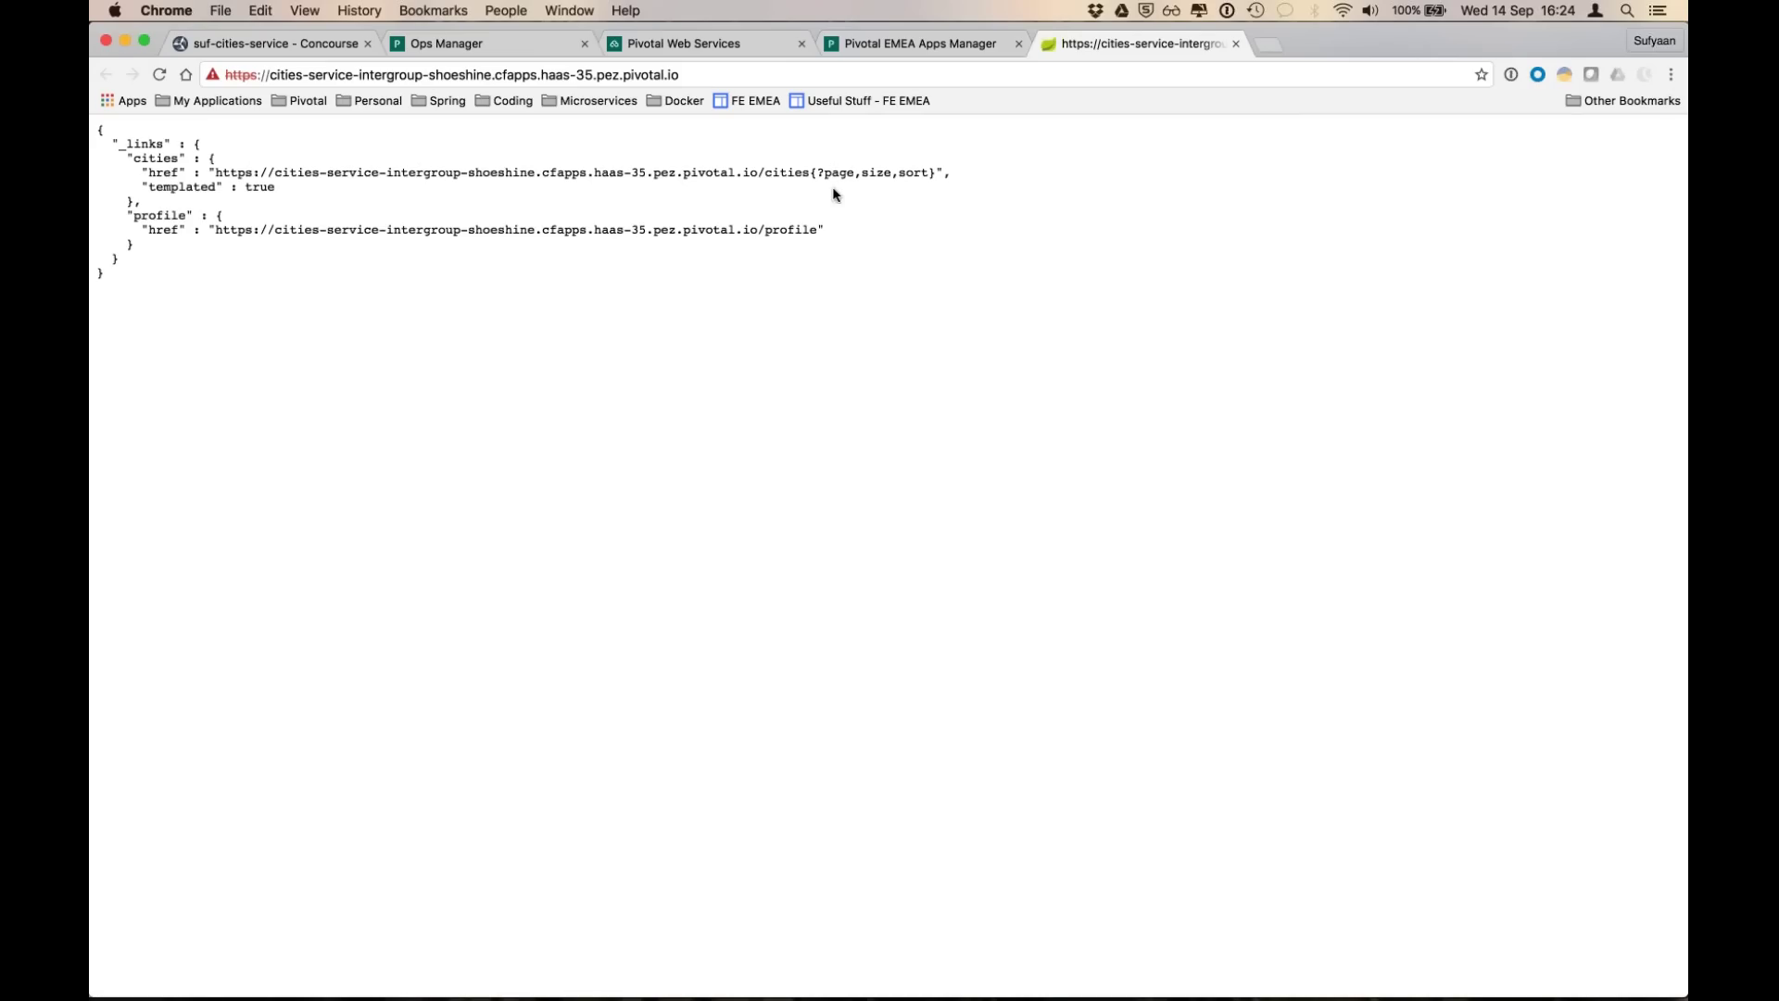
- Open the /cities endpoint of the deployed service by extending its URL
{"action": "left_click", "coordinate": [708, 75]}
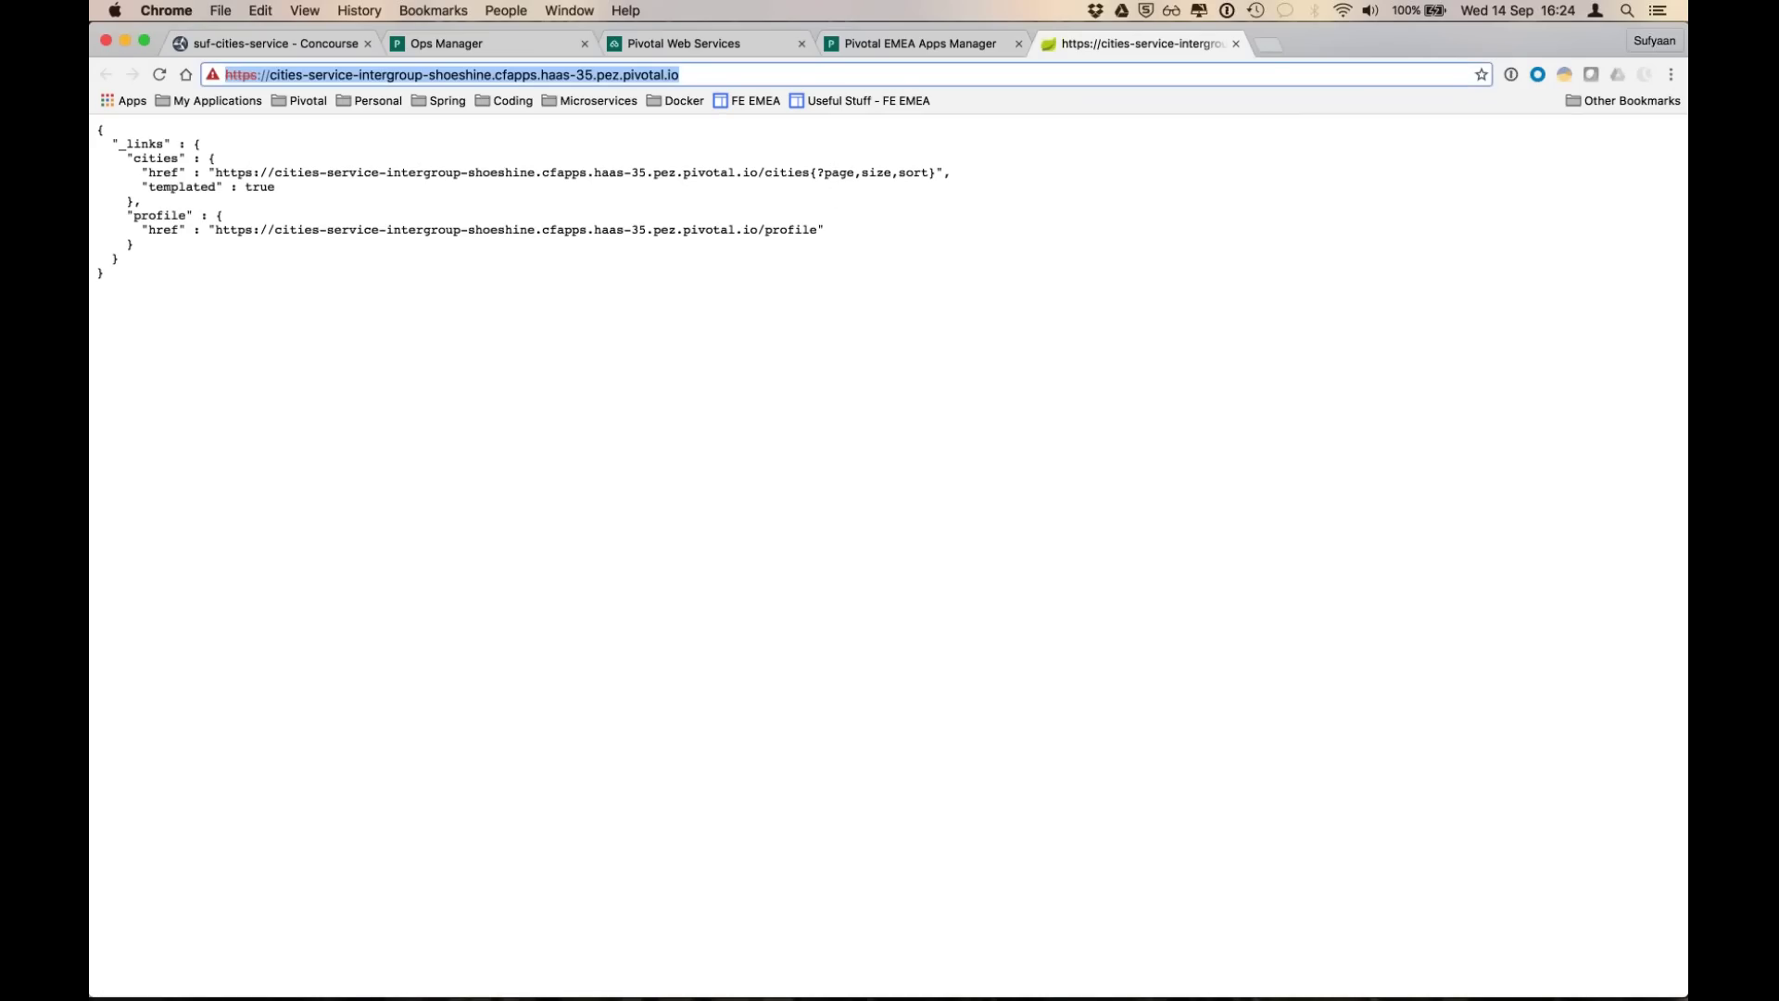
{"action": "left_click", "coordinate": [680, 74]}
{"action": "type", "text": "/cities"}
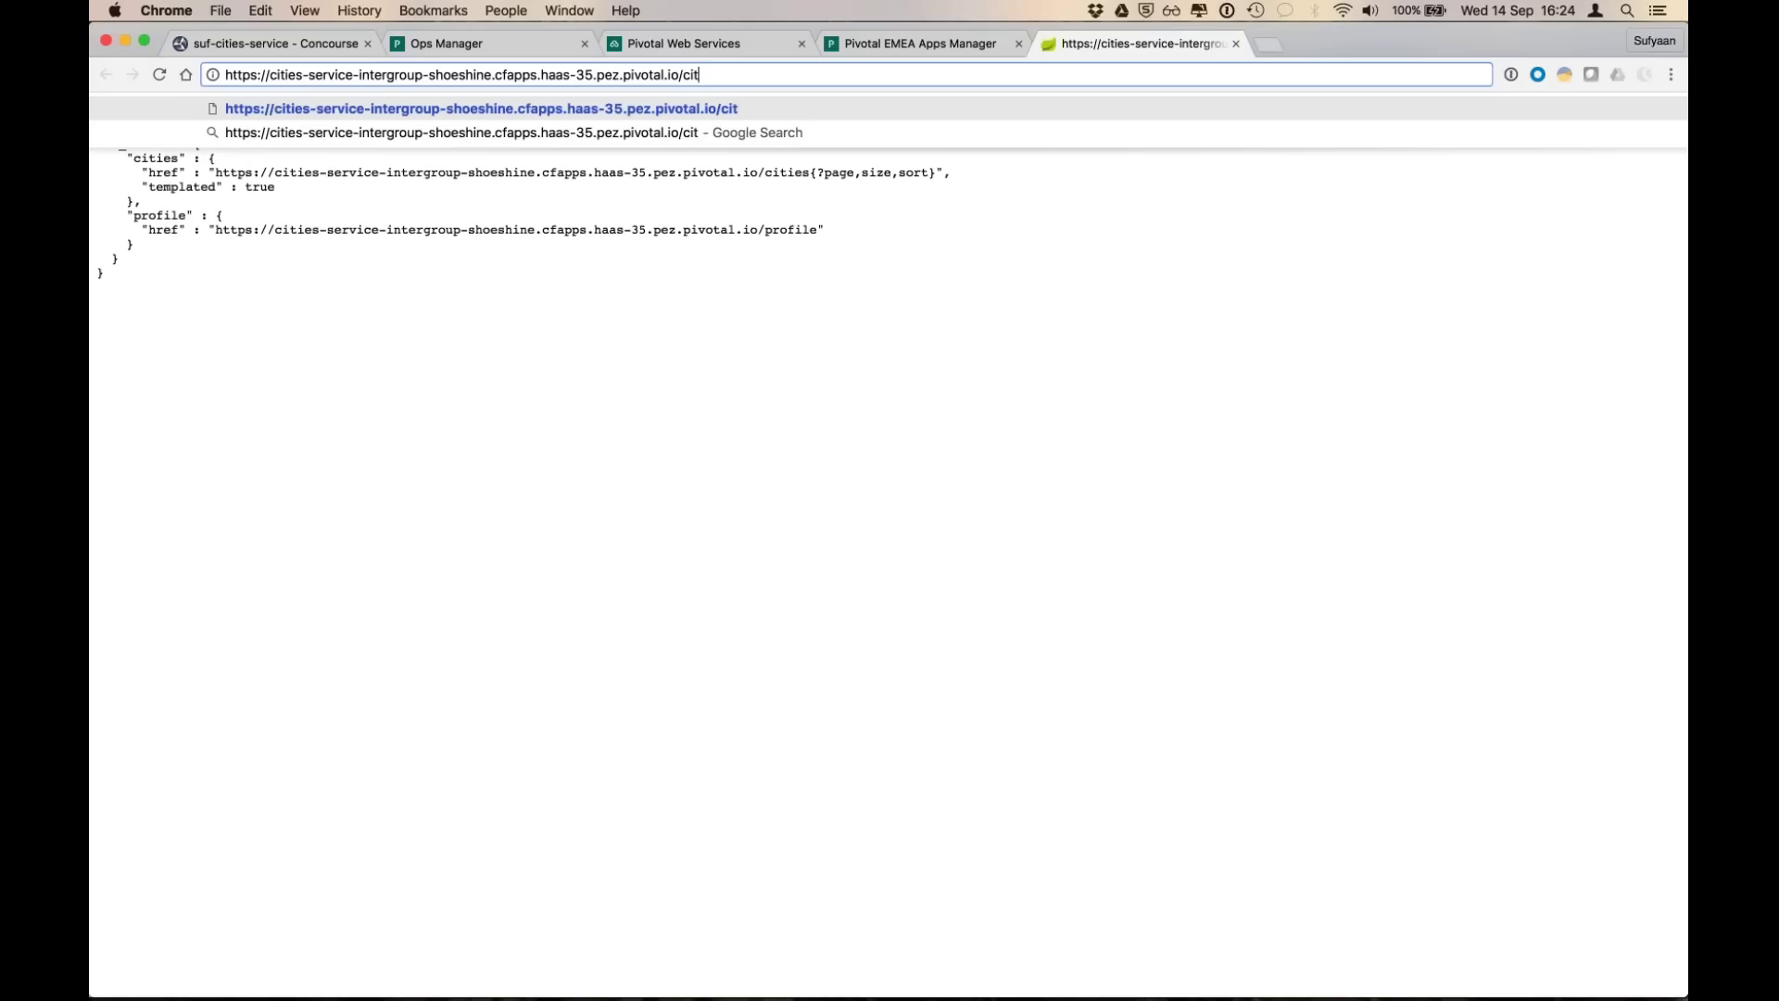
{"action": "key", "text": "Return"}
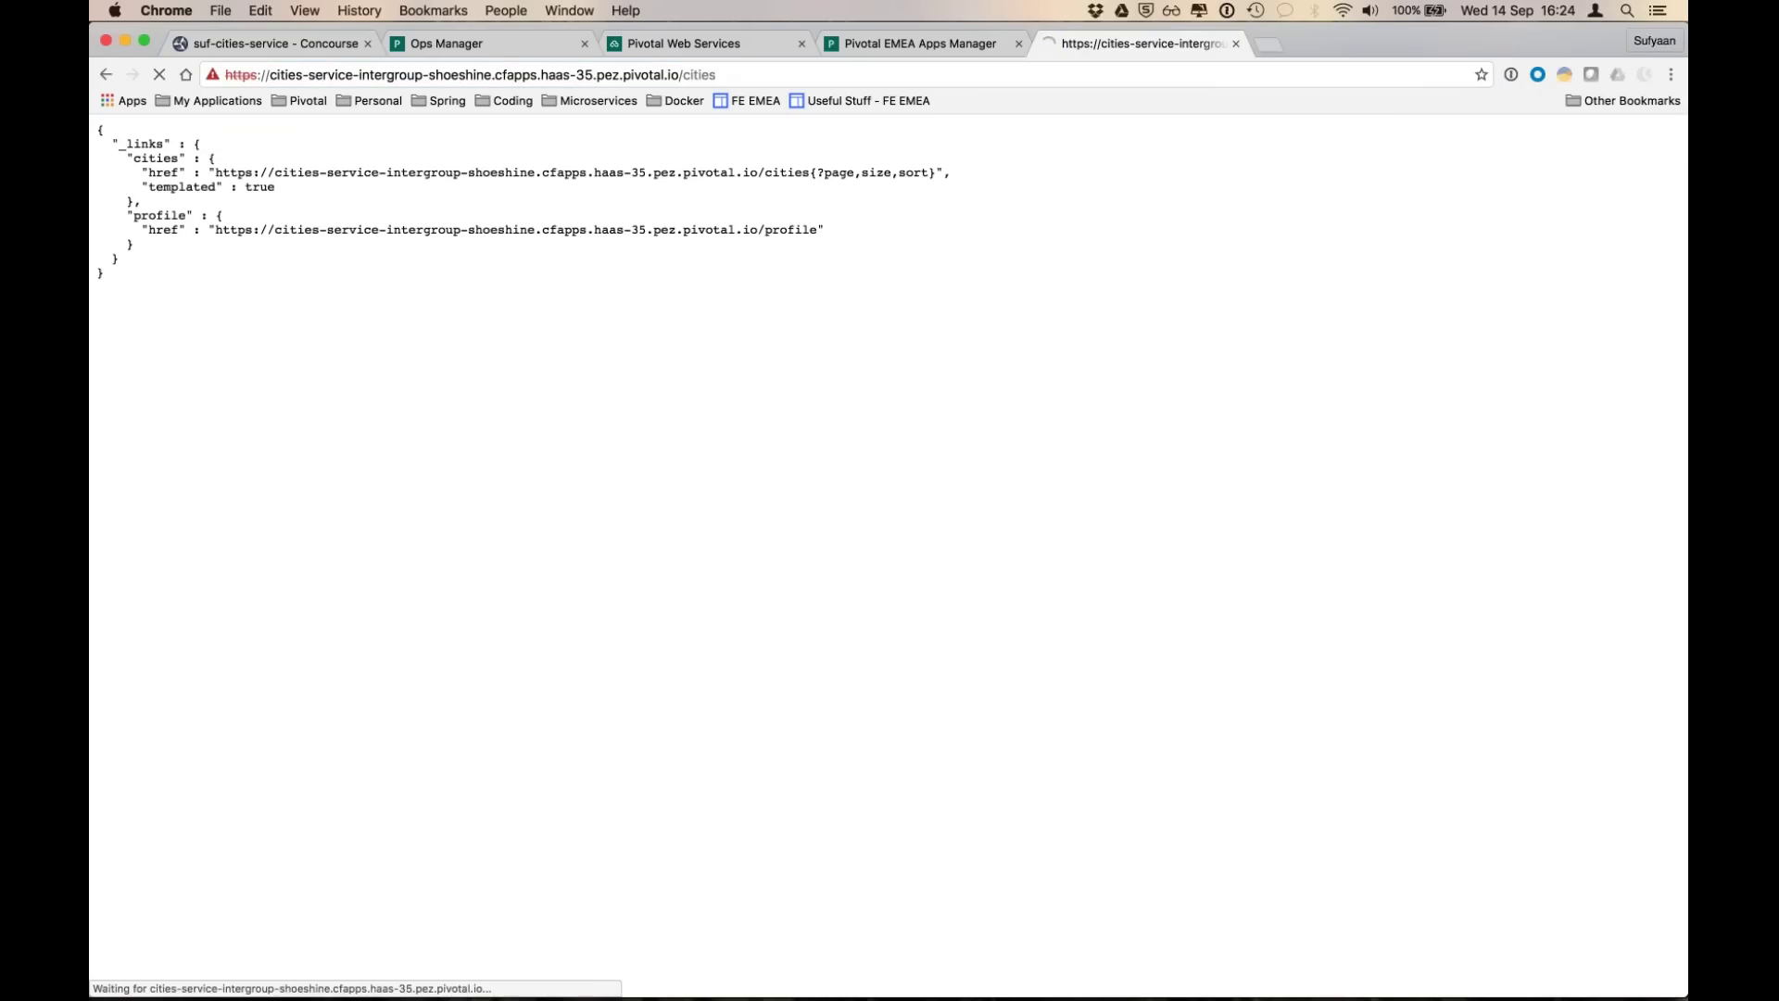
- Extend the service URL to /cities/search to view the available search endpoints
{"action": "left_click", "coordinate": [673, 75]}
{"action": "key", "text": "Right"}
{"action": "type", "text": "/search"}
{"action": "key", "text": "Return"}
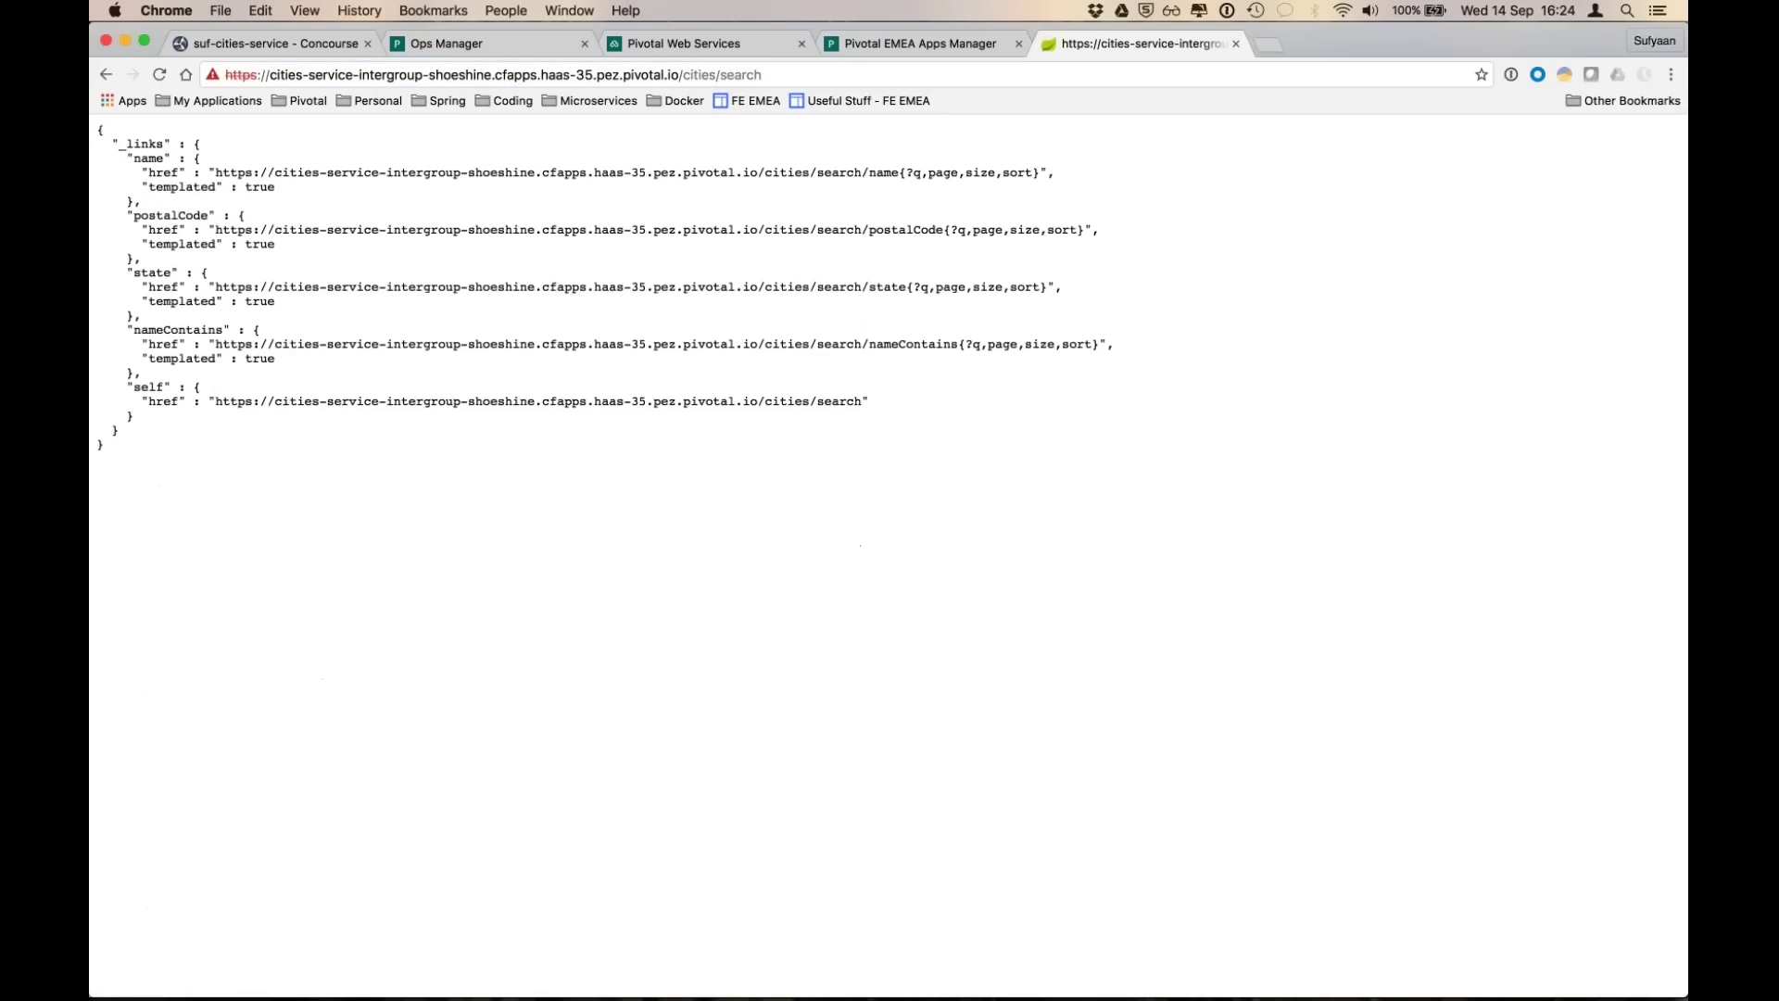
- Query the service's /cities/search/nameContains endpoint with q=Ald by extending the current URL
{"action": "left_click", "coordinate": [718, 74]}
{"action": "key", "text": "Right"}
{"action": "type", "text": "/nameContains"}
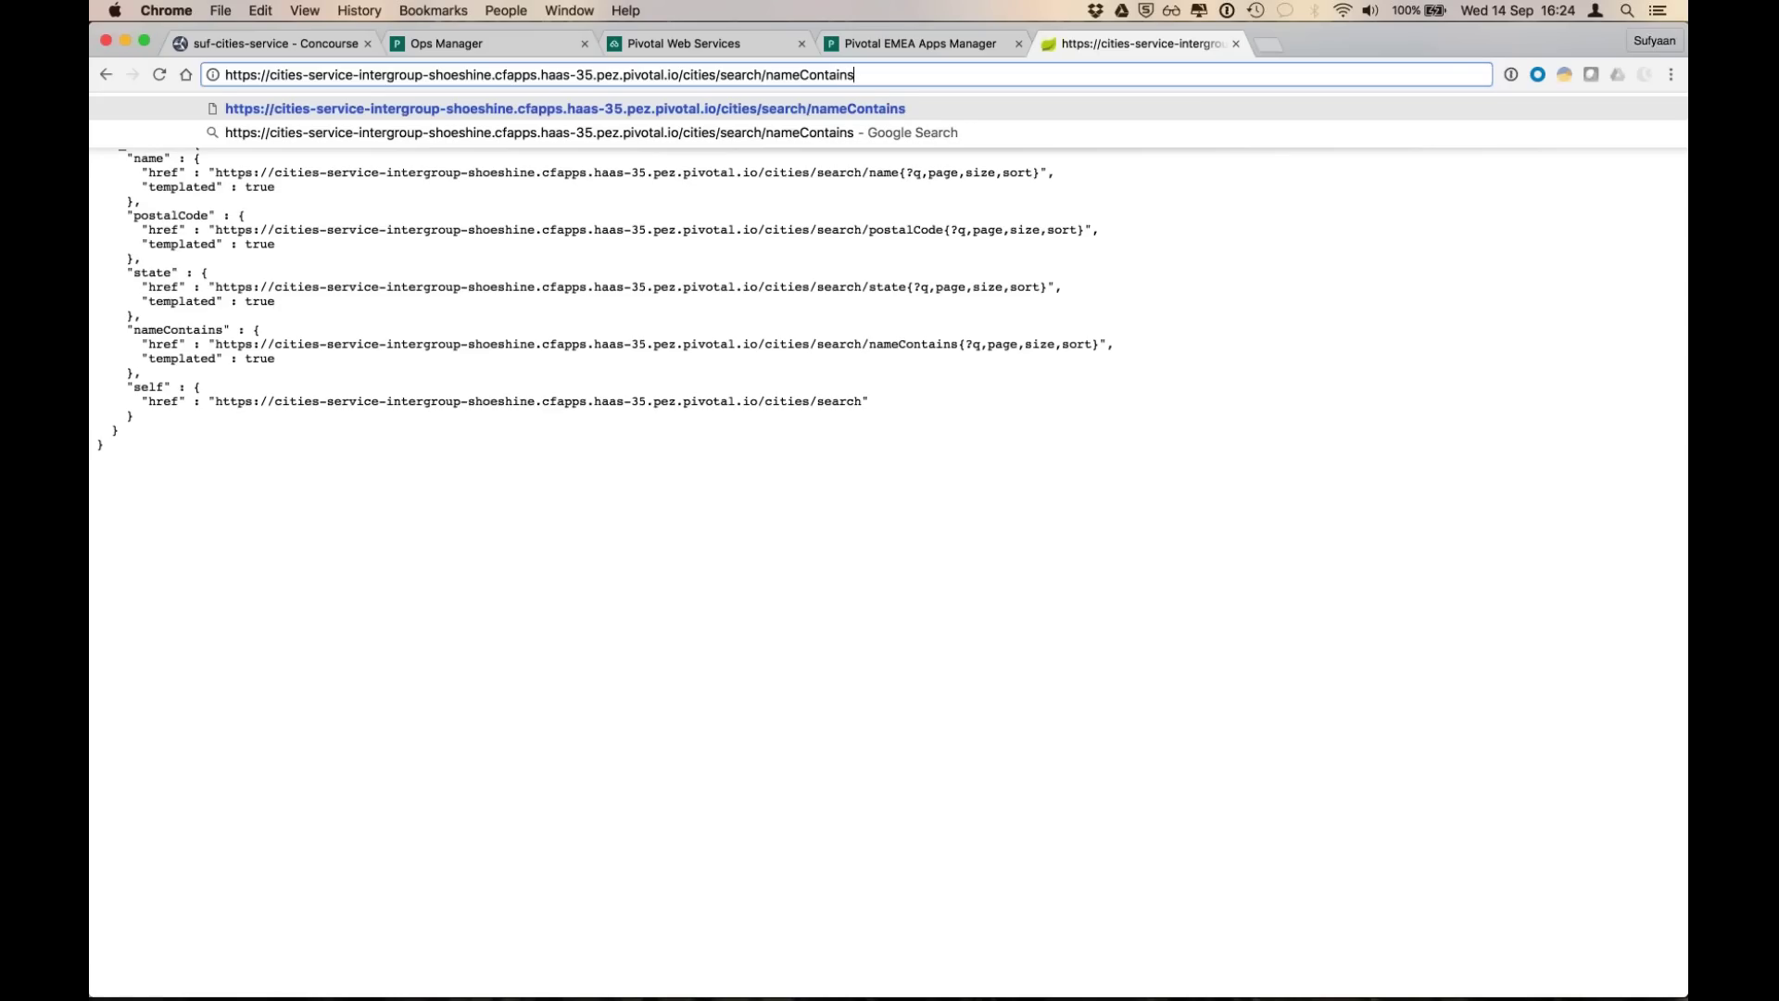
{"action": "type", "text": "?q=Ald"}
{"action": "key", "text": "Return"}
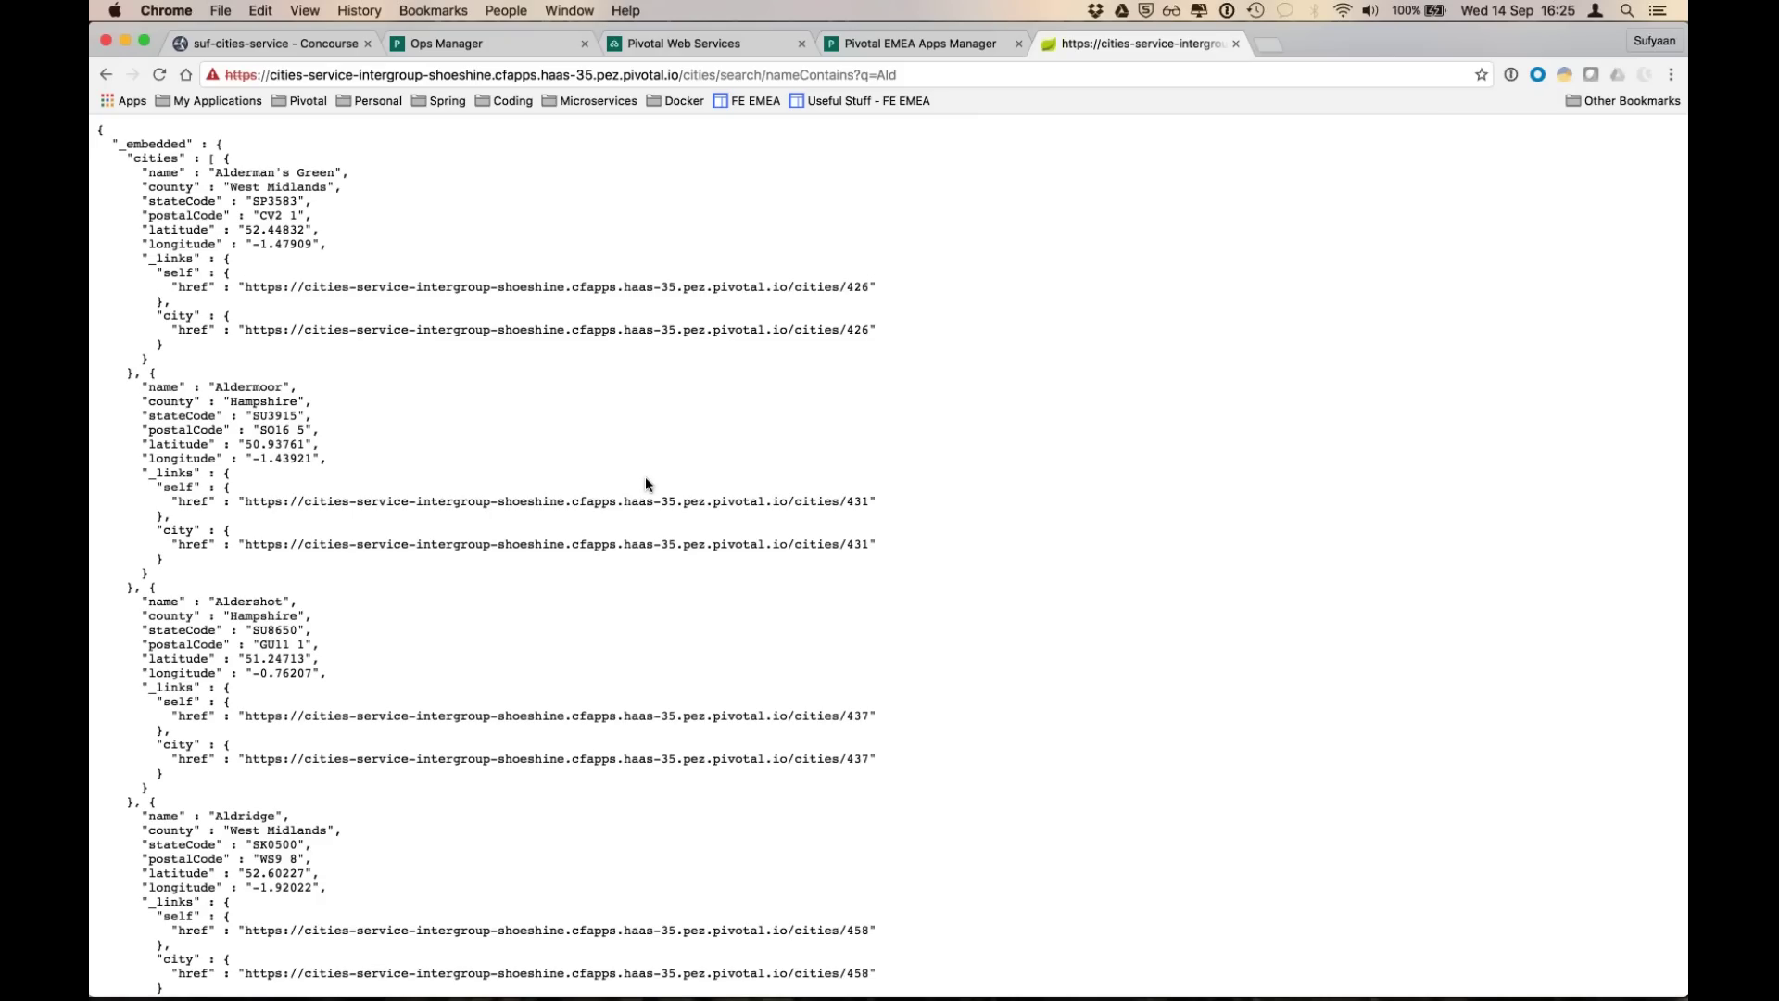
- Switch to the PowerPoint slideshow and advance to the slide on containers pre-dating the Docker hype
{"action": "key", "text": "super+Tab"}
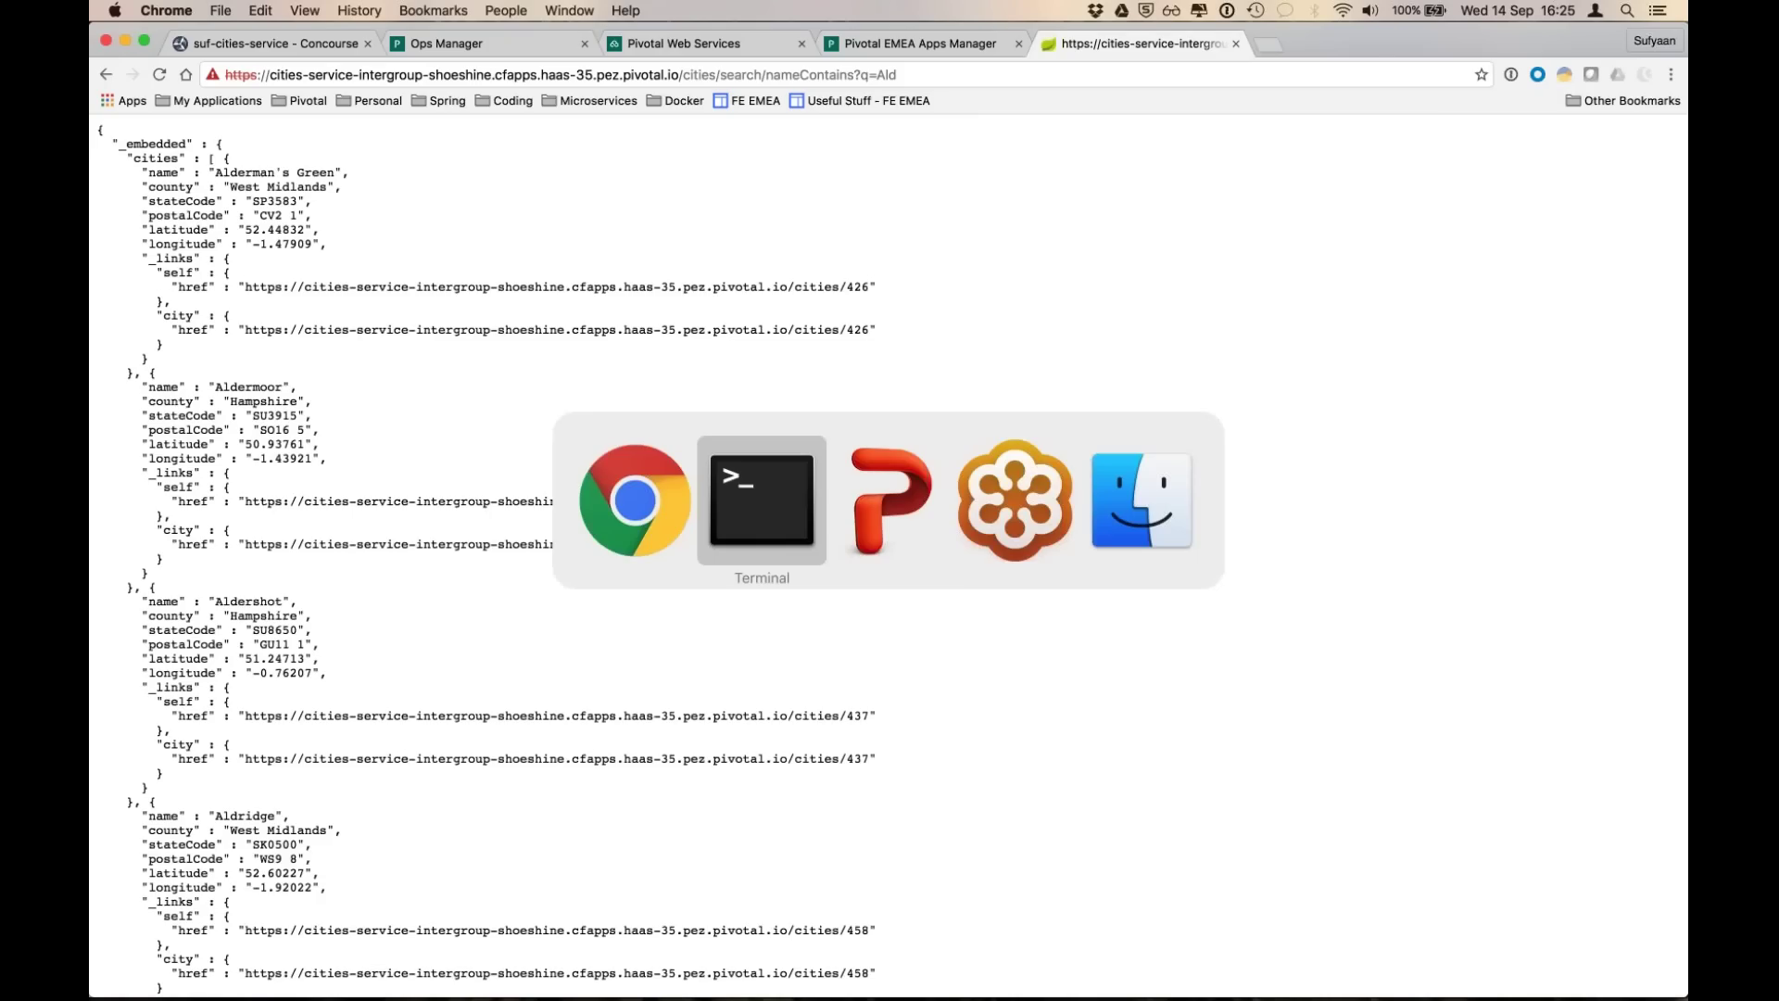
{"action": "key", "text": "super+Tab"}
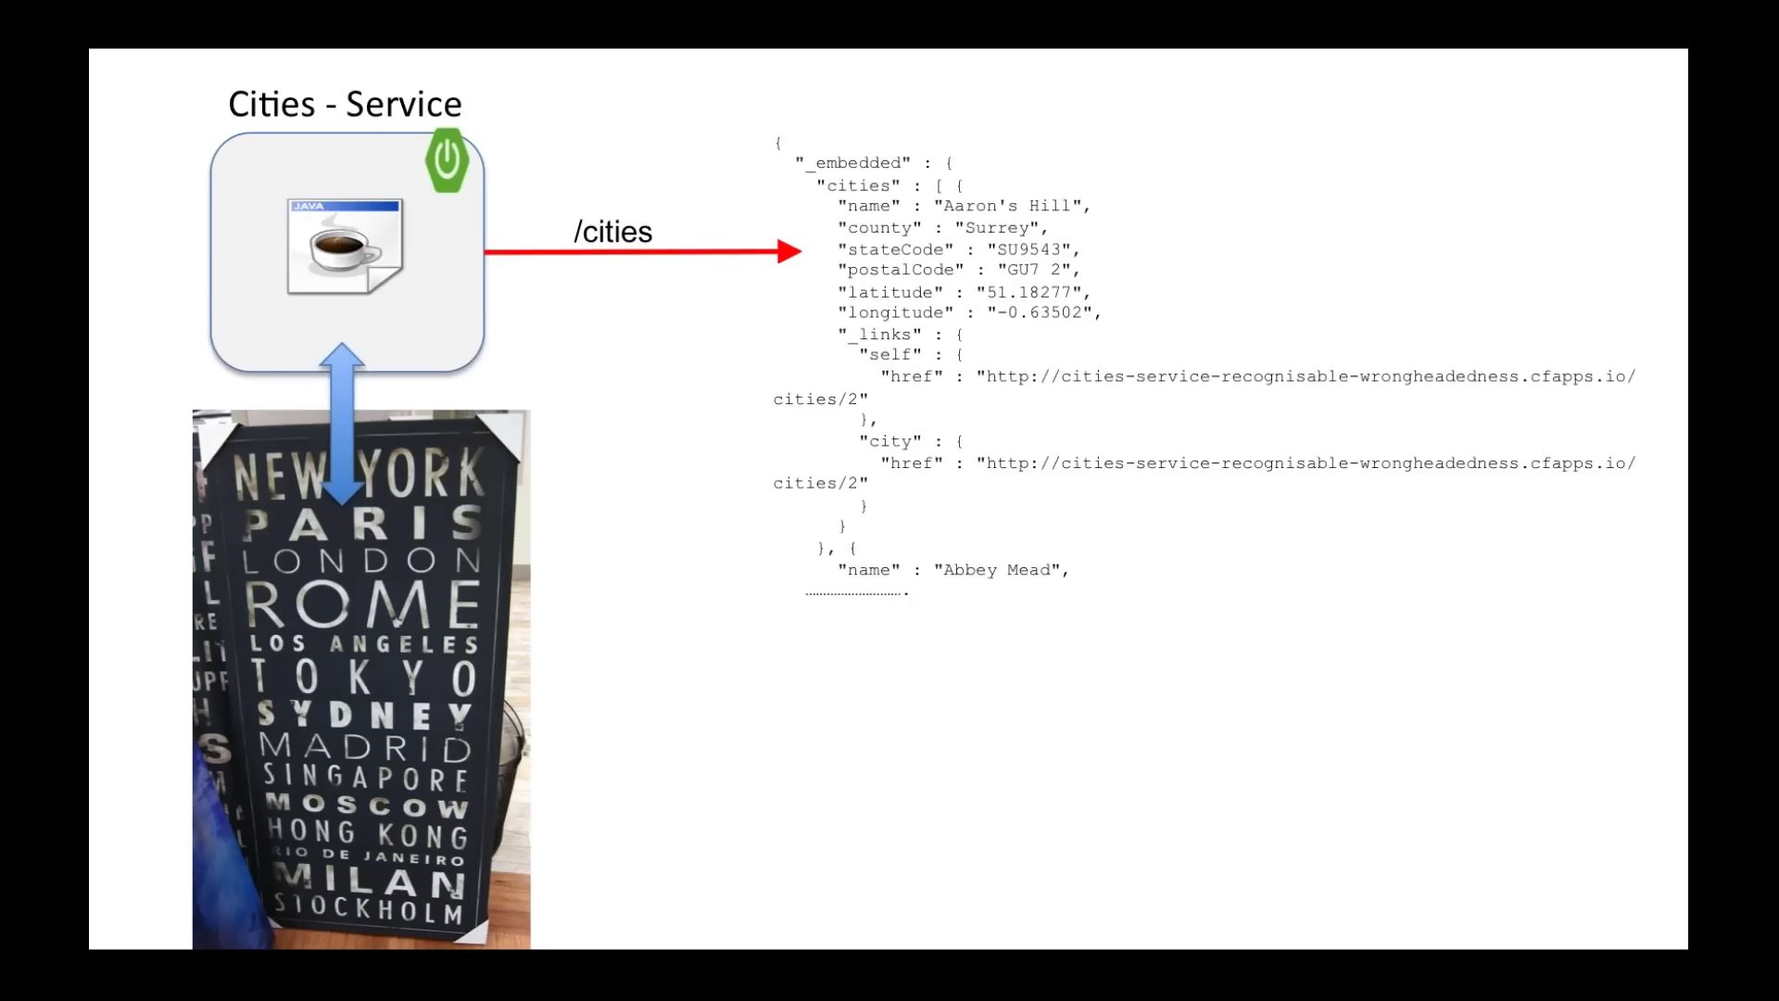
{"action": "key", "text": "Right"}
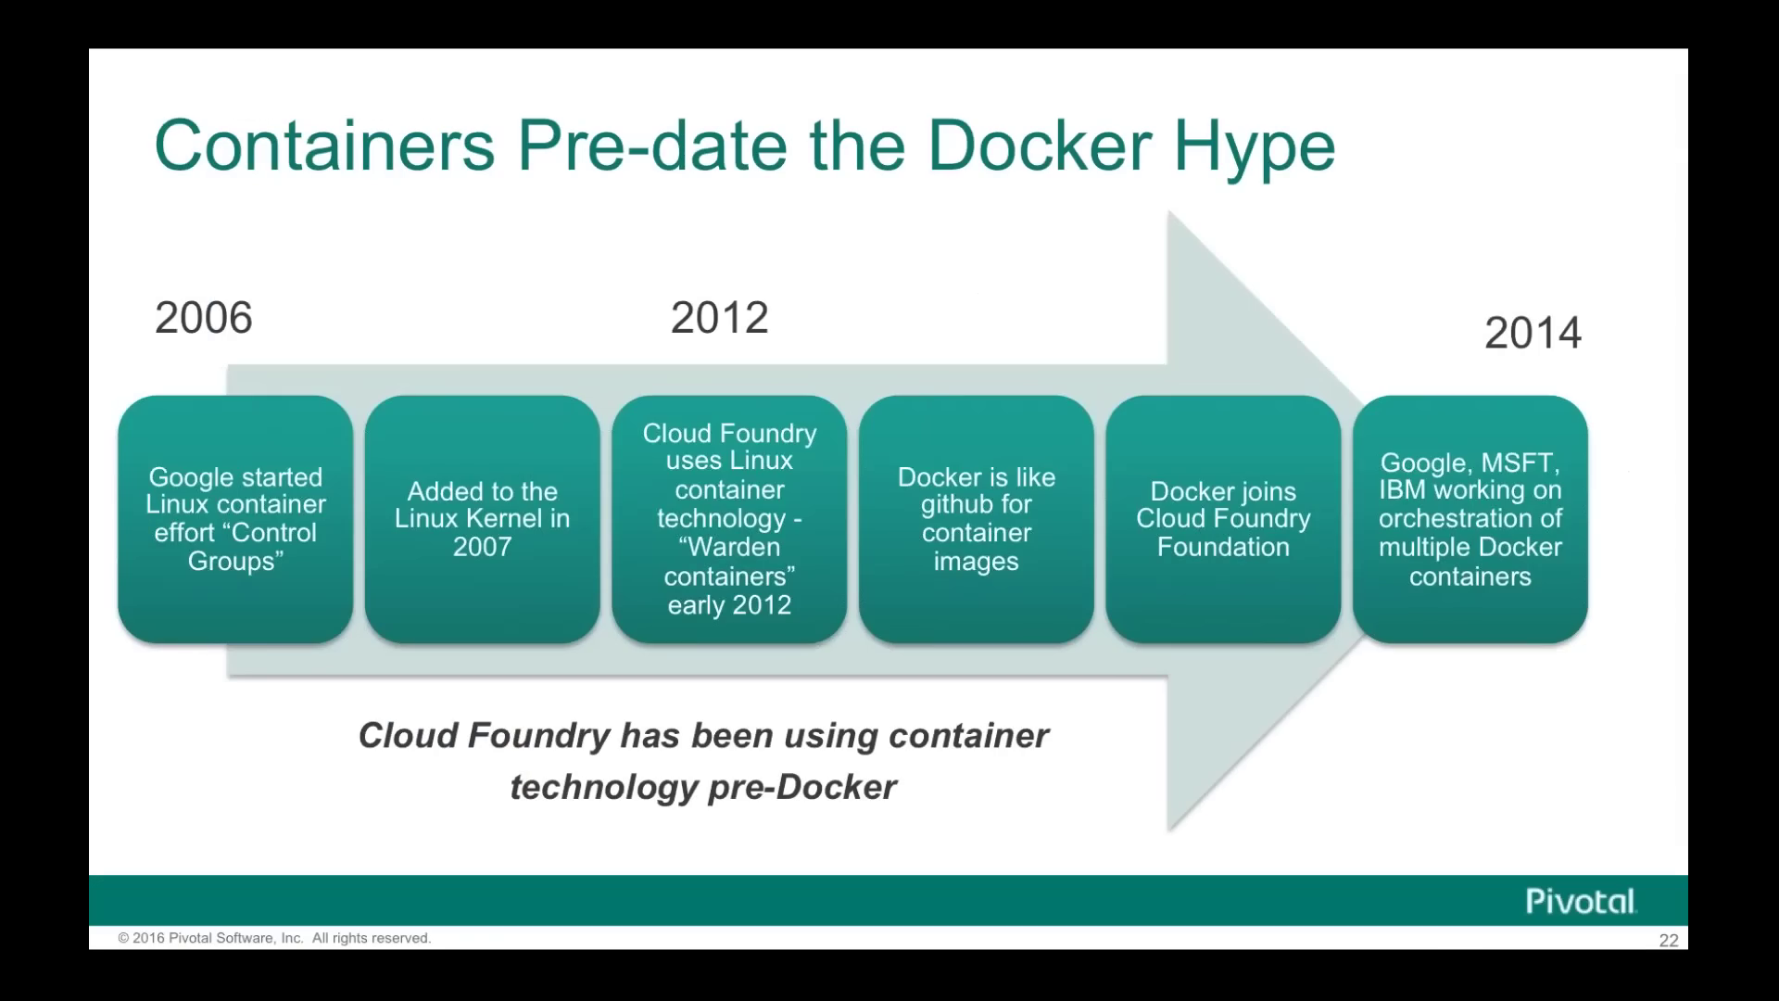
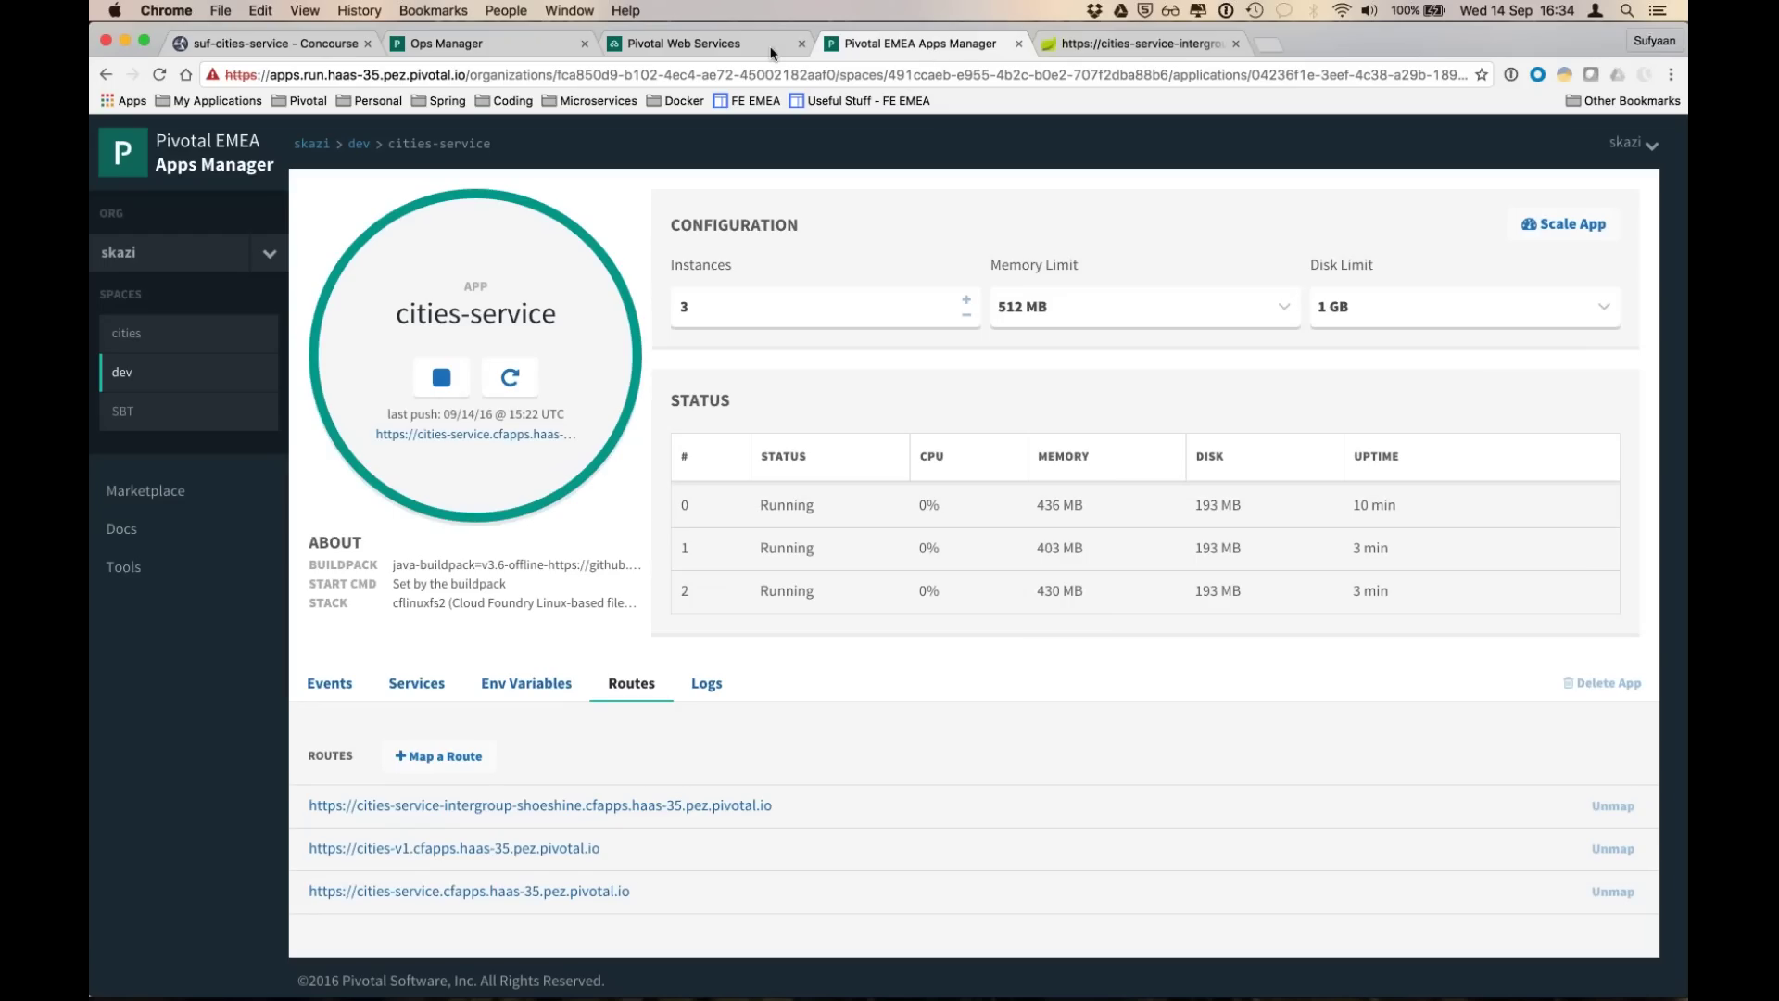
- View suf-space in Pivotal Web Services, then switch to Terminal and change to the ../spring-boot-cities-ui/ directory
{"action": "left_click", "coordinate": [740, 49]}
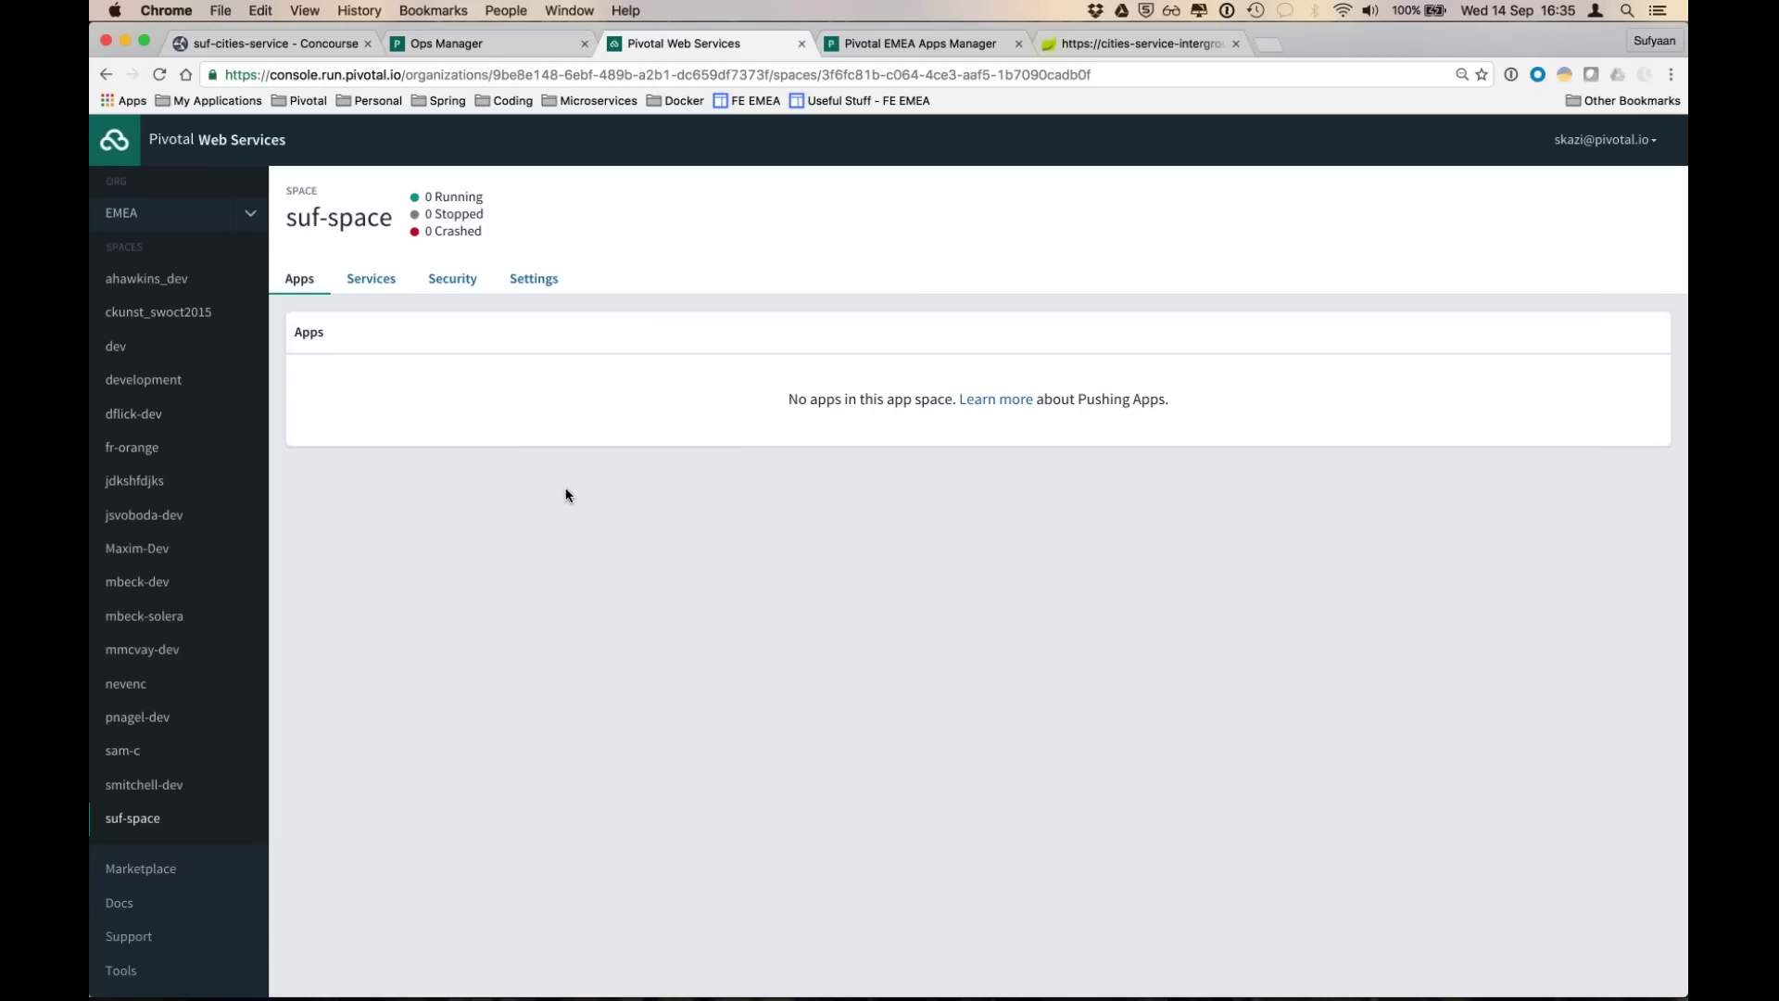
{"action": "key", "text": "super+Tab"}
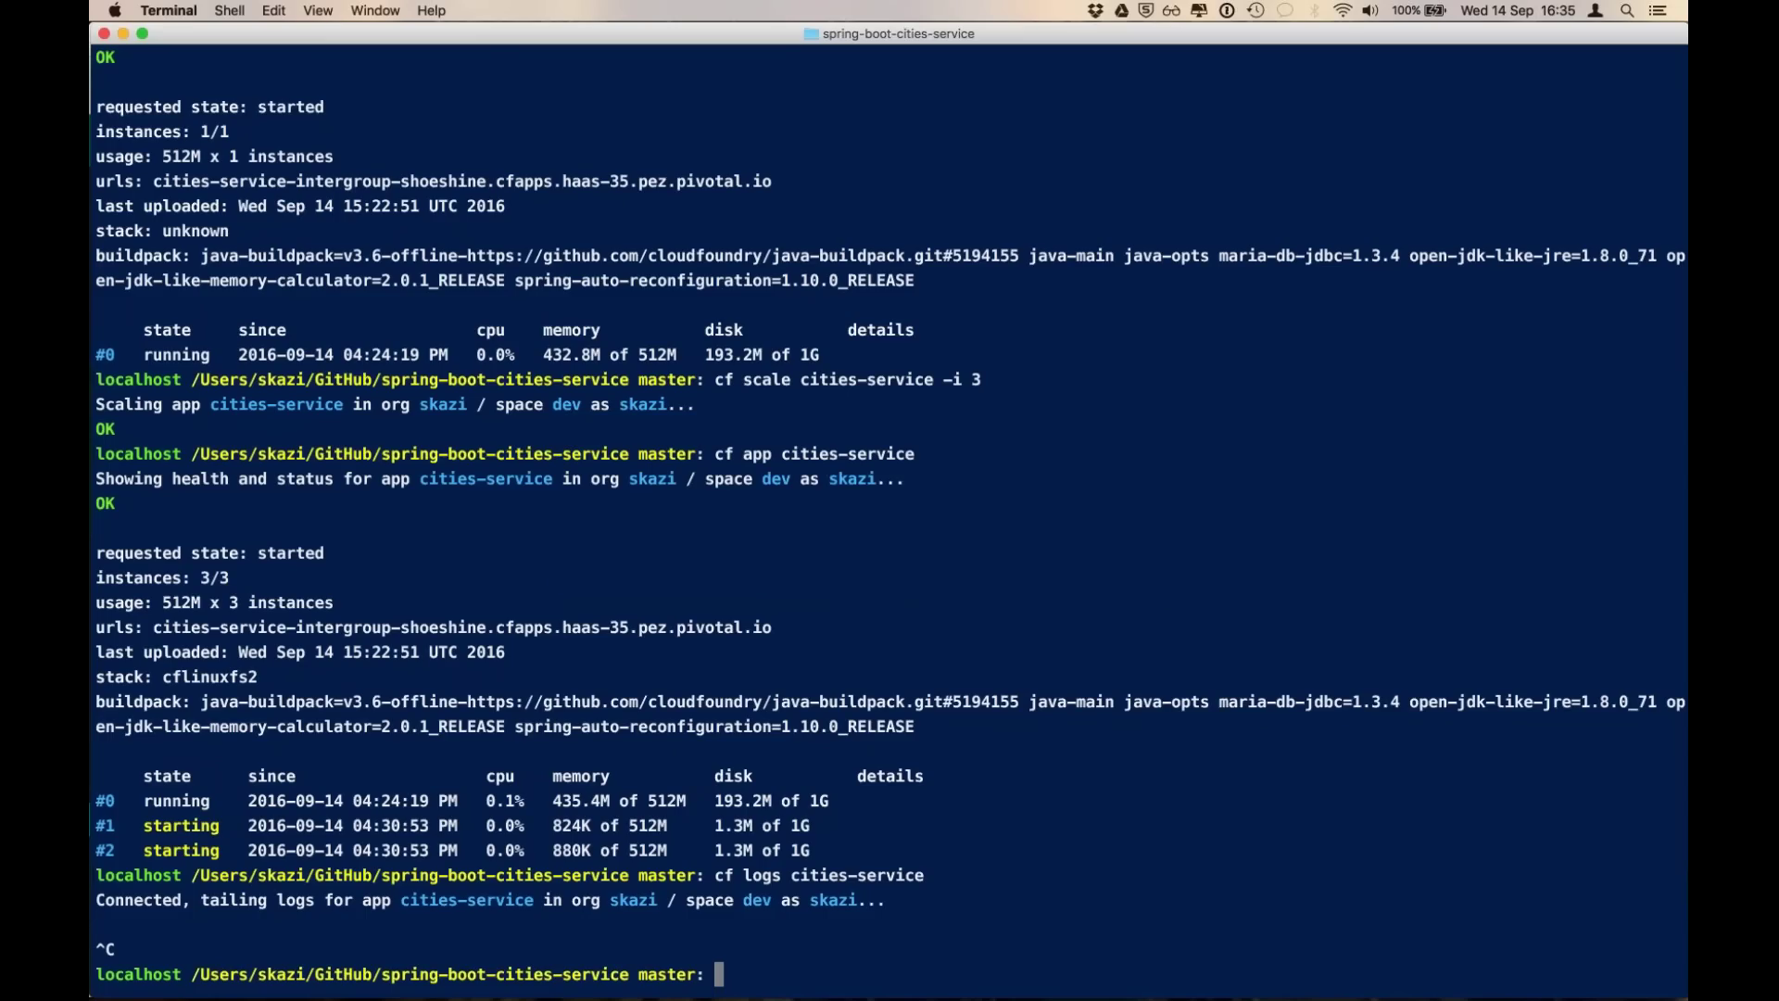
{"action": "type", "text": "cd ../spring-"}
{"action": "key", "text": "Tab"}
{"action": "type", "text": "u"}
{"action": "key", "text": "Tab"}
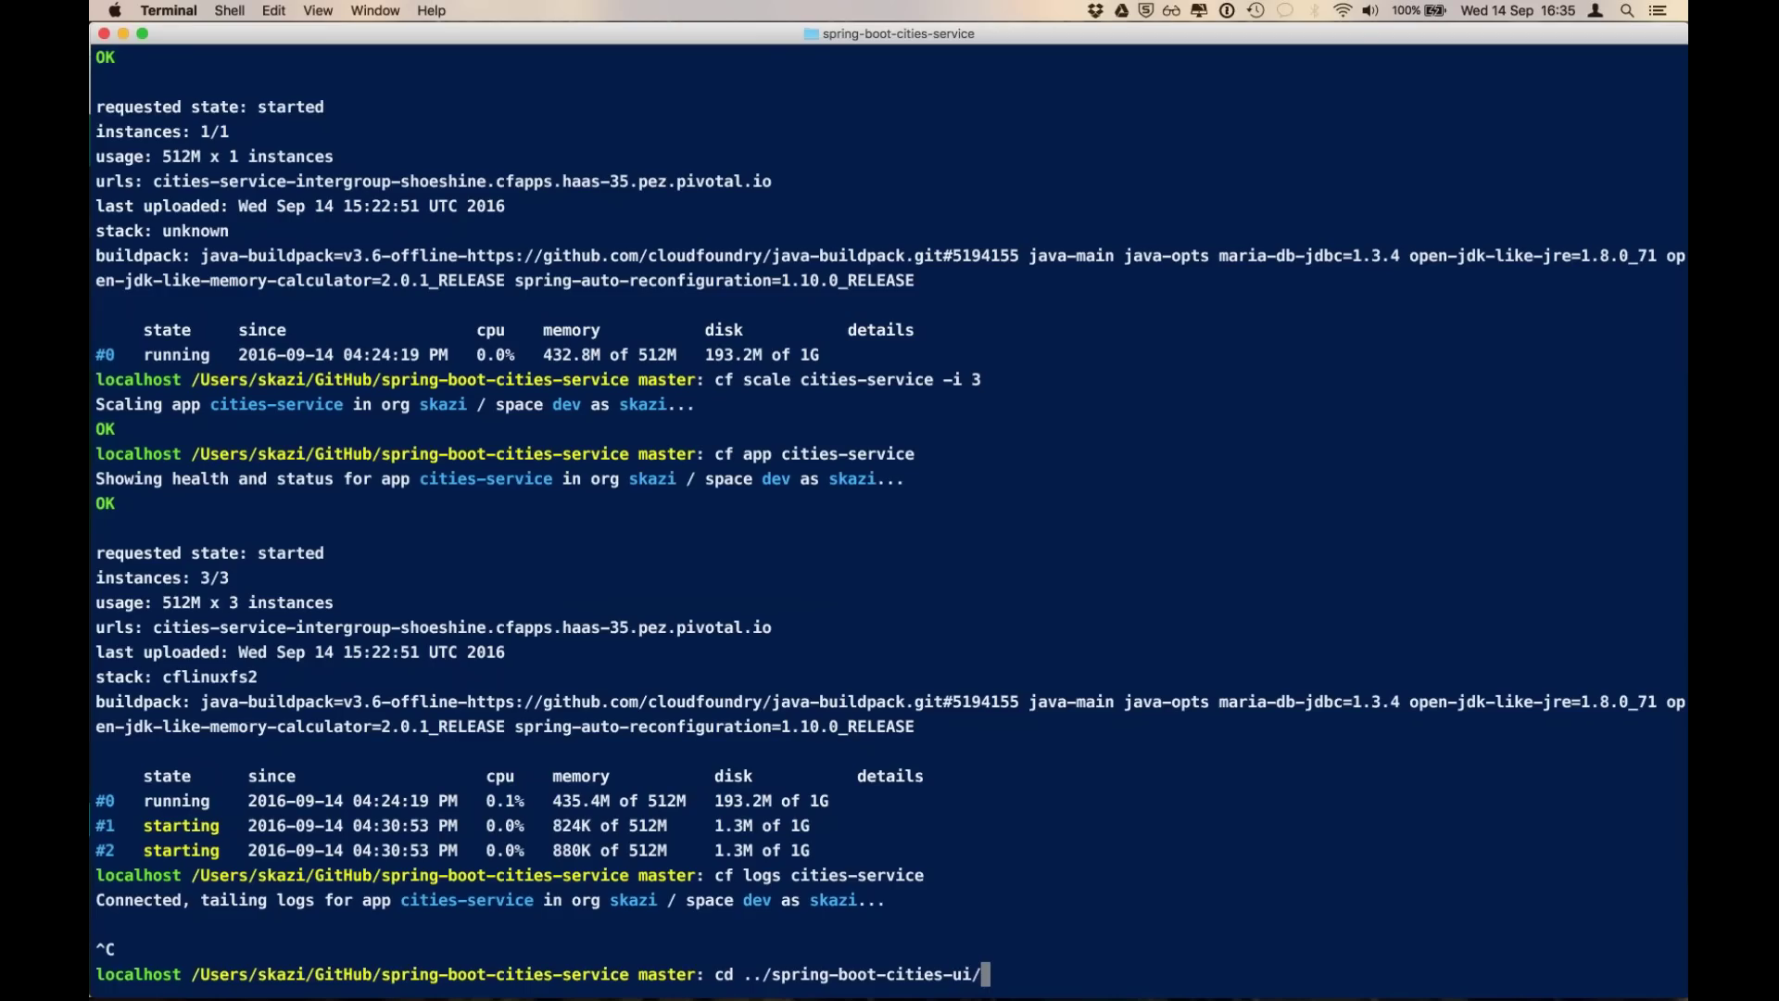
{"action": "key", "text": "Return"}
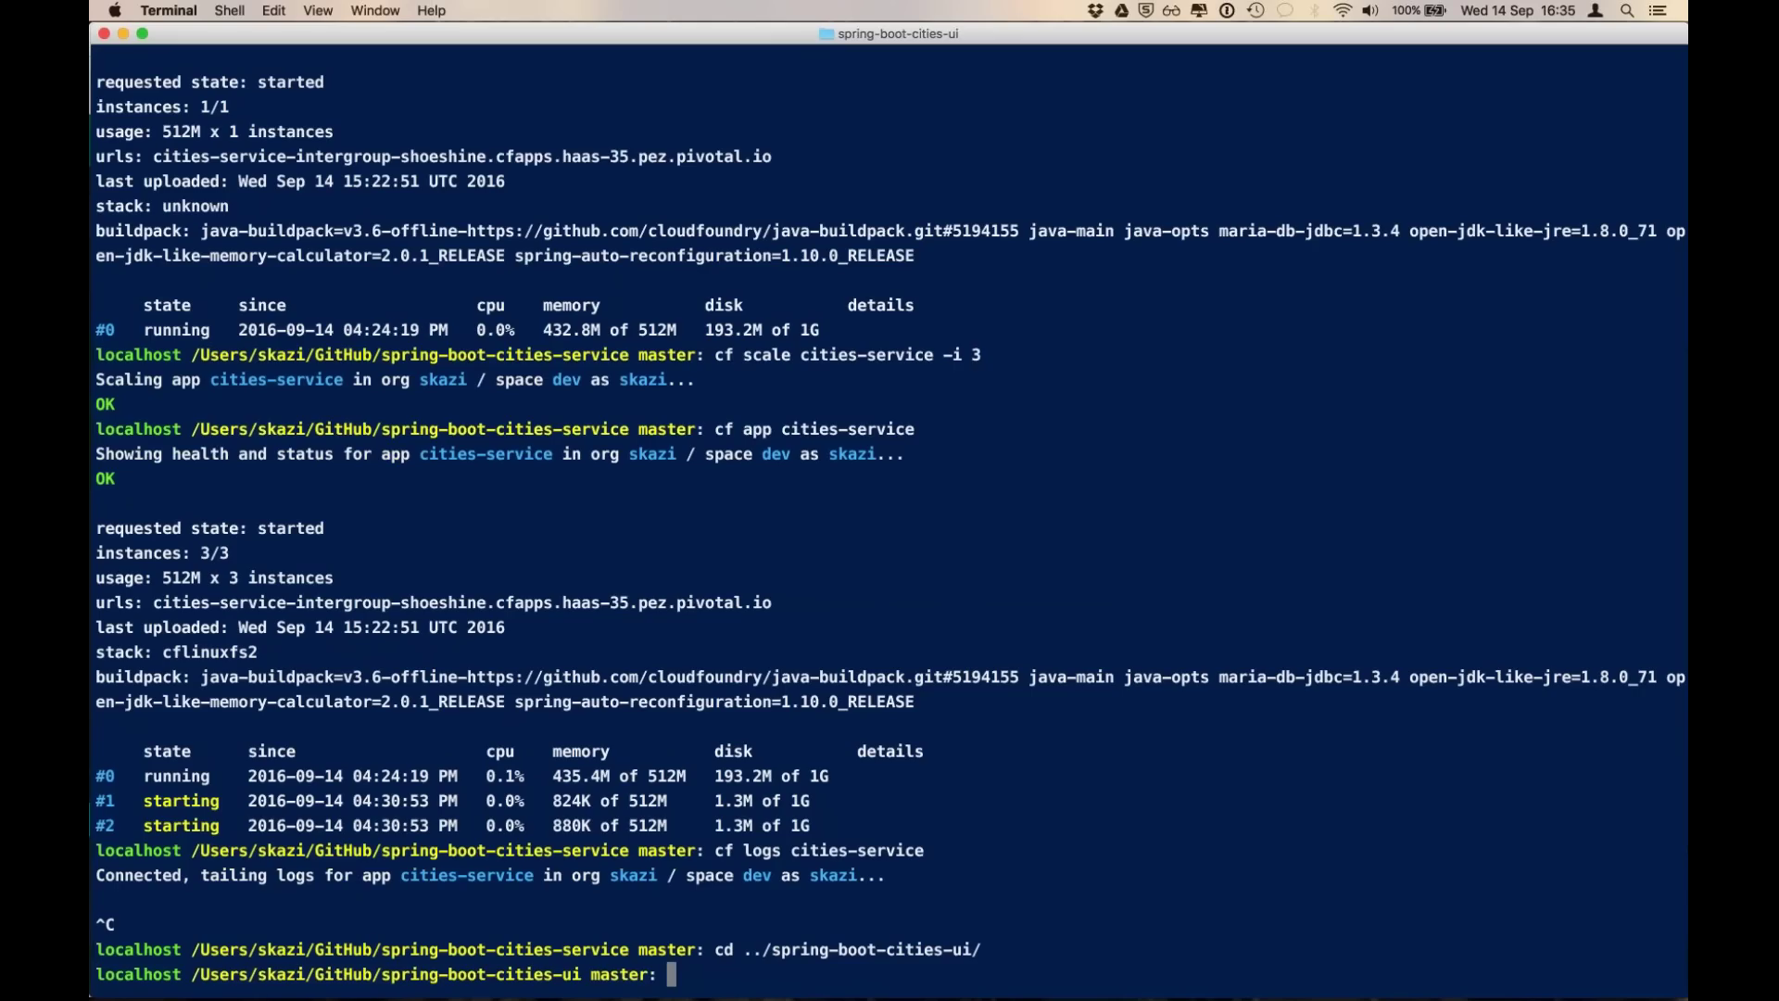
- Target Pivotal Web Services with the pcf_pws command and list the files of the spring-boot-cities-ui project
{"action": "type", "text": "pcf_pws"}
{"action": "key", "text": "Return"}
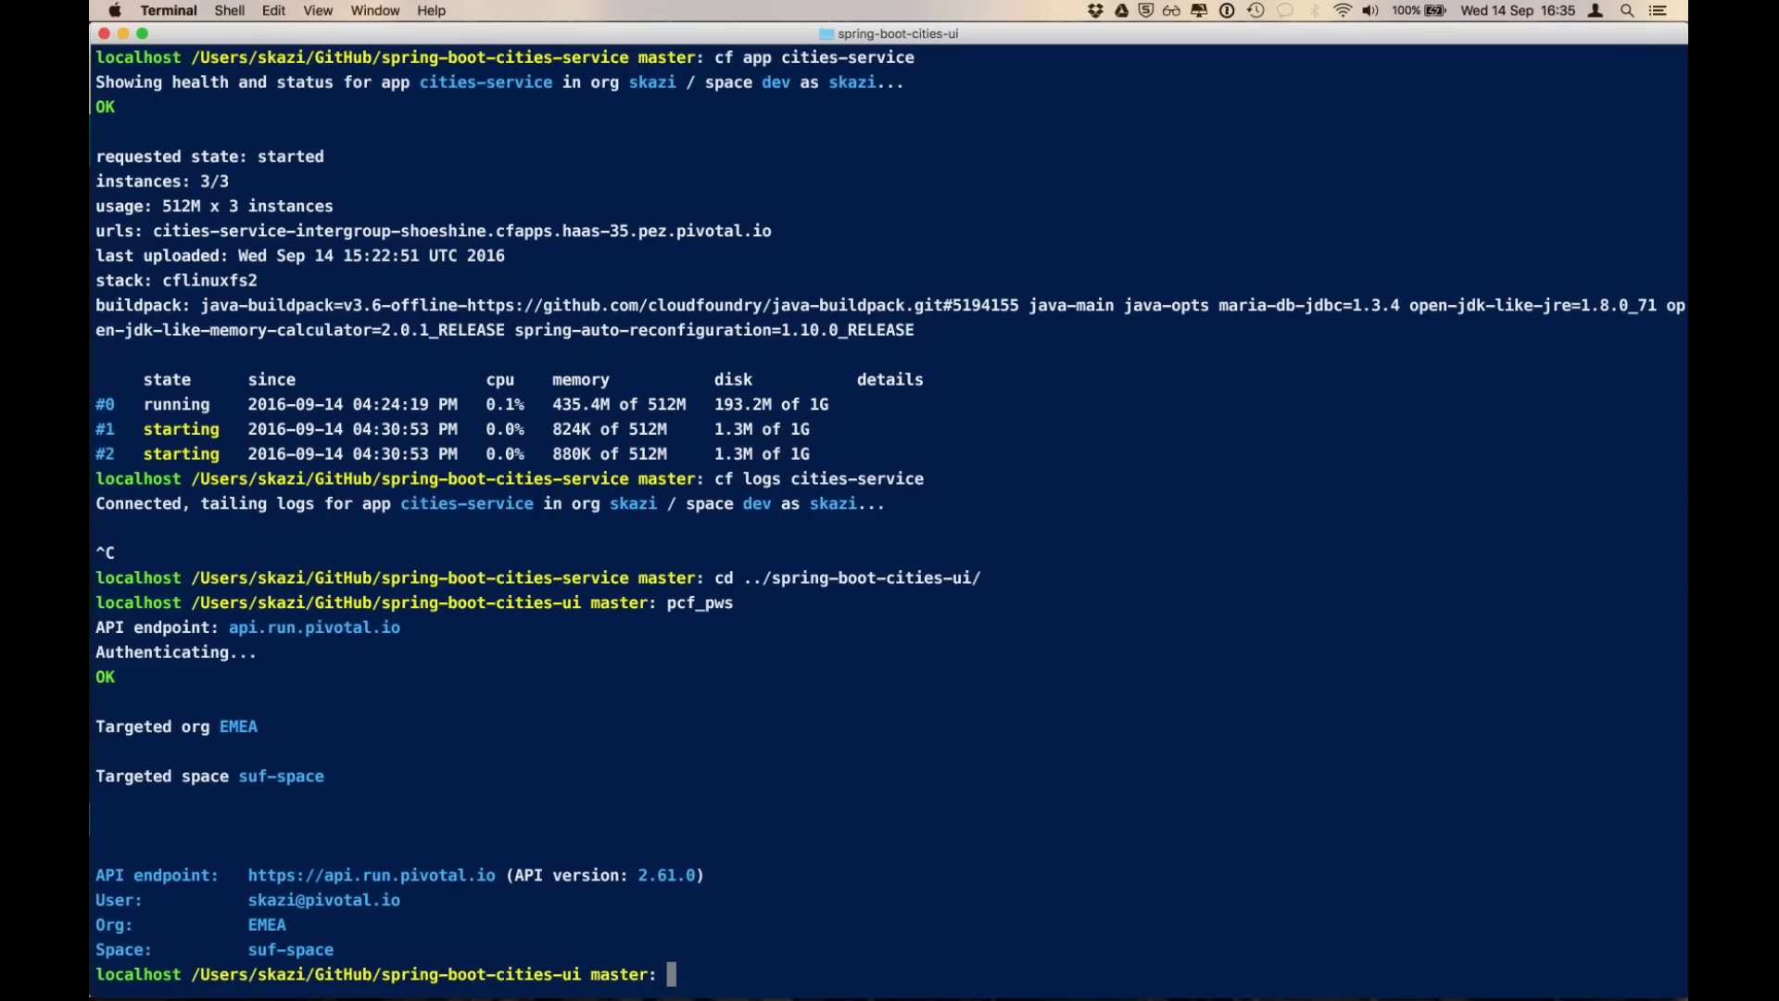
{"action": "type", "text": "more"}
{"action": "key", "text": "BackSpace"}
{"action": "key", "text": "BackSpace"}
{"action": "key", "text": "BackSpace"}
{"action": "key", "text": "BackSpace"}
{"action": "type", "text": "ls"}
{"action": "key", "text": "Return"}
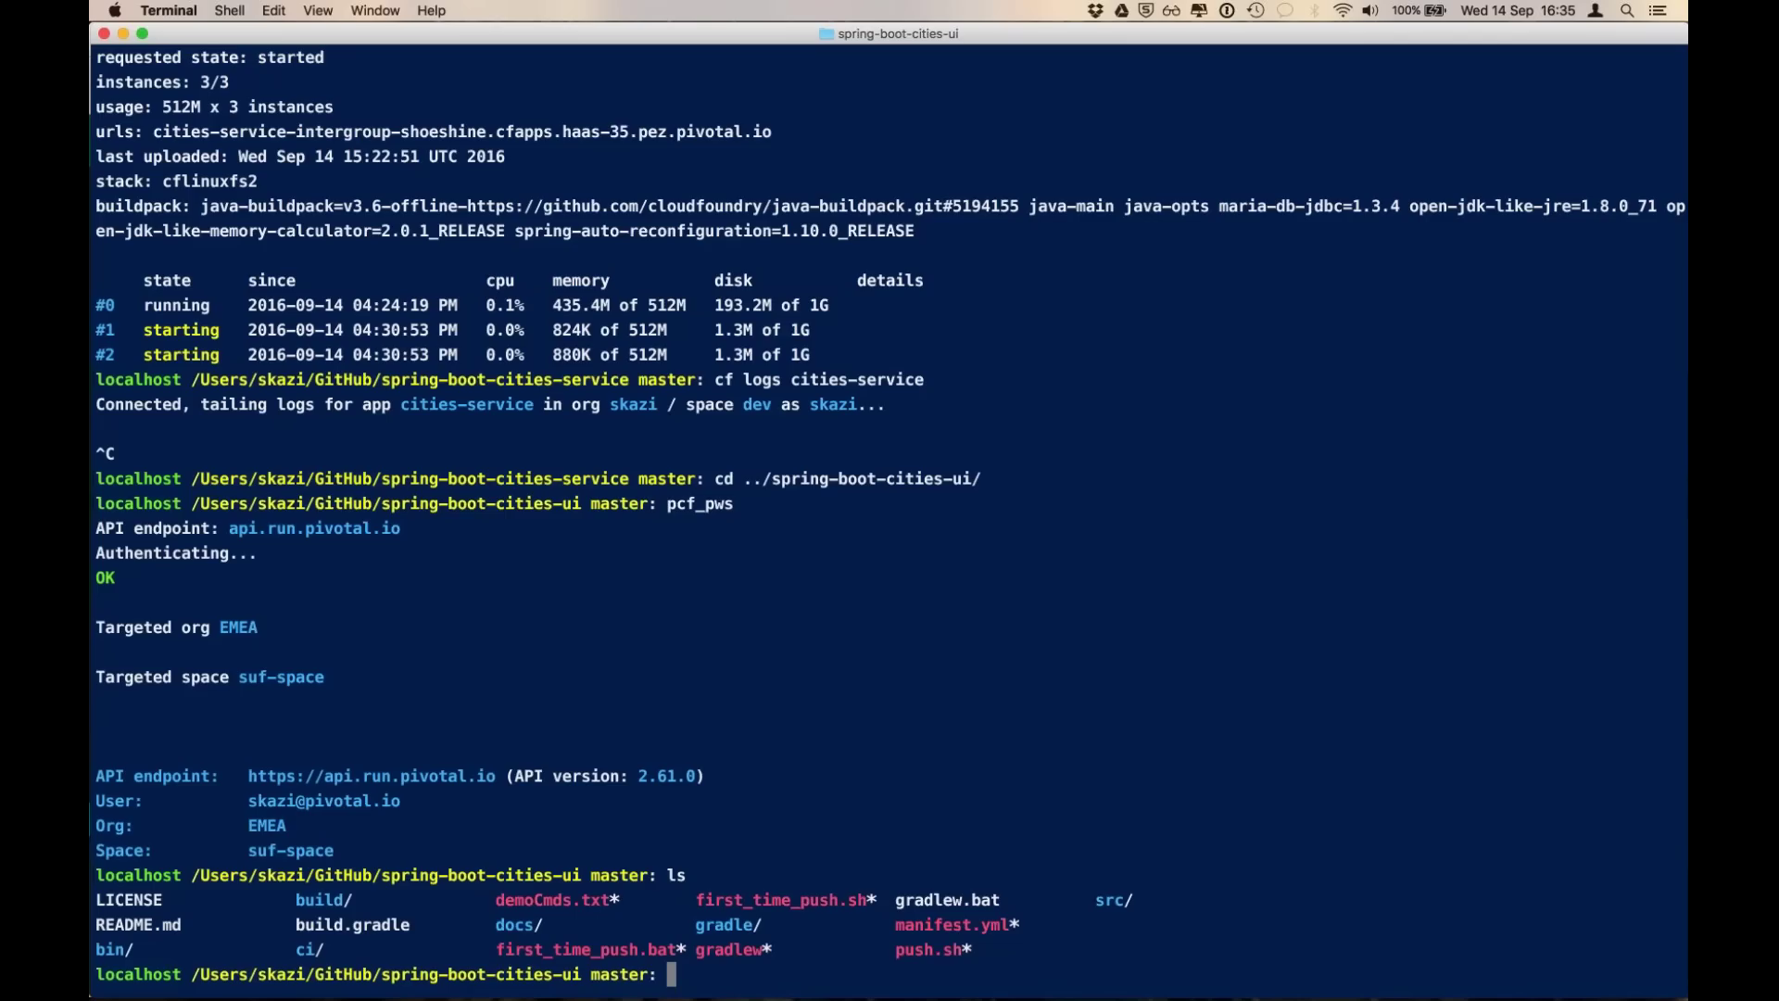
- Open first_time_push.sh in the vi editor
{"action": "type", "text": "vi fir"}
{"action": "key", "text": "Tab"}
{"action": "type", "text": "s"}
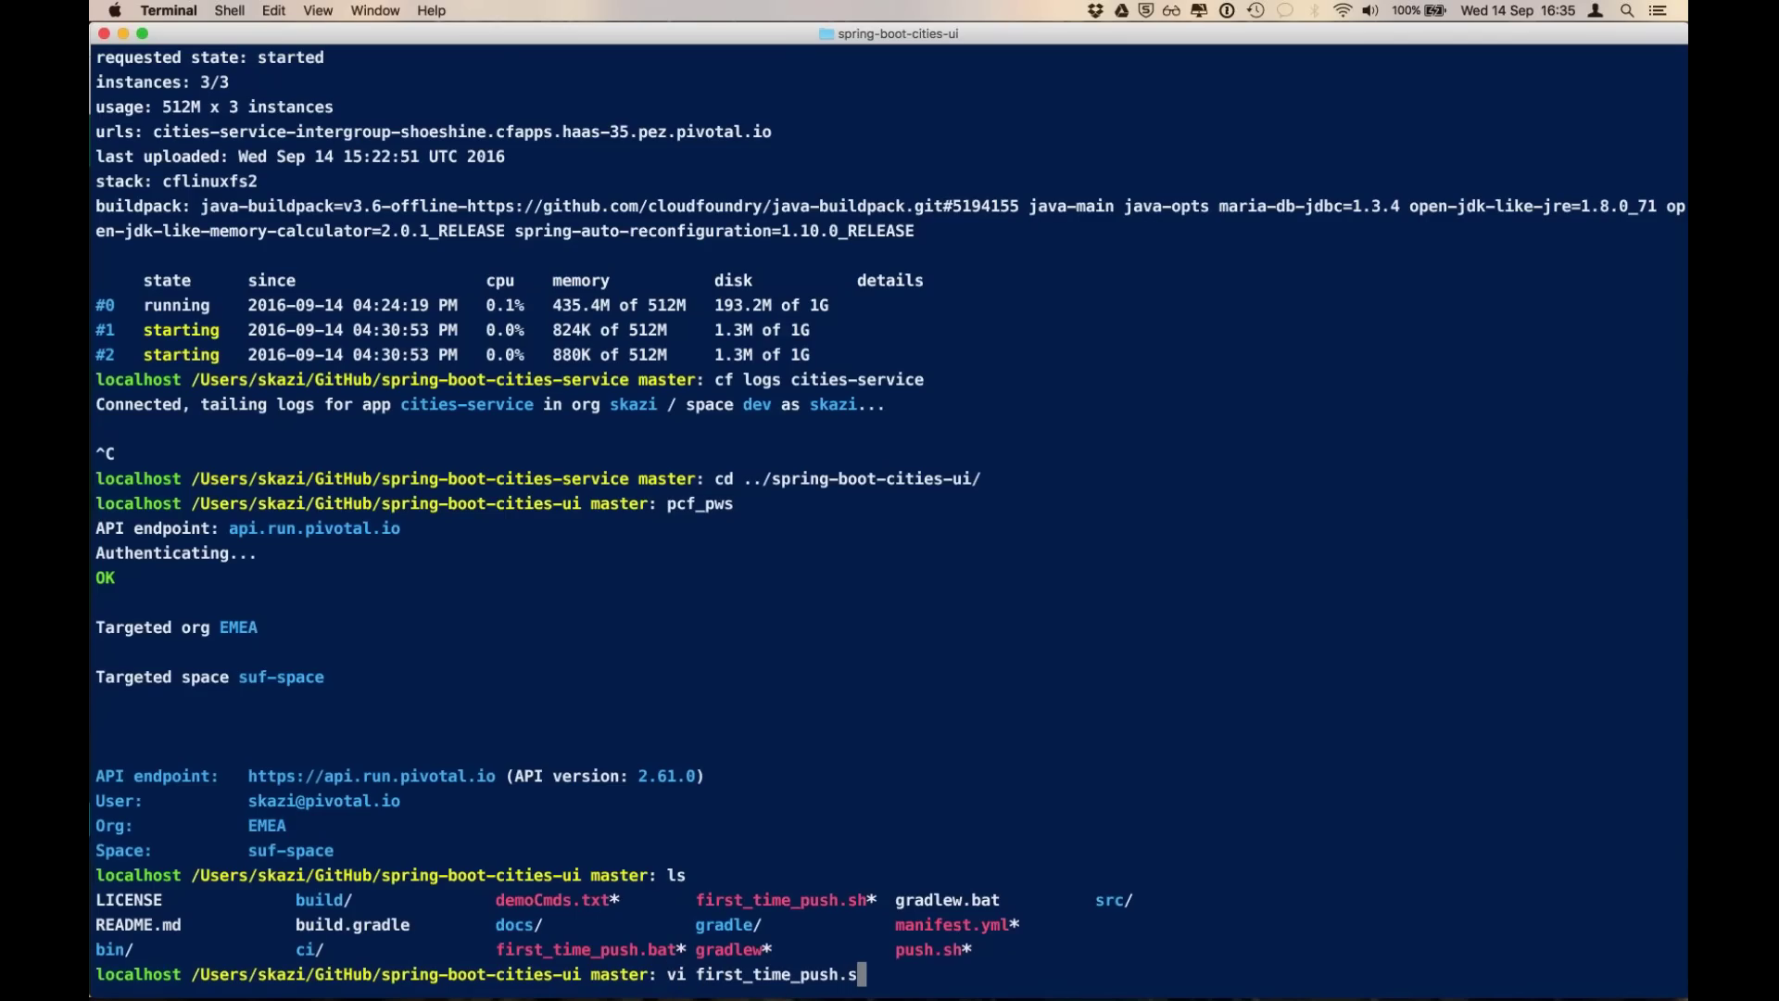
{"action": "key", "text": "Tab"}
{"action": "key", "text": "Return"}
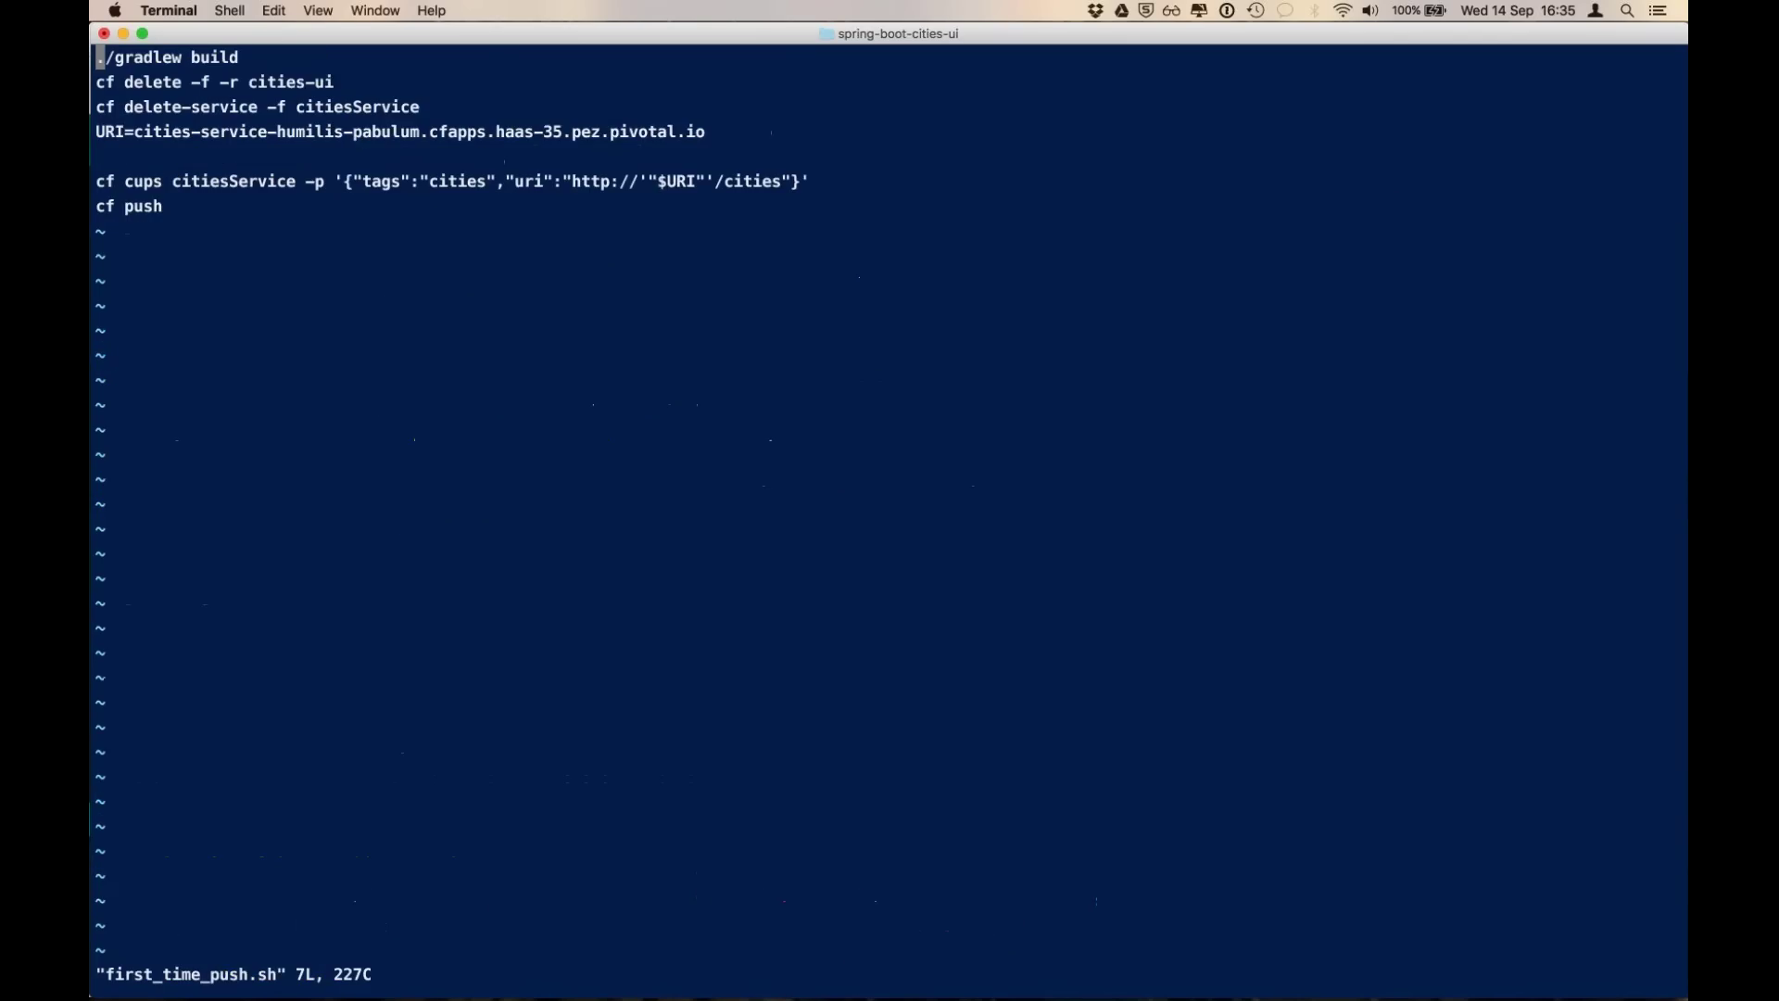
- Clear the value after "URI=" in first_time_push.sh and enter insert mode at the end of that line
{"action": "key", "text": "Down"}
{"action": "key", "text": "Down"}
{"action": "key", "text": "Down"}
{"action": "key", "text": "Right"}
{"action": "key", "text": "Right"}
{"action": "key", "text": "Right"}
{"action": "key", "text": "Right"}
{"action": "key", "text": "shift+d"}
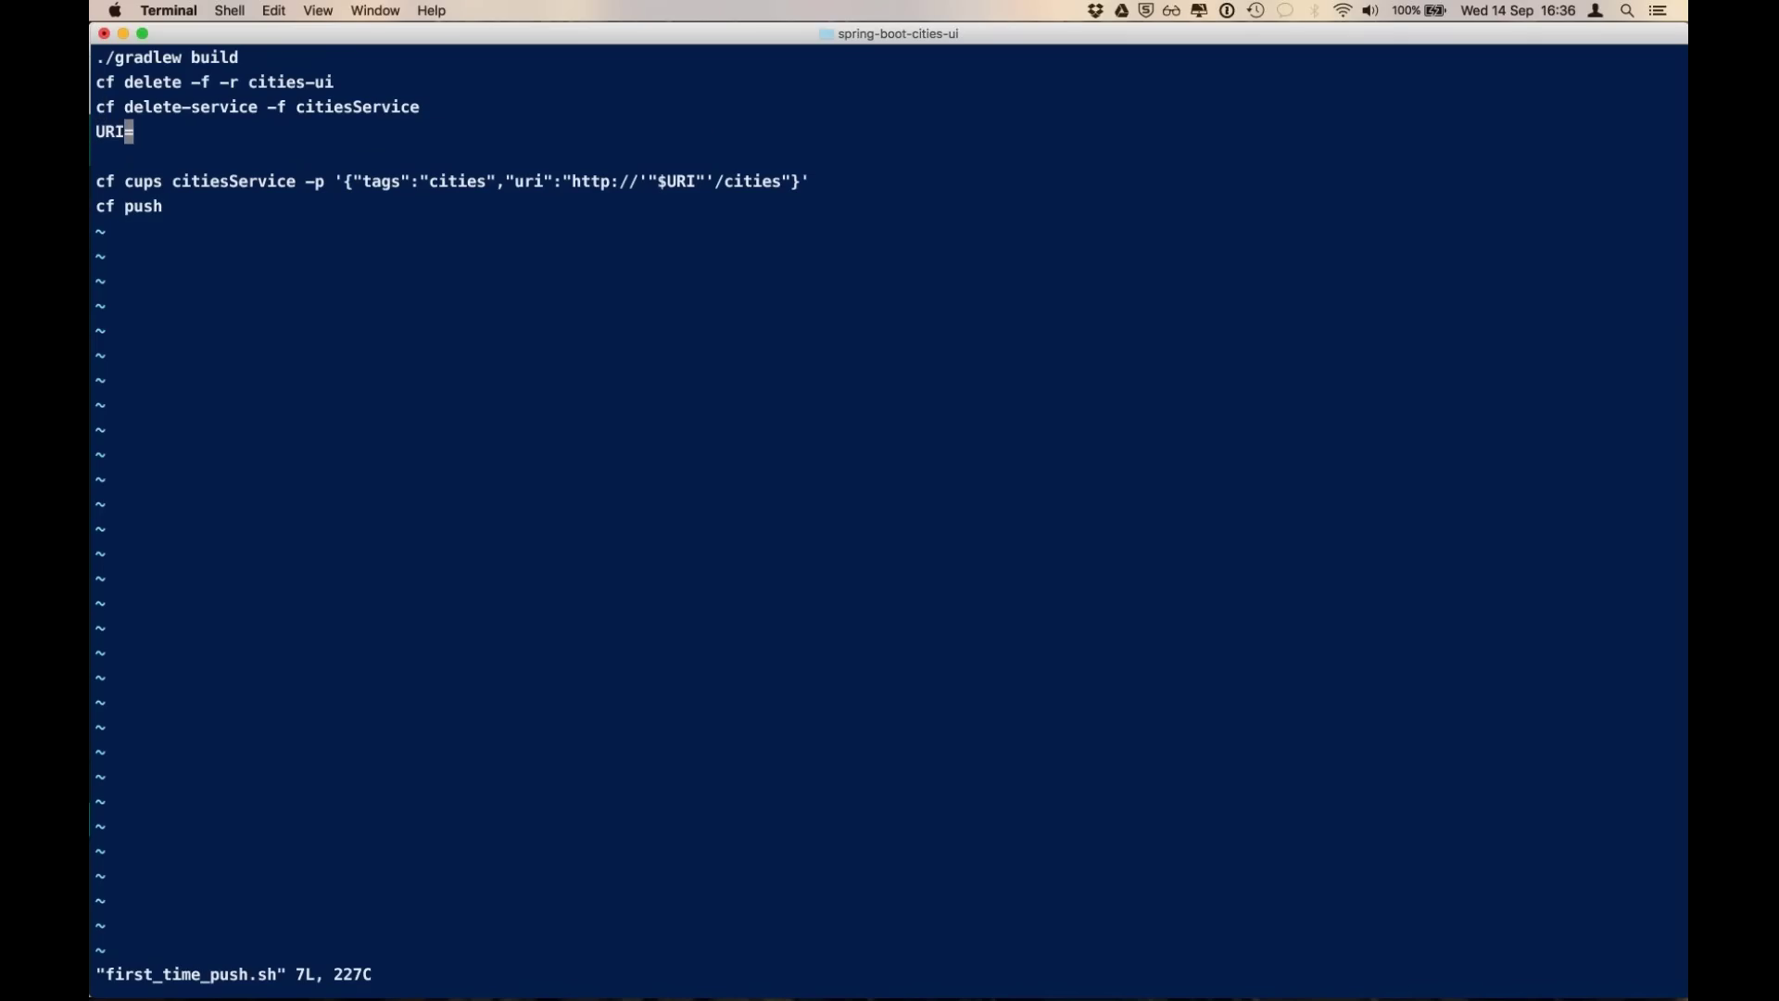
{"action": "key", "text": "a"}
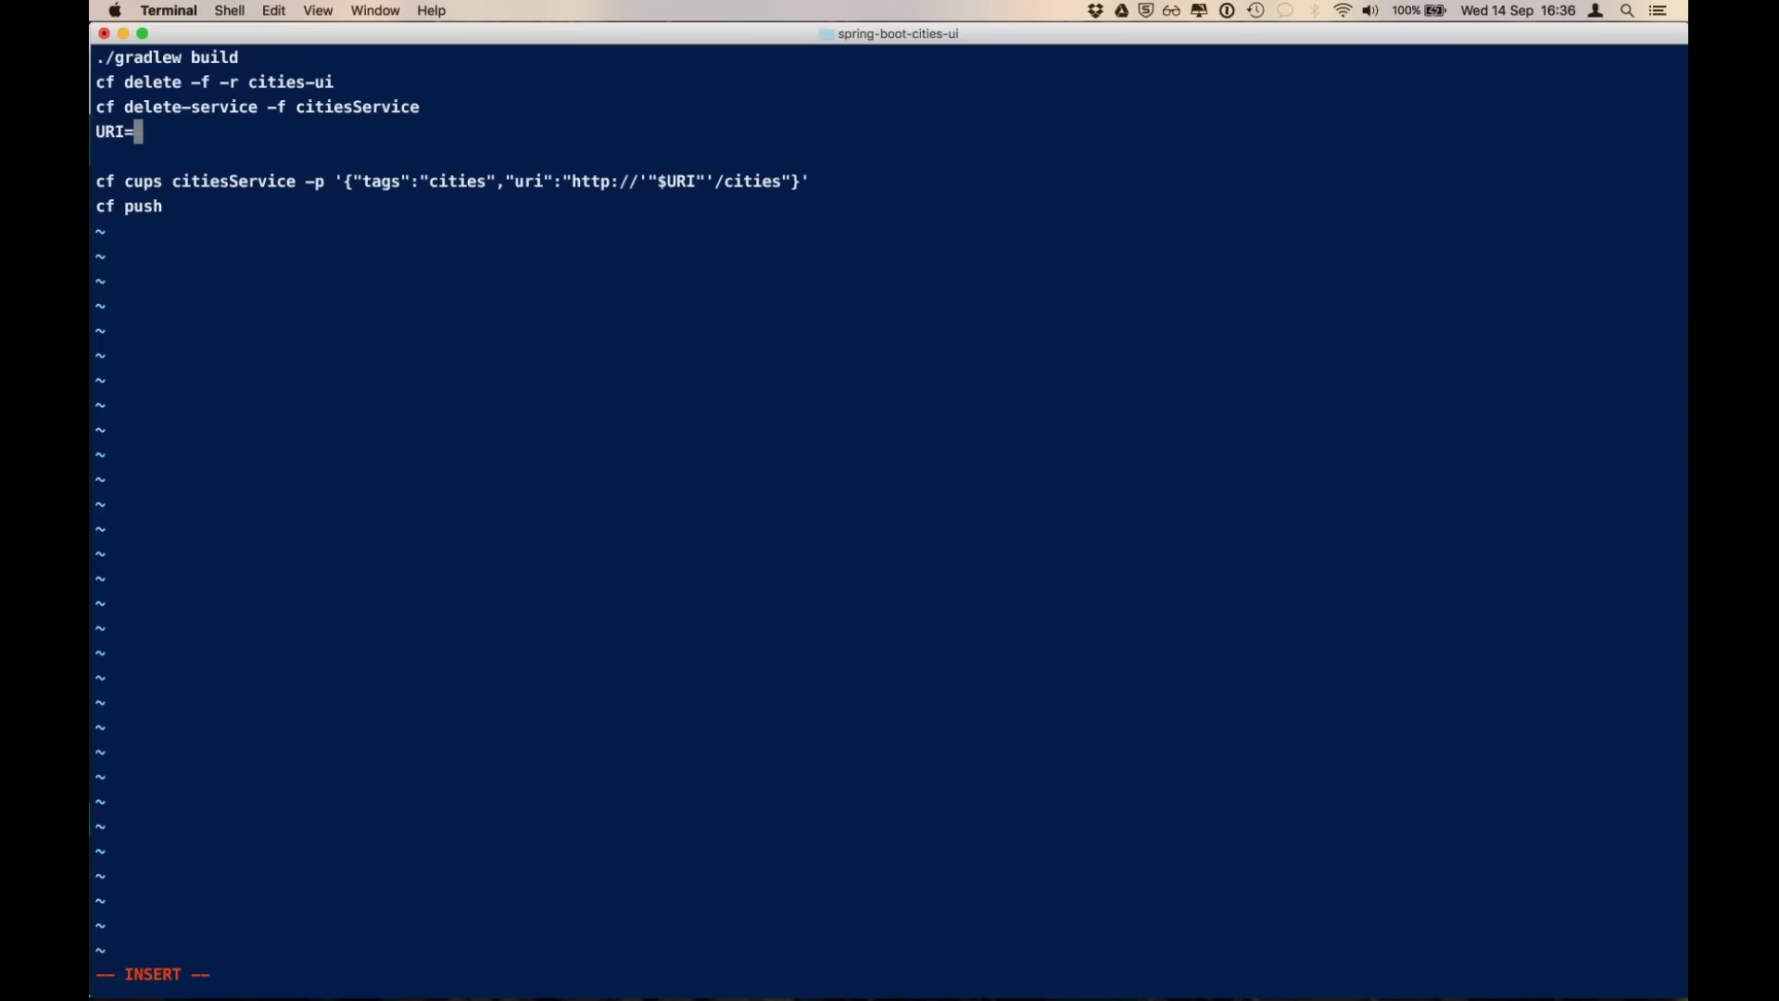
- Switch to Chrome and copy only the host name cities-service-intergroup-shoeshine.cfapps.haas-35.pez.pivotal.io from the cities-service URL
{"action": "key", "text": "super+Tab"}
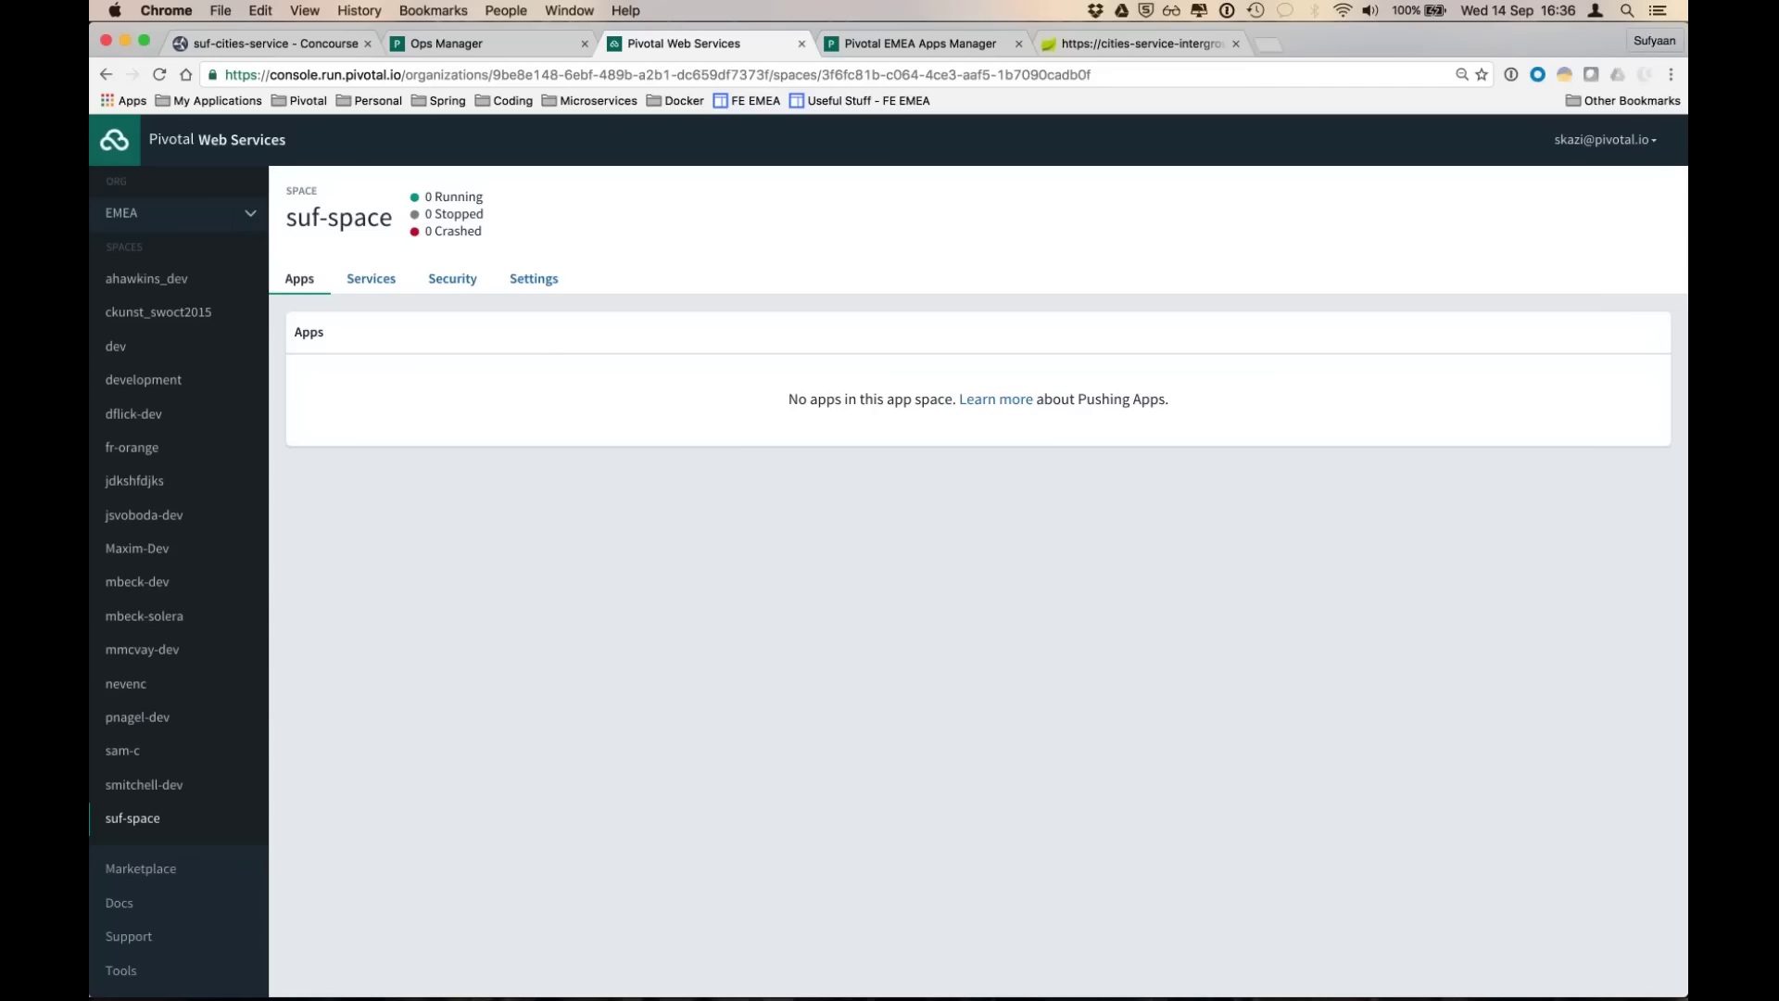
{"action": "left_click", "coordinate": [1114, 45]}
{"action": "left_click", "coordinate": [389, 78]}
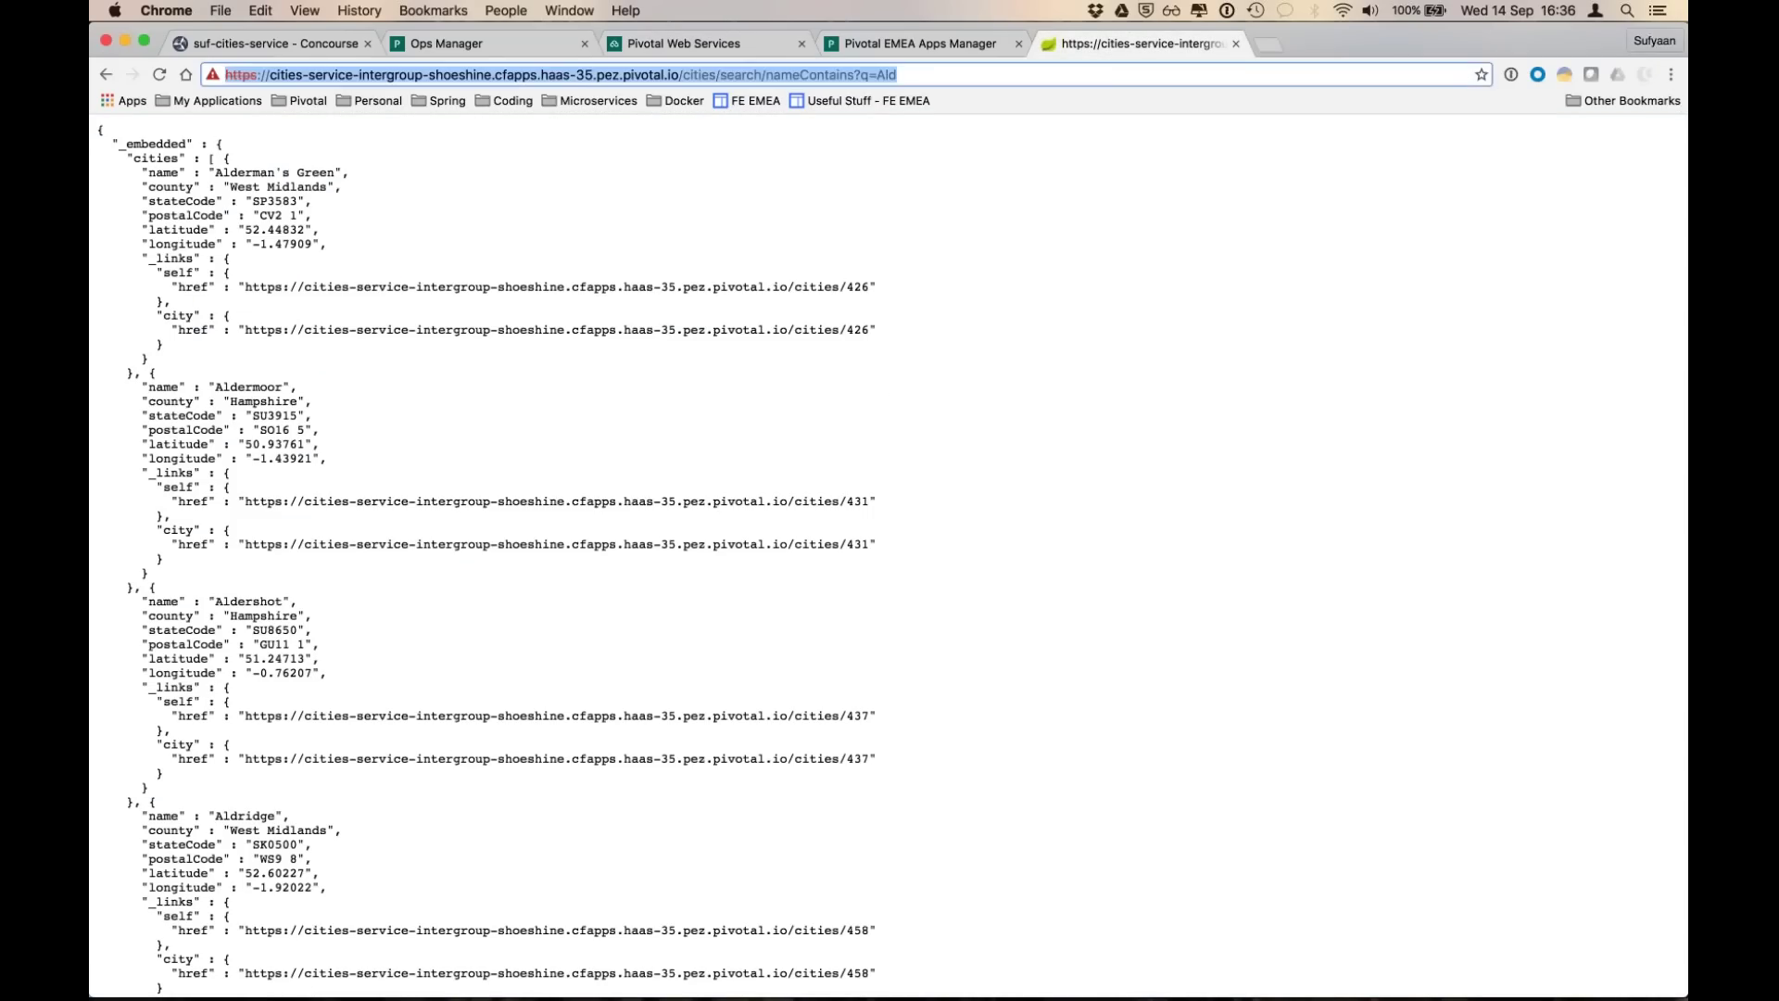
{"action": "left_click", "coordinate": [629, 75]}
{"action": "key", "text": "alt+Left"}
{"action": "key", "text": "alt+Left"}
{"action": "key", "text": "alt+Left"}
{"action": "key", "text": "alt+Left"}
{"action": "key", "text": "alt+Left"}
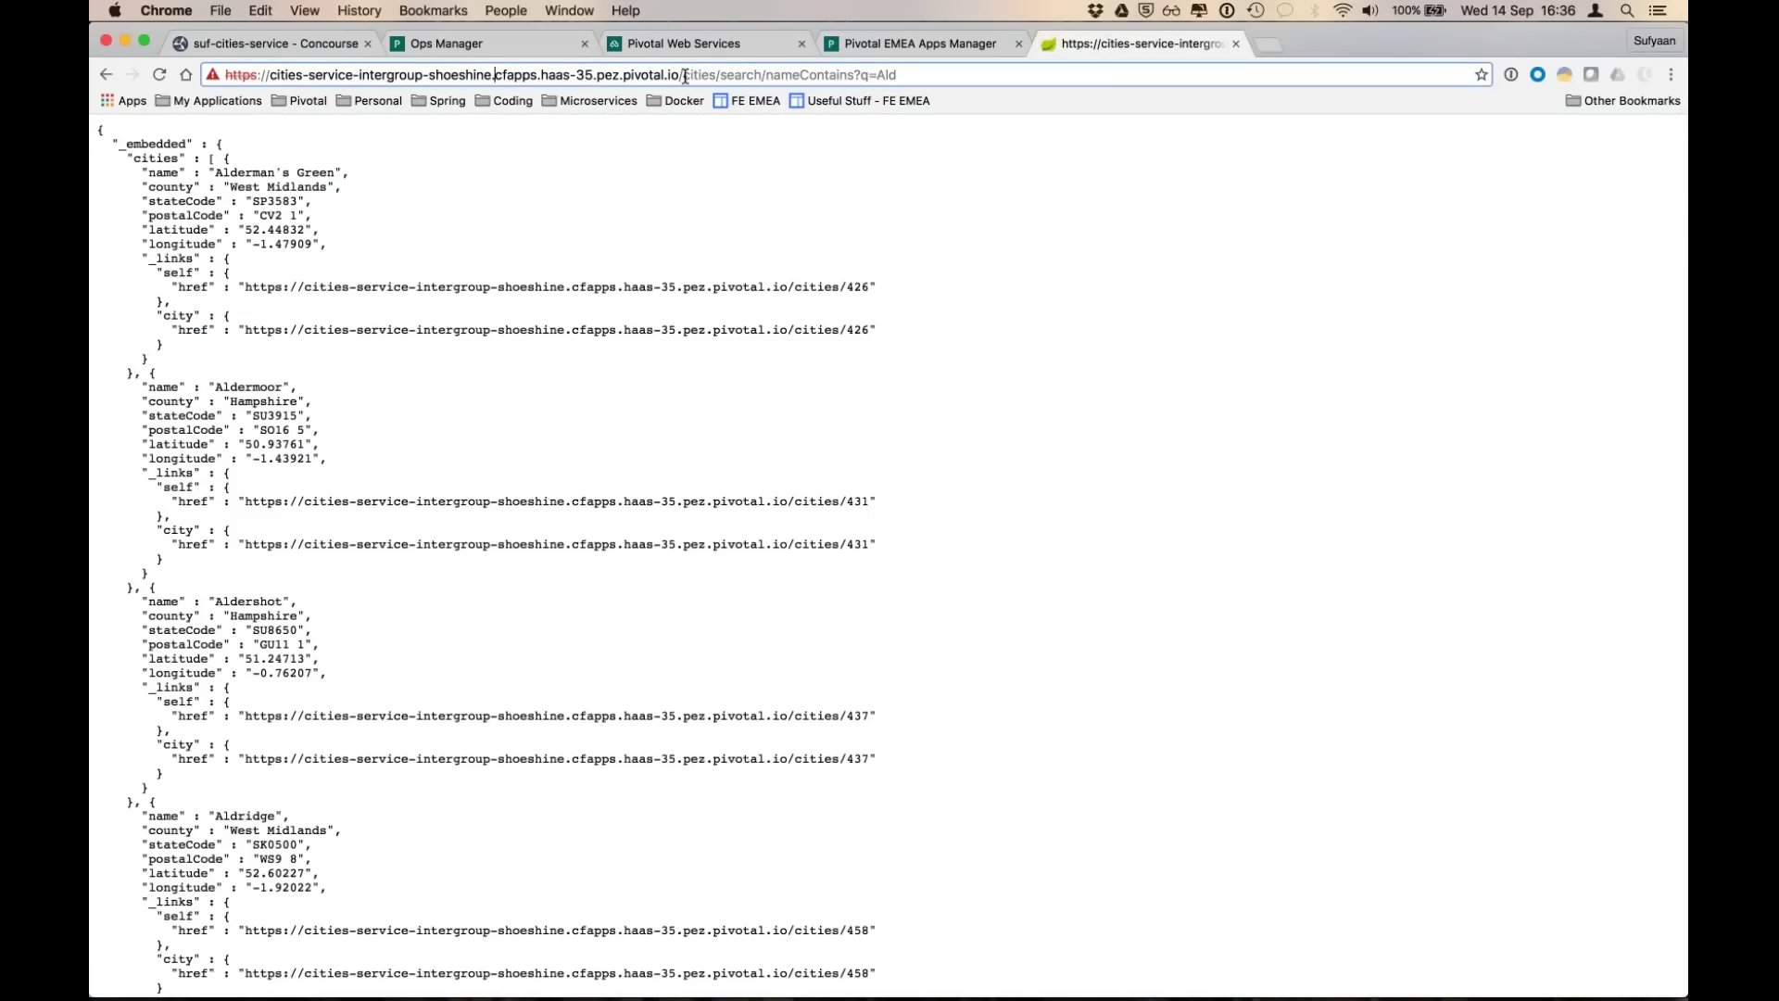
{"action": "left_click_drag", "start_coordinate": [679, 74], "coordinate": [269, 74]}
{"action": "key", "text": "super+c"}
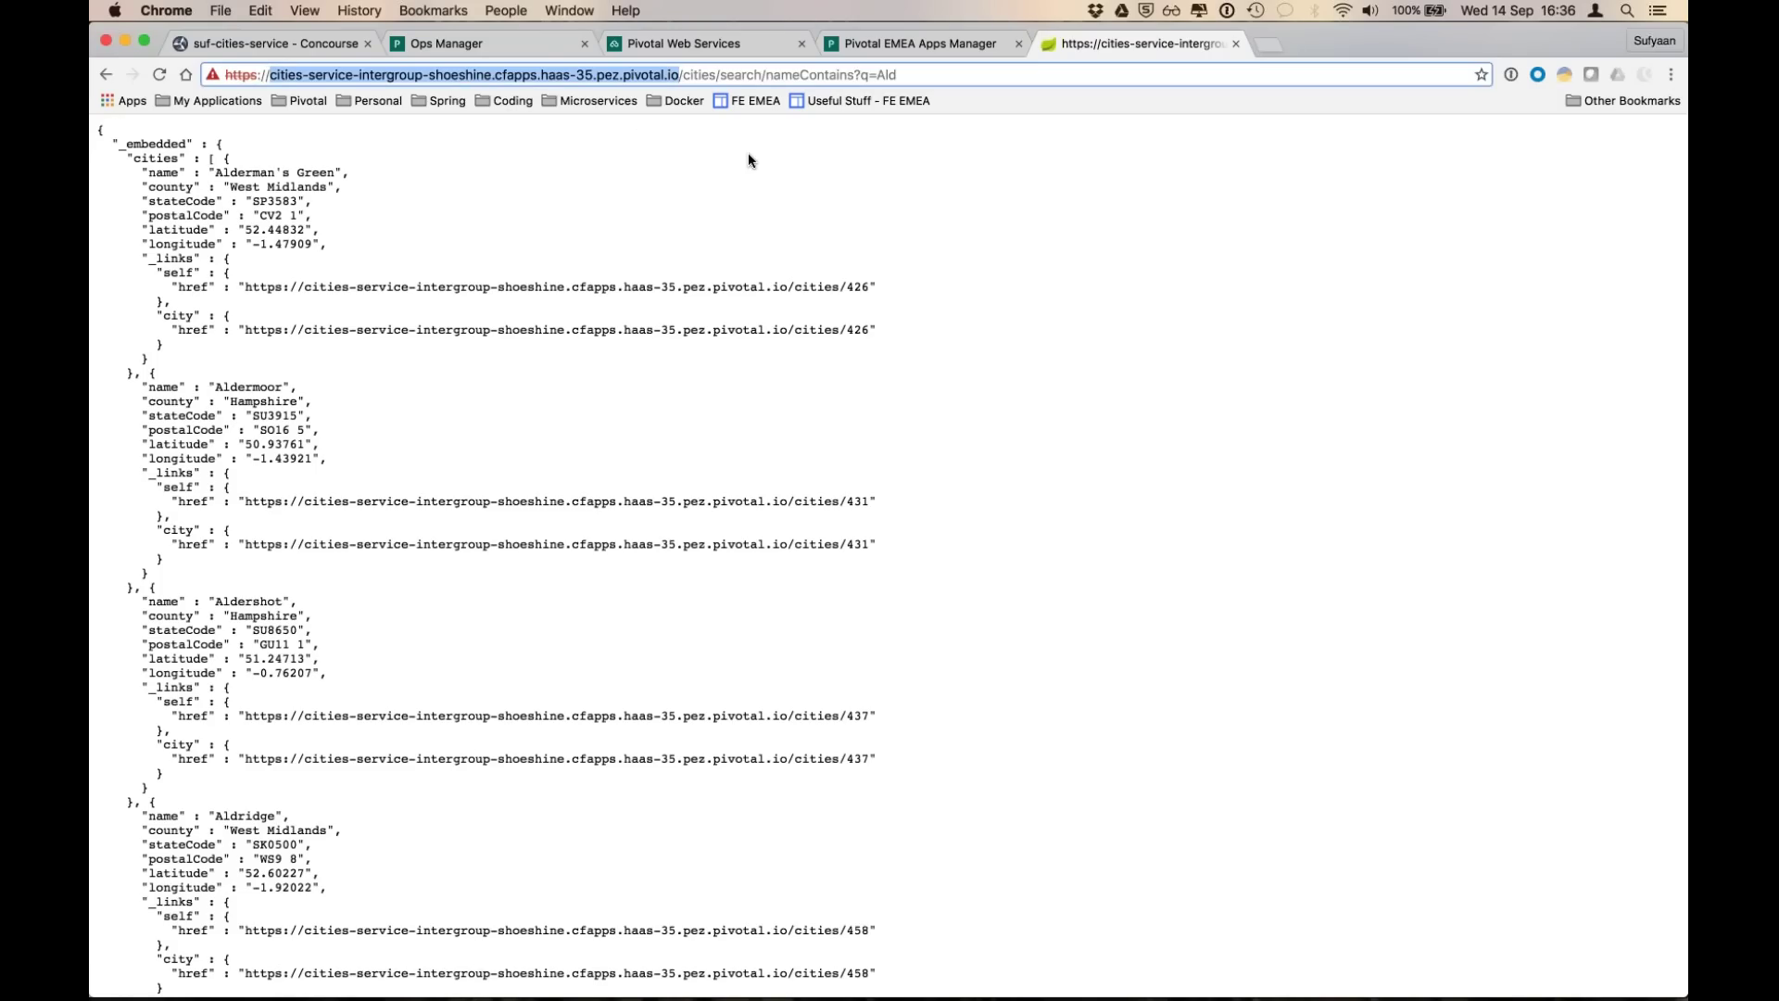
- Back in Terminal, set URI in the script to cities-service-intergroup-shoeshine.cfapps.haas-35.pez.pivotal.io
{"action": "key", "text": "super+Tab"}
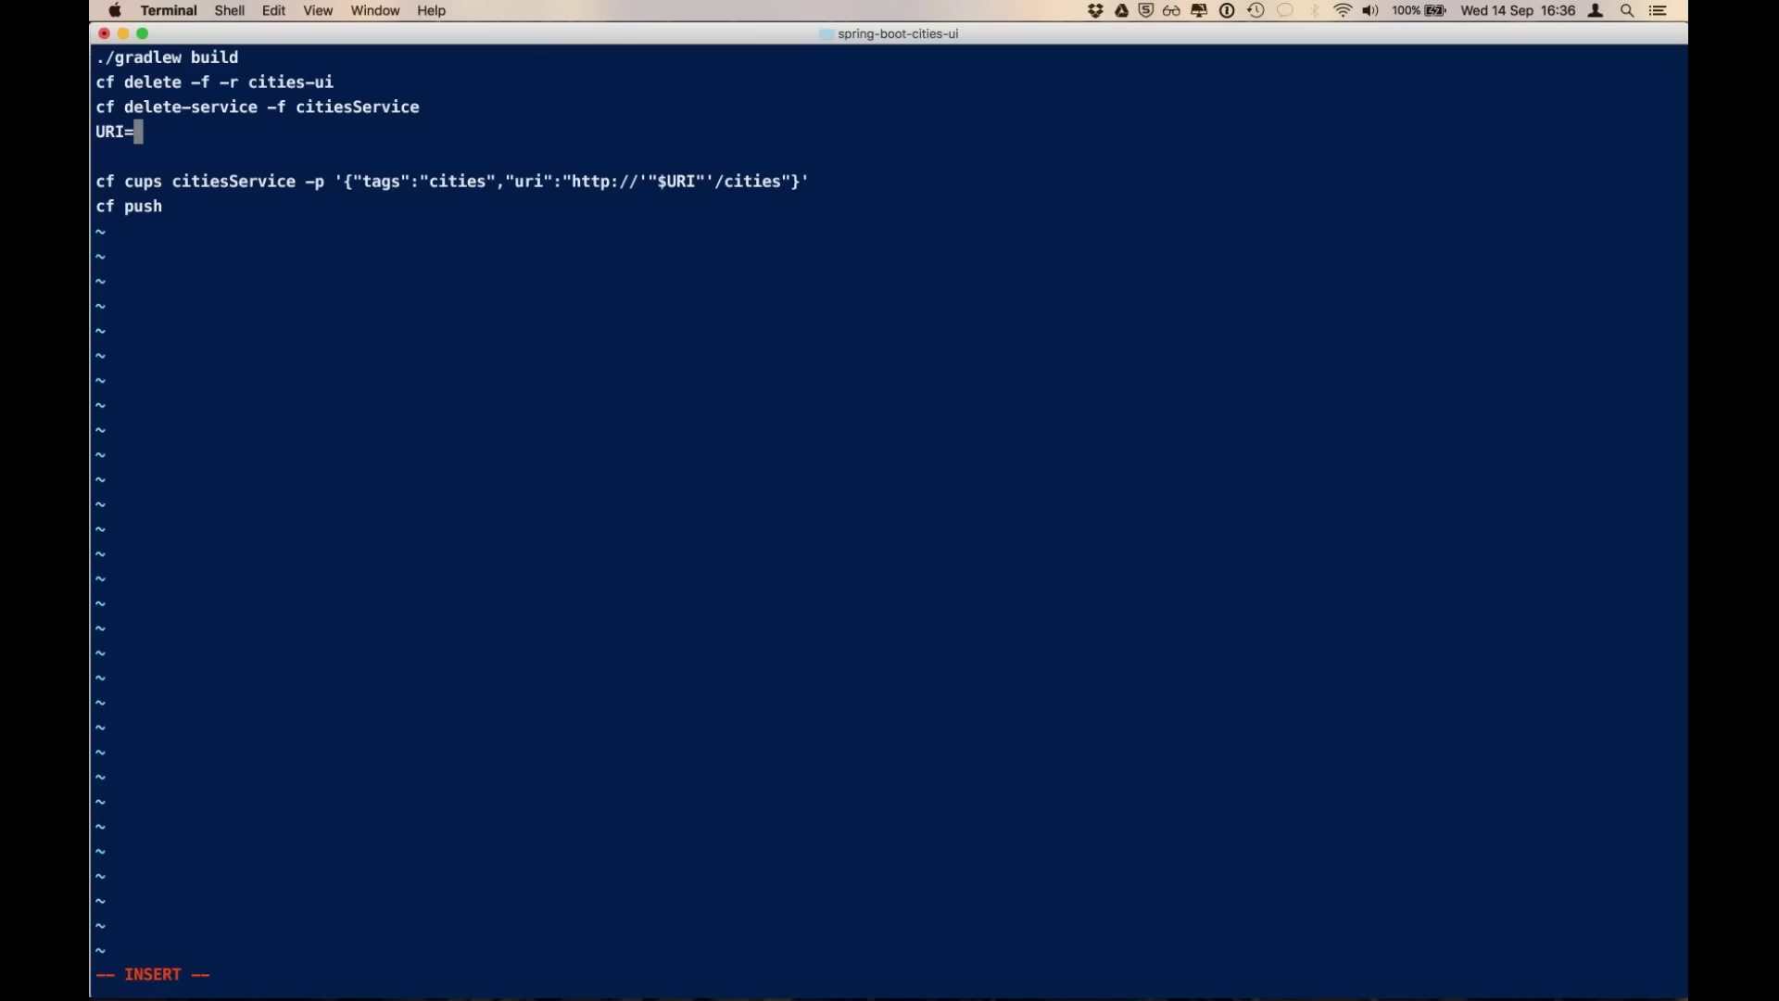
{"action": "key", "text": "super+v"}
{"action": "key", "text": "Escape"}
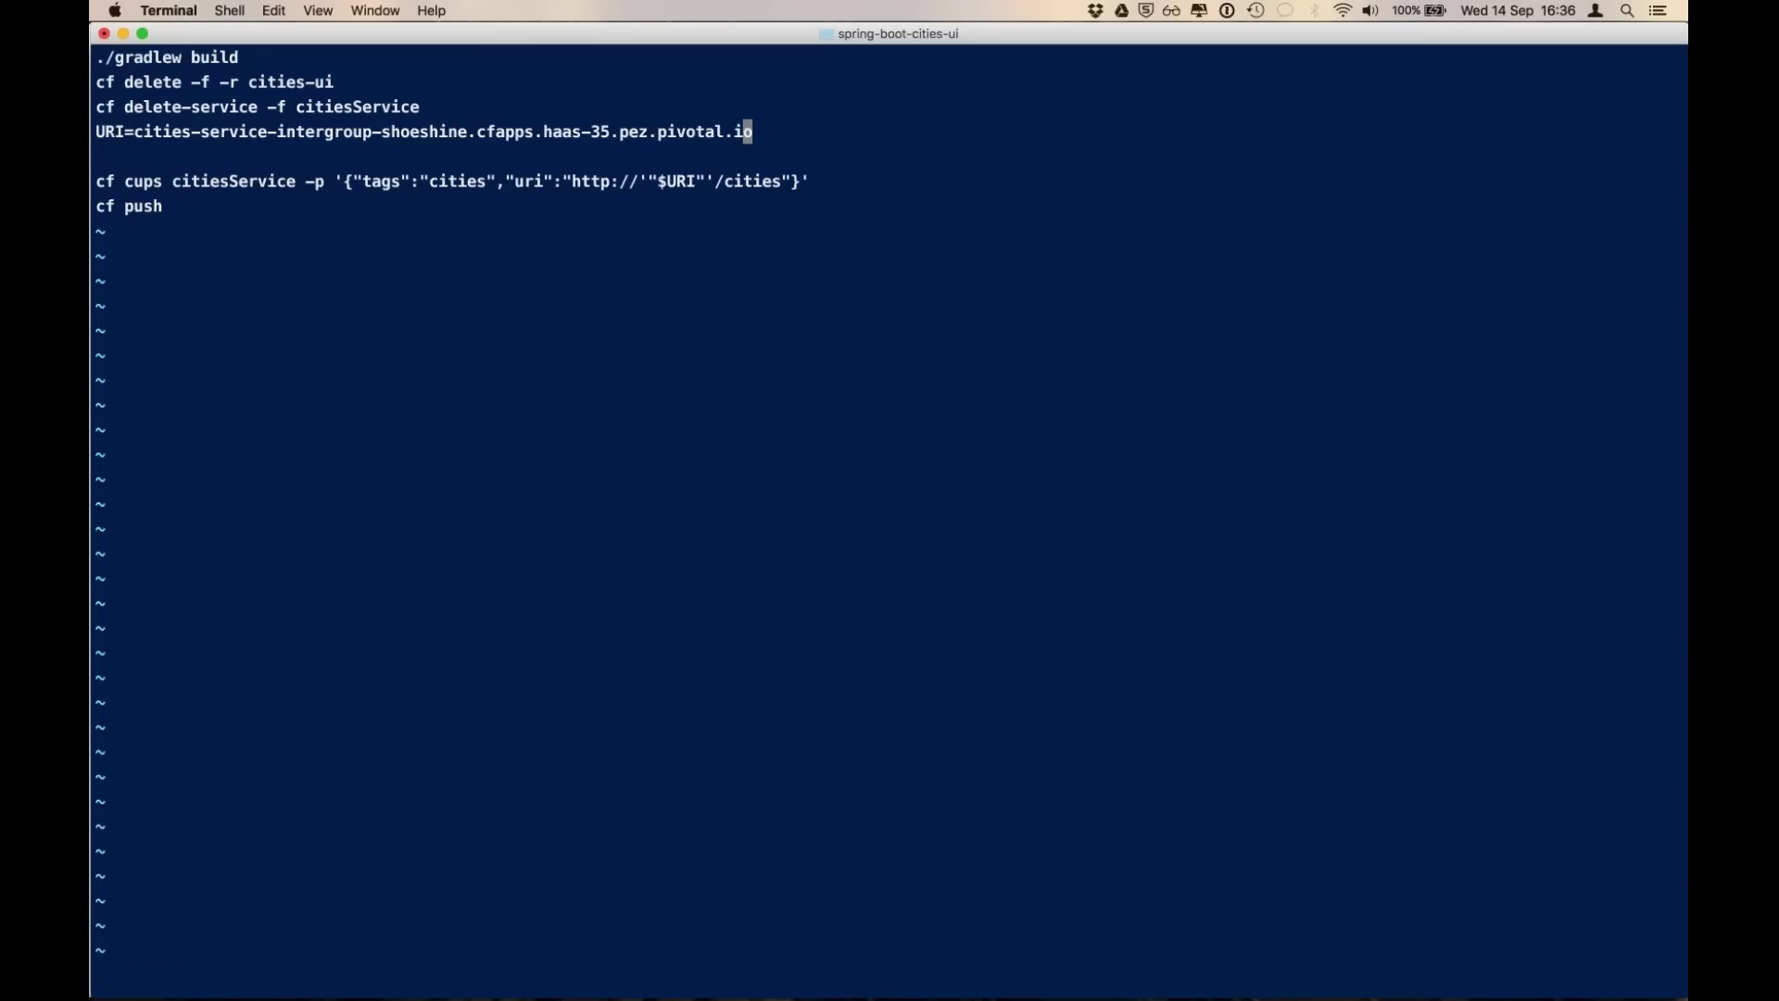
- Review the tags and uri parameters of the cf cups citiesService line, then save the script and exit vi
{"action": "key", "text": "j"}
{"action": "key", "text": "j"}
{"action": "key", "text": "j"}
{"action": "key", "text": "k"}
{"action": "double_click", "coordinate": [467, 179]}
{"action": "double_click", "coordinate": [529, 181]}
{"action": "double_click", "coordinate": [690, 180]}
{"action": "type", "text": ":q"}
{"action": "key", "text": "Return"}
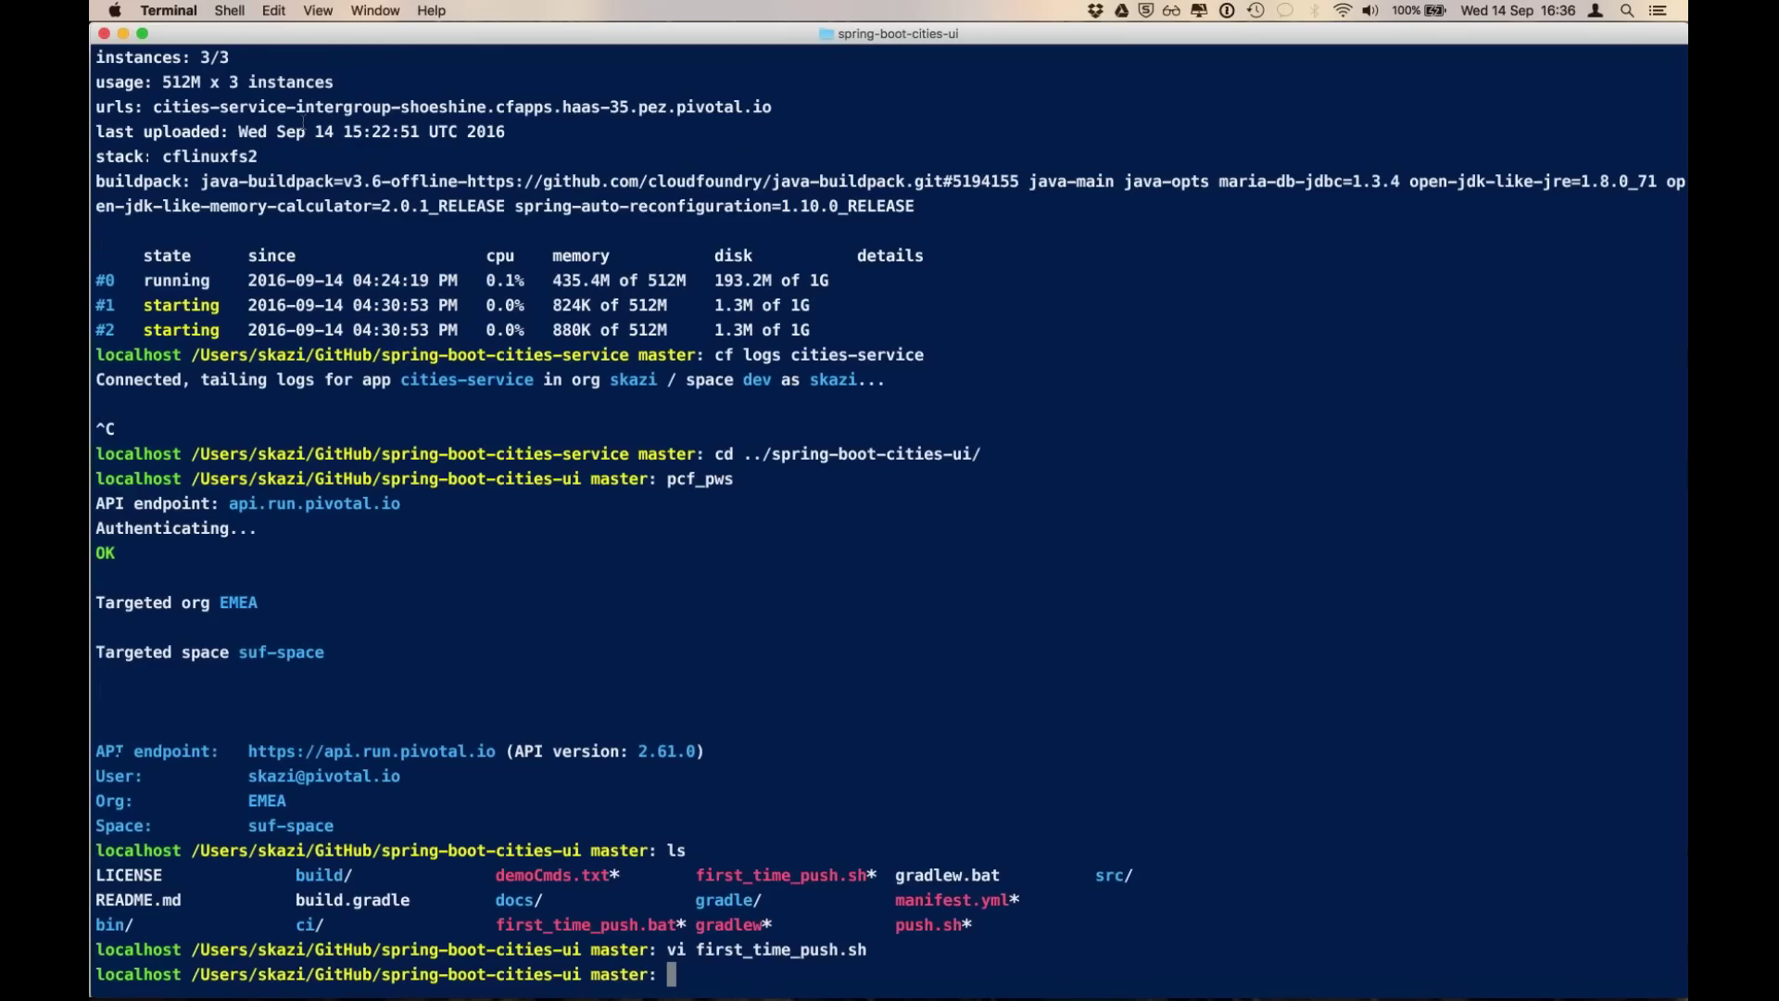
- Run ./first_time_push.sh to create the citiesService user-provided service and push the cities-ui app
{"action": "type", "text": "./fi"}
{"action": "key", "text": "Tab"}
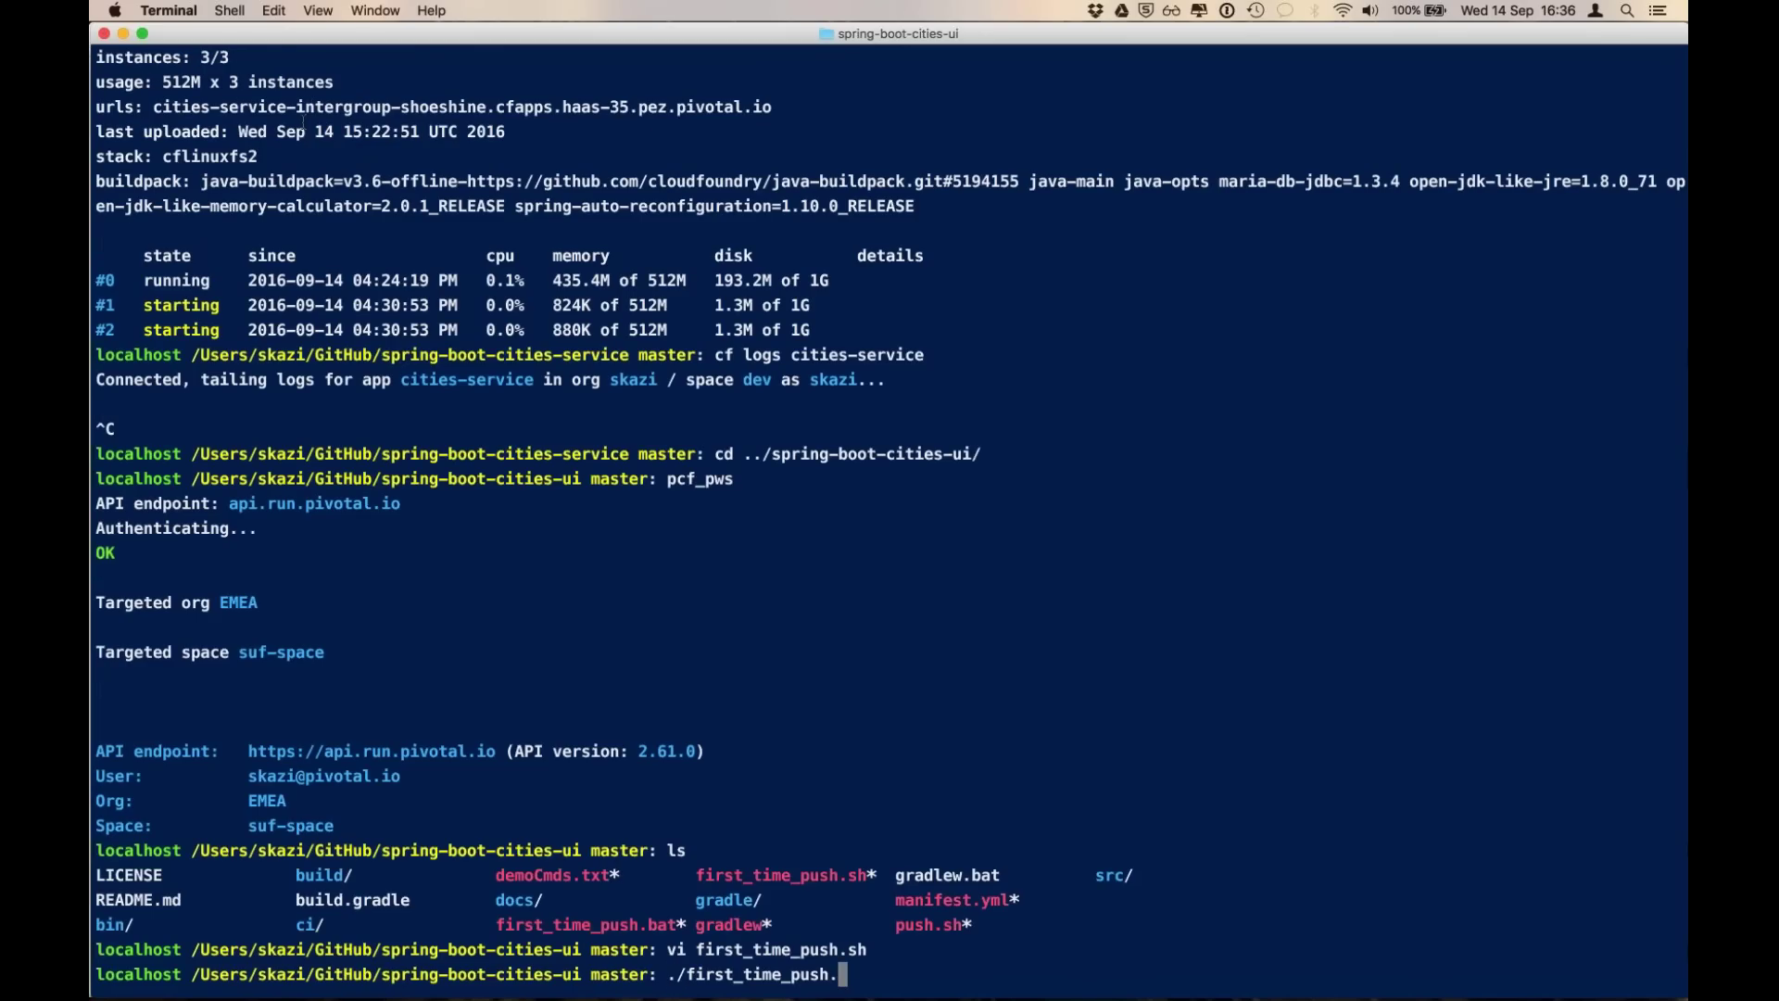
{"action": "type", "text": "s"}
{"action": "key", "text": "Tab"}
{"action": "key", "text": "Return"}
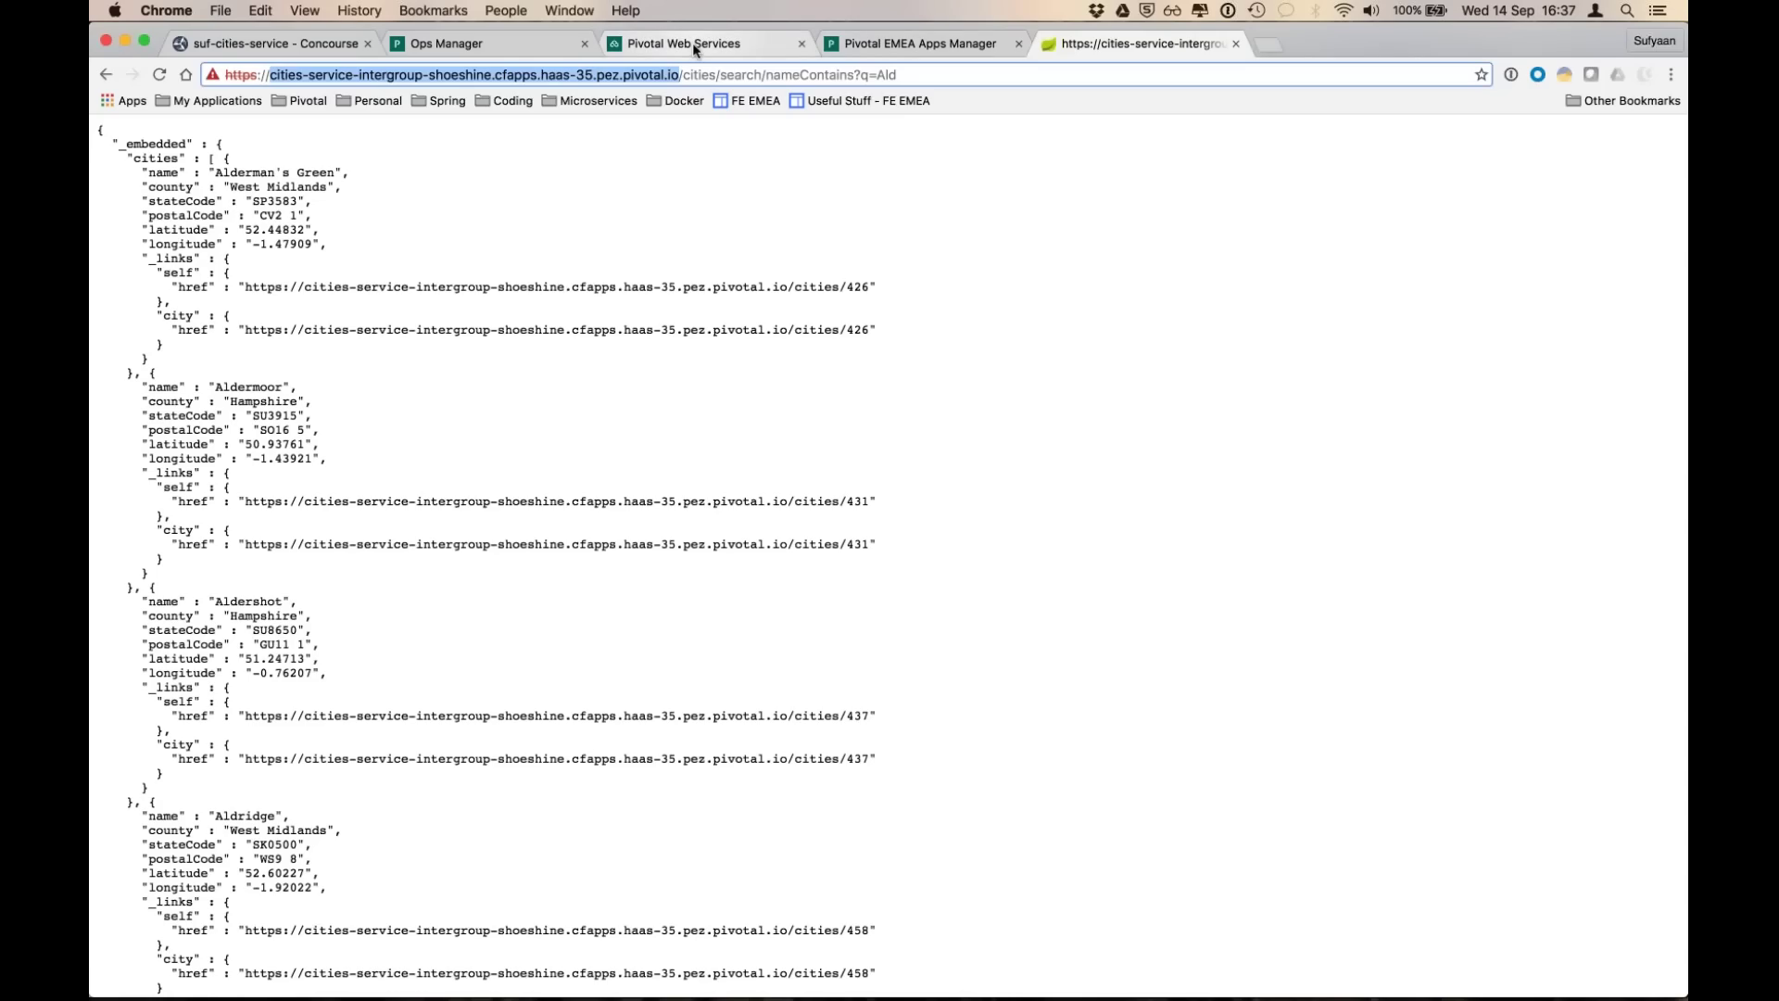
- Return to Pivotal Web Services in Chrome and sign in with the account e-mail and password
{"action": "left_click", "coordinate": [692, 43]}
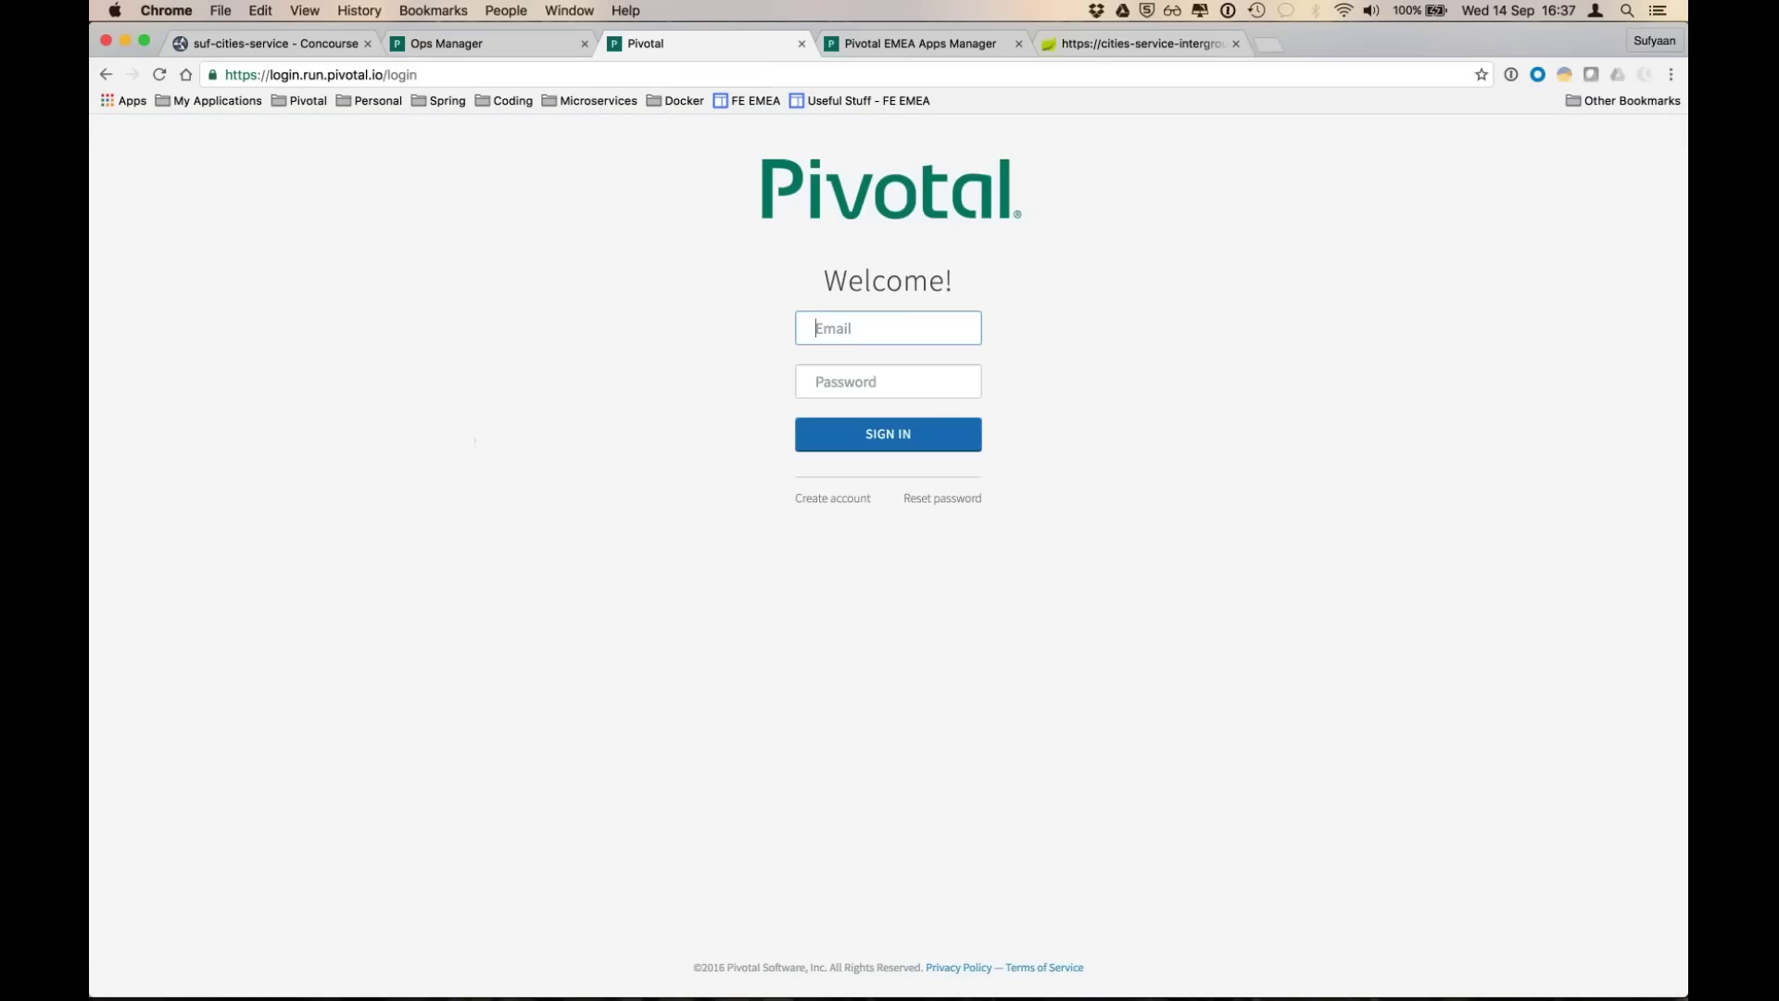
{"action": "type", "text": "sk"}
{"action": "key", "text": "Down"}
{"action": "key", "text": "Tab"}
{"action": "type", "text": "••"}
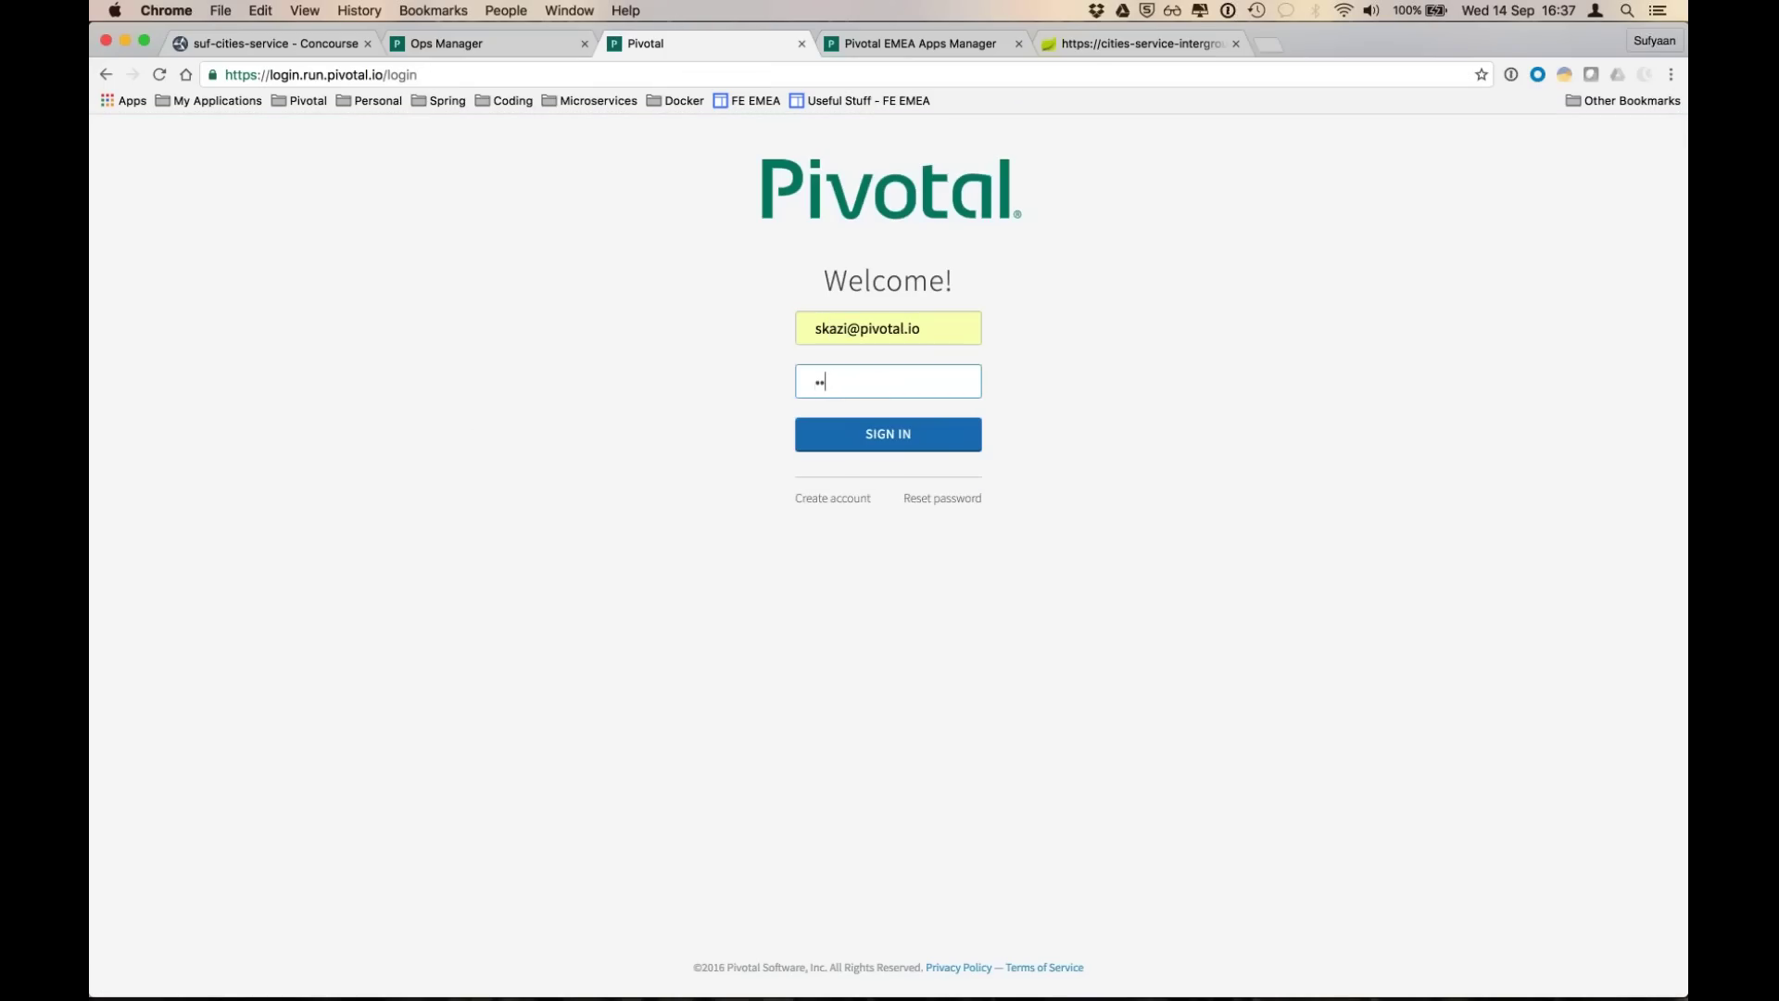
{"action": "type", "text": "•••••"}
{"action": "key", "text": "Tab"}
{"action": "key", "text": "Return"}
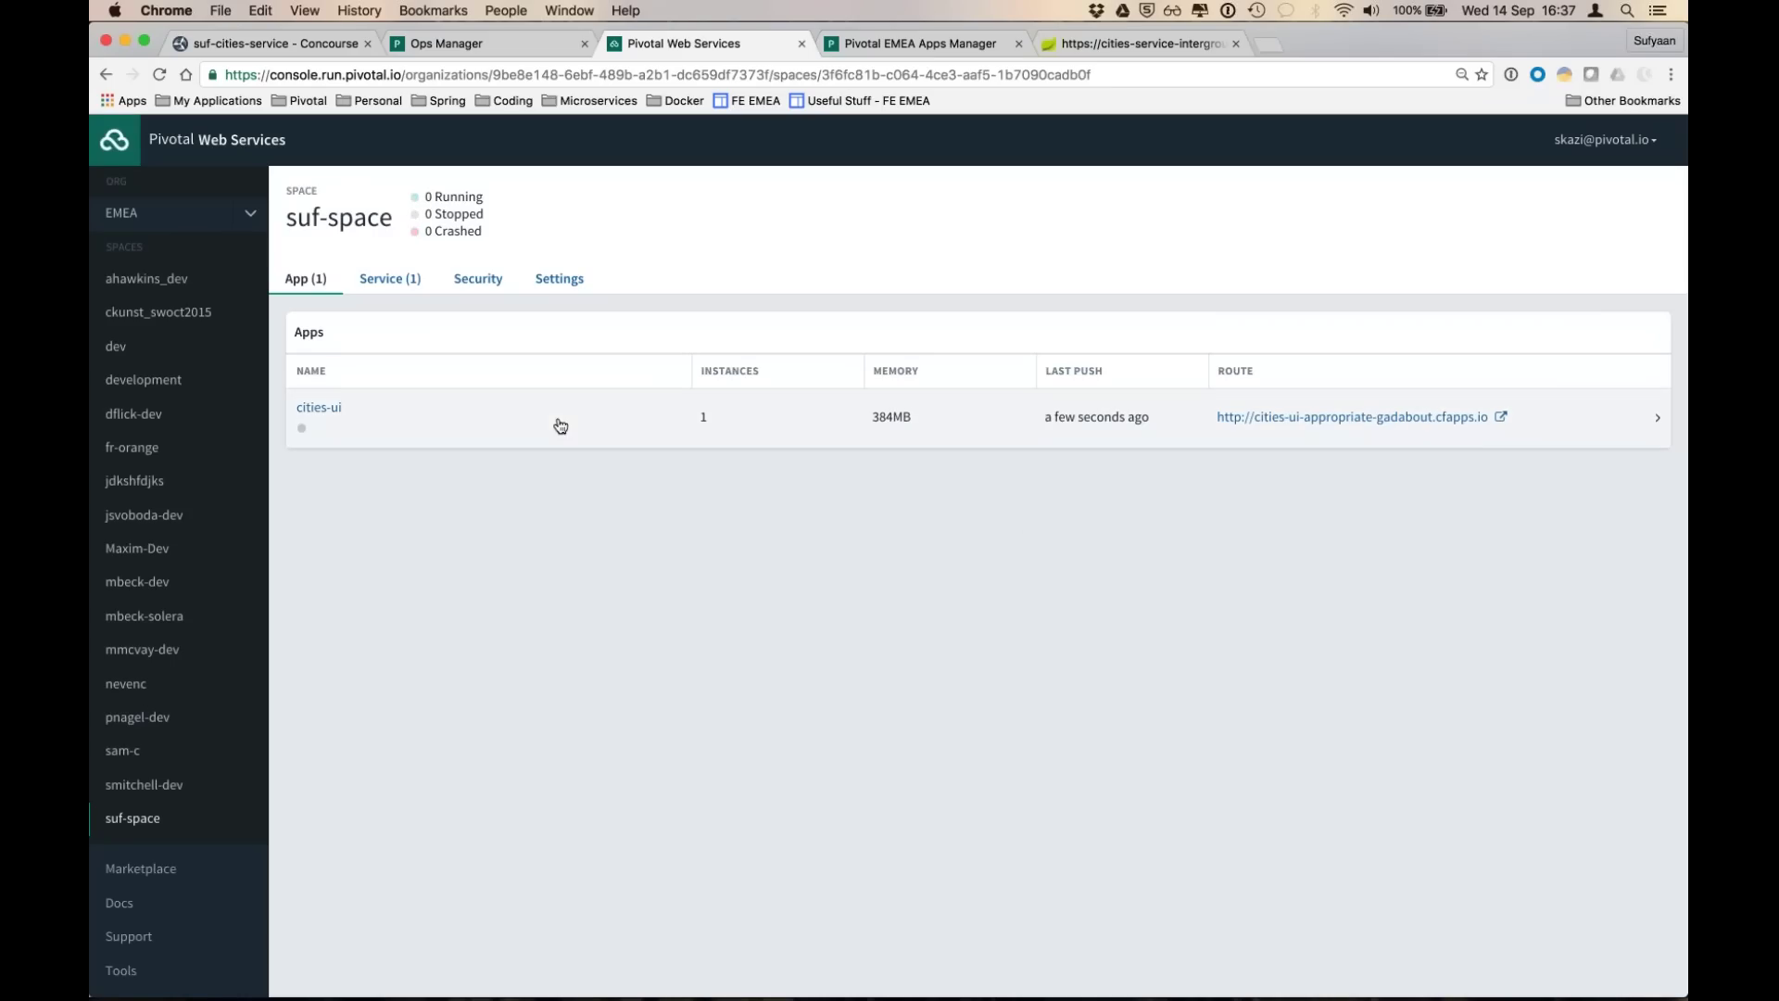
- Open the user-provided citiesService in suf-space and inspect its configured credential parameters and app bindings
{"action": "left_click", "coordinate": [387, 280]}
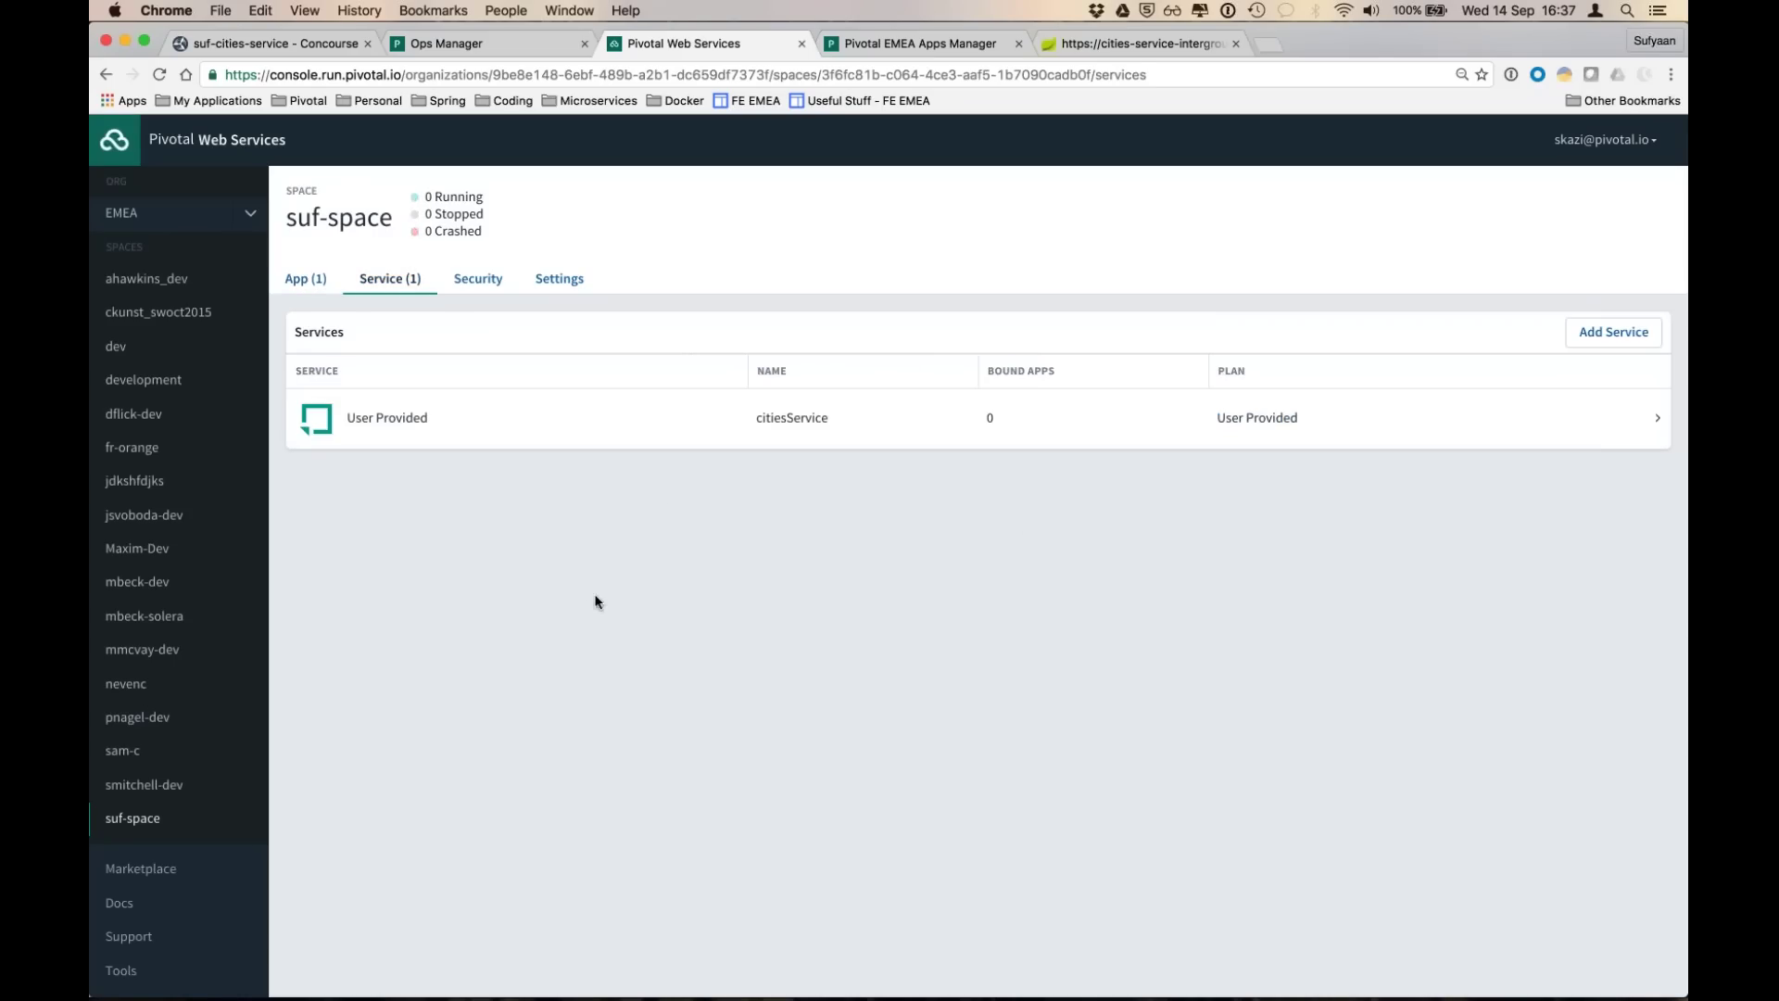
{"action": "left_click", "coordinate": [611, 417]}
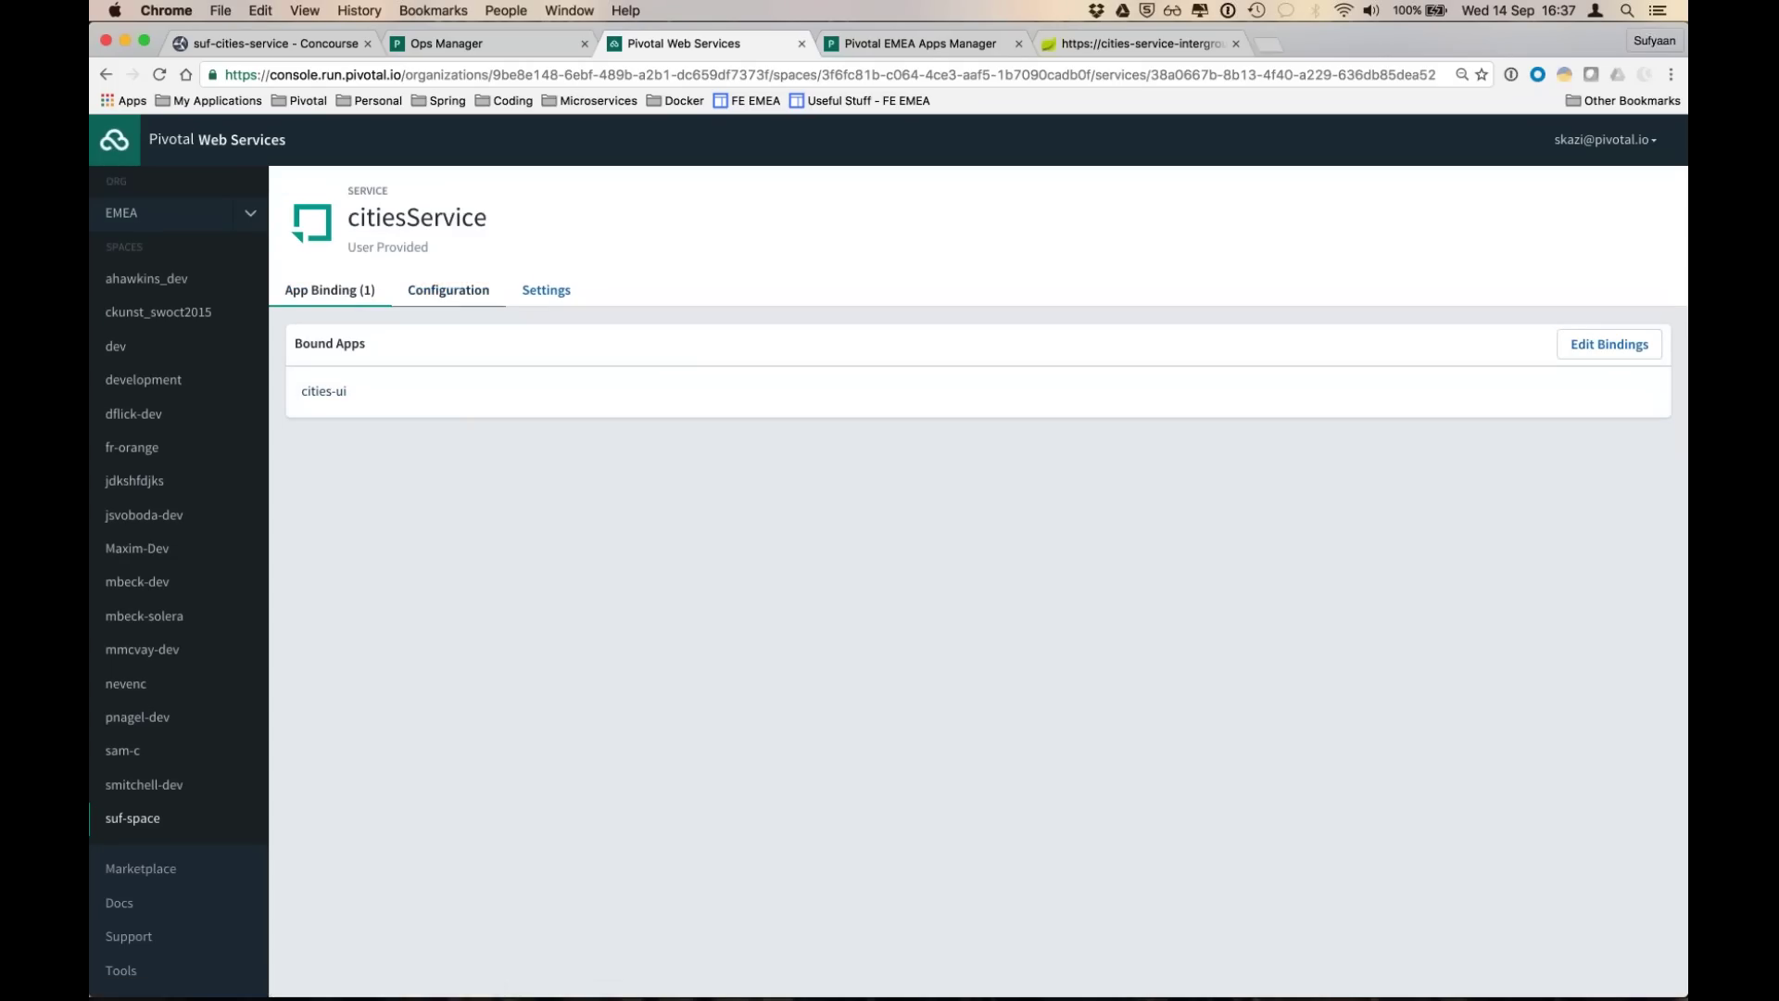
{"action": "left_click", "coordinate": [449, 290]}
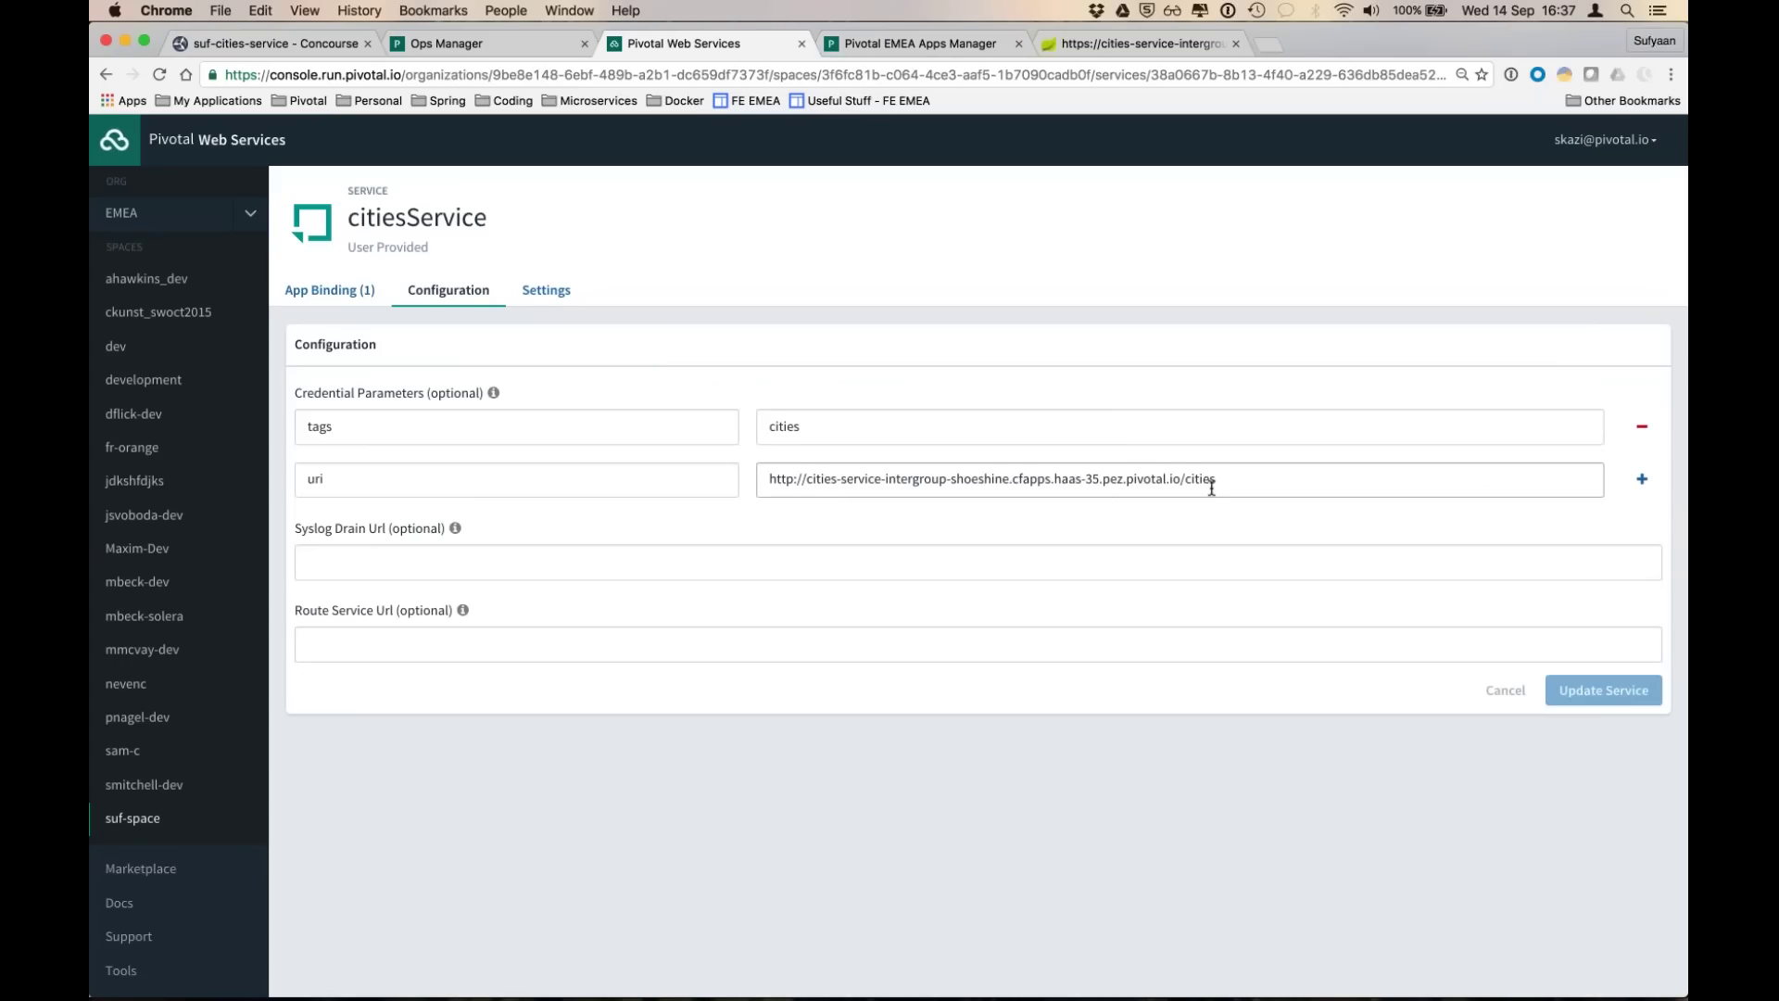
{"action": "left_click", "coordinate": [320, 291]}
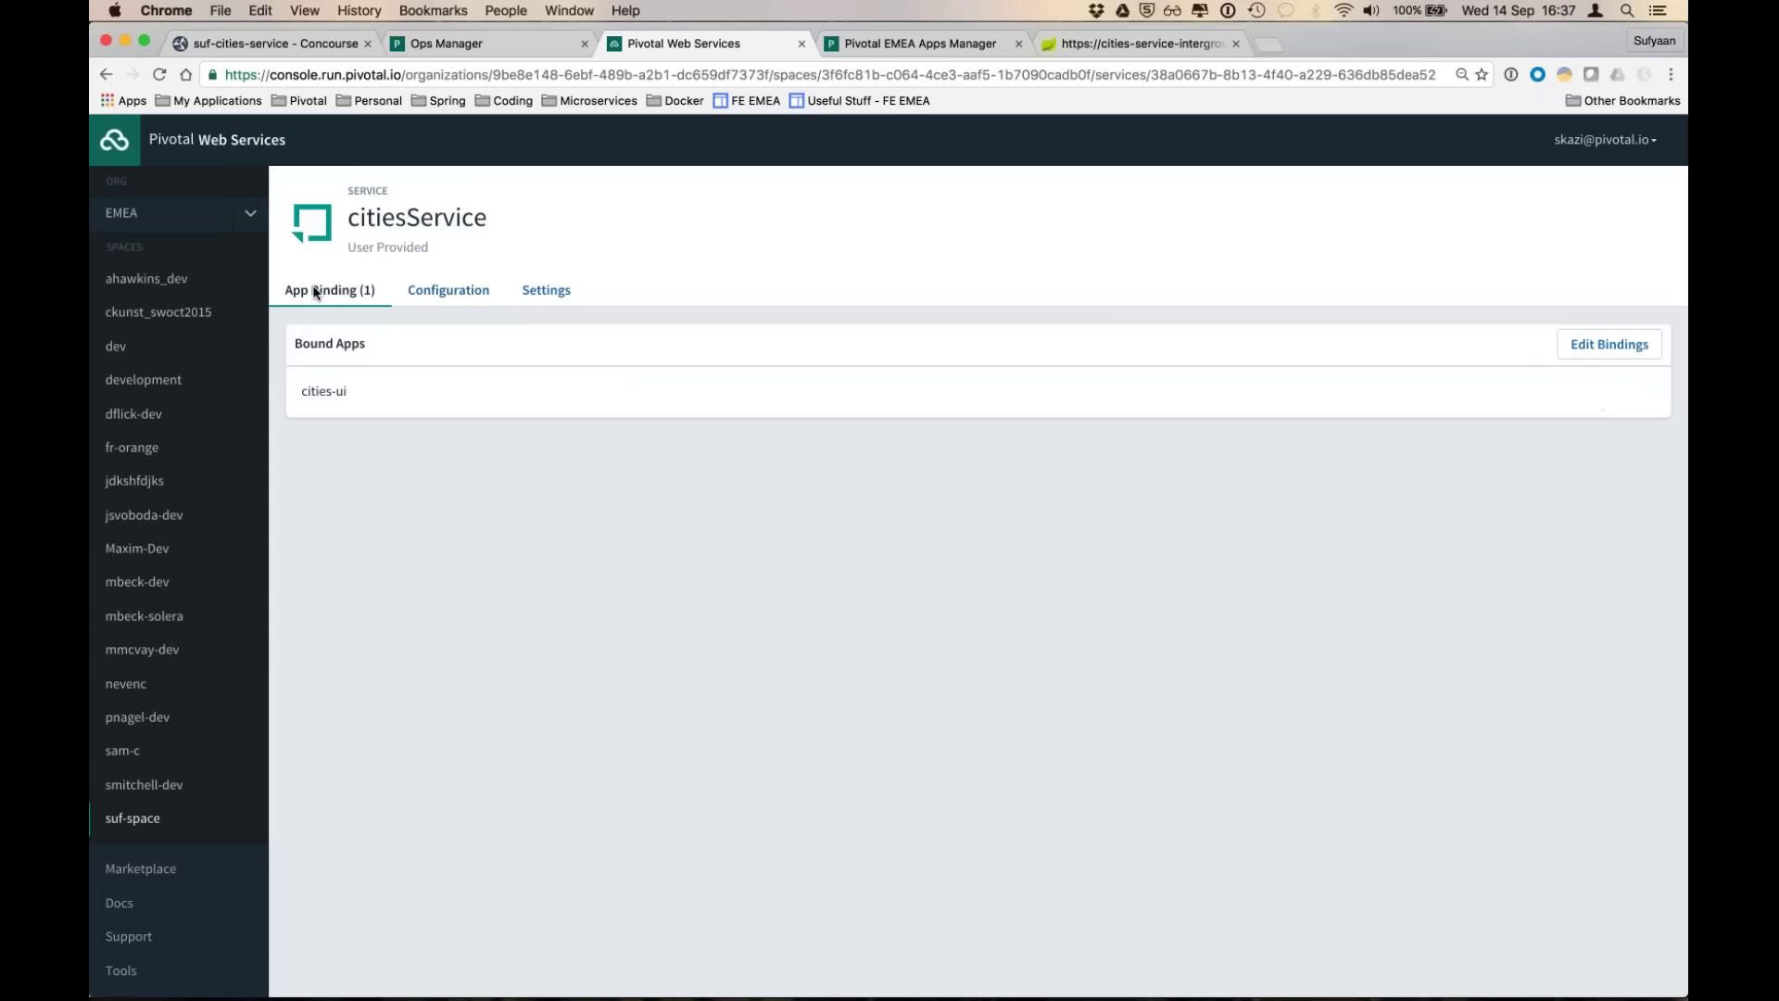
- Open the cities-ui app's overview from suf-space to check its status, then switch to Terminal for the push output
{"action": "left_click", "coordinate": [132, 817]}
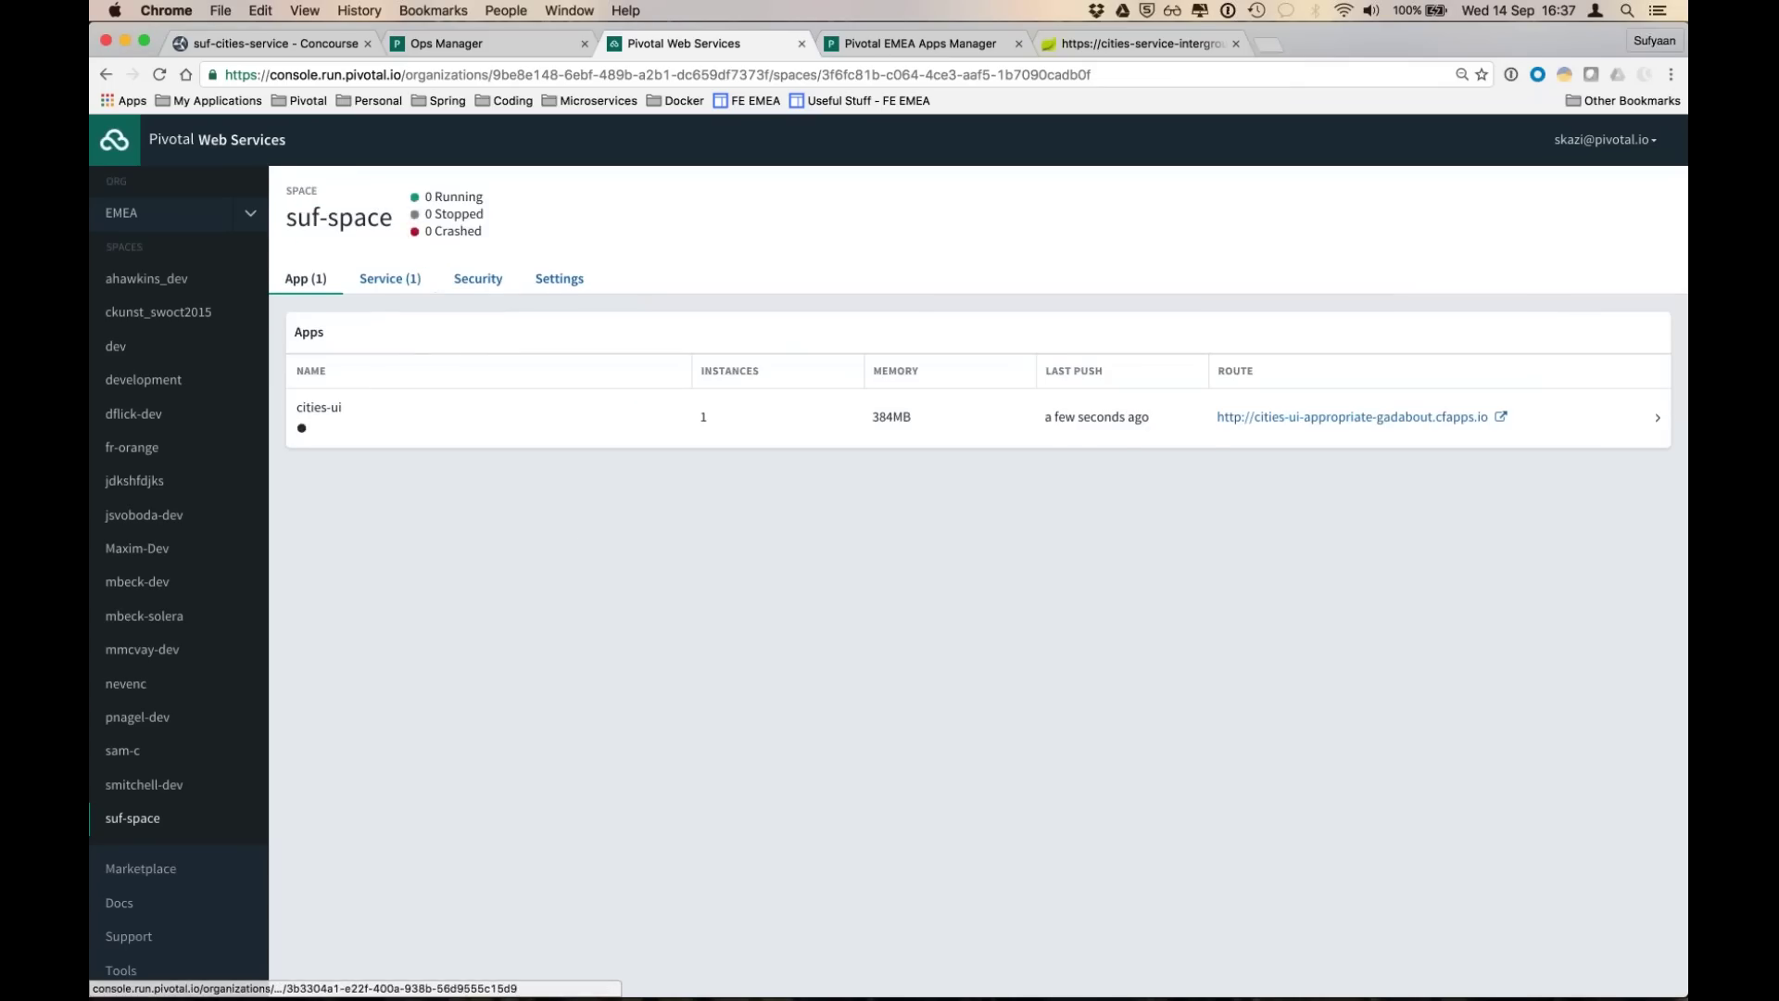
{"action": "left_click", "coordinate": [621, 408]}
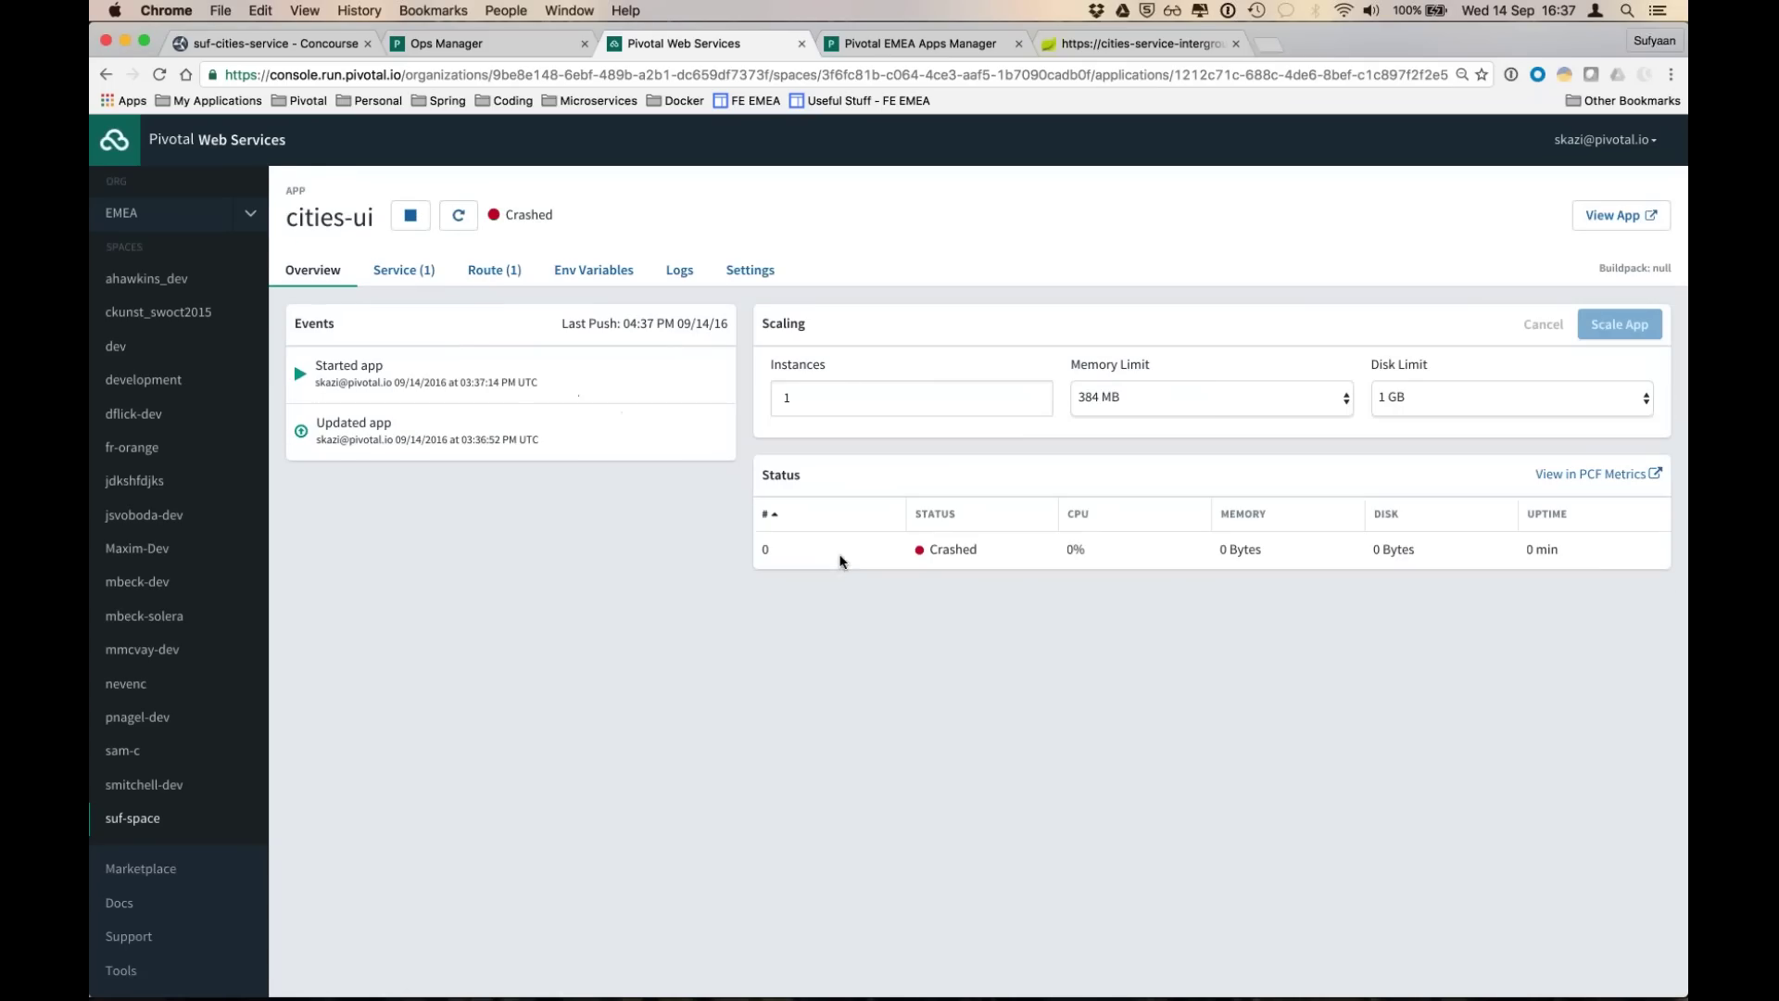
{"action": "key", "text": "super+Tab"}
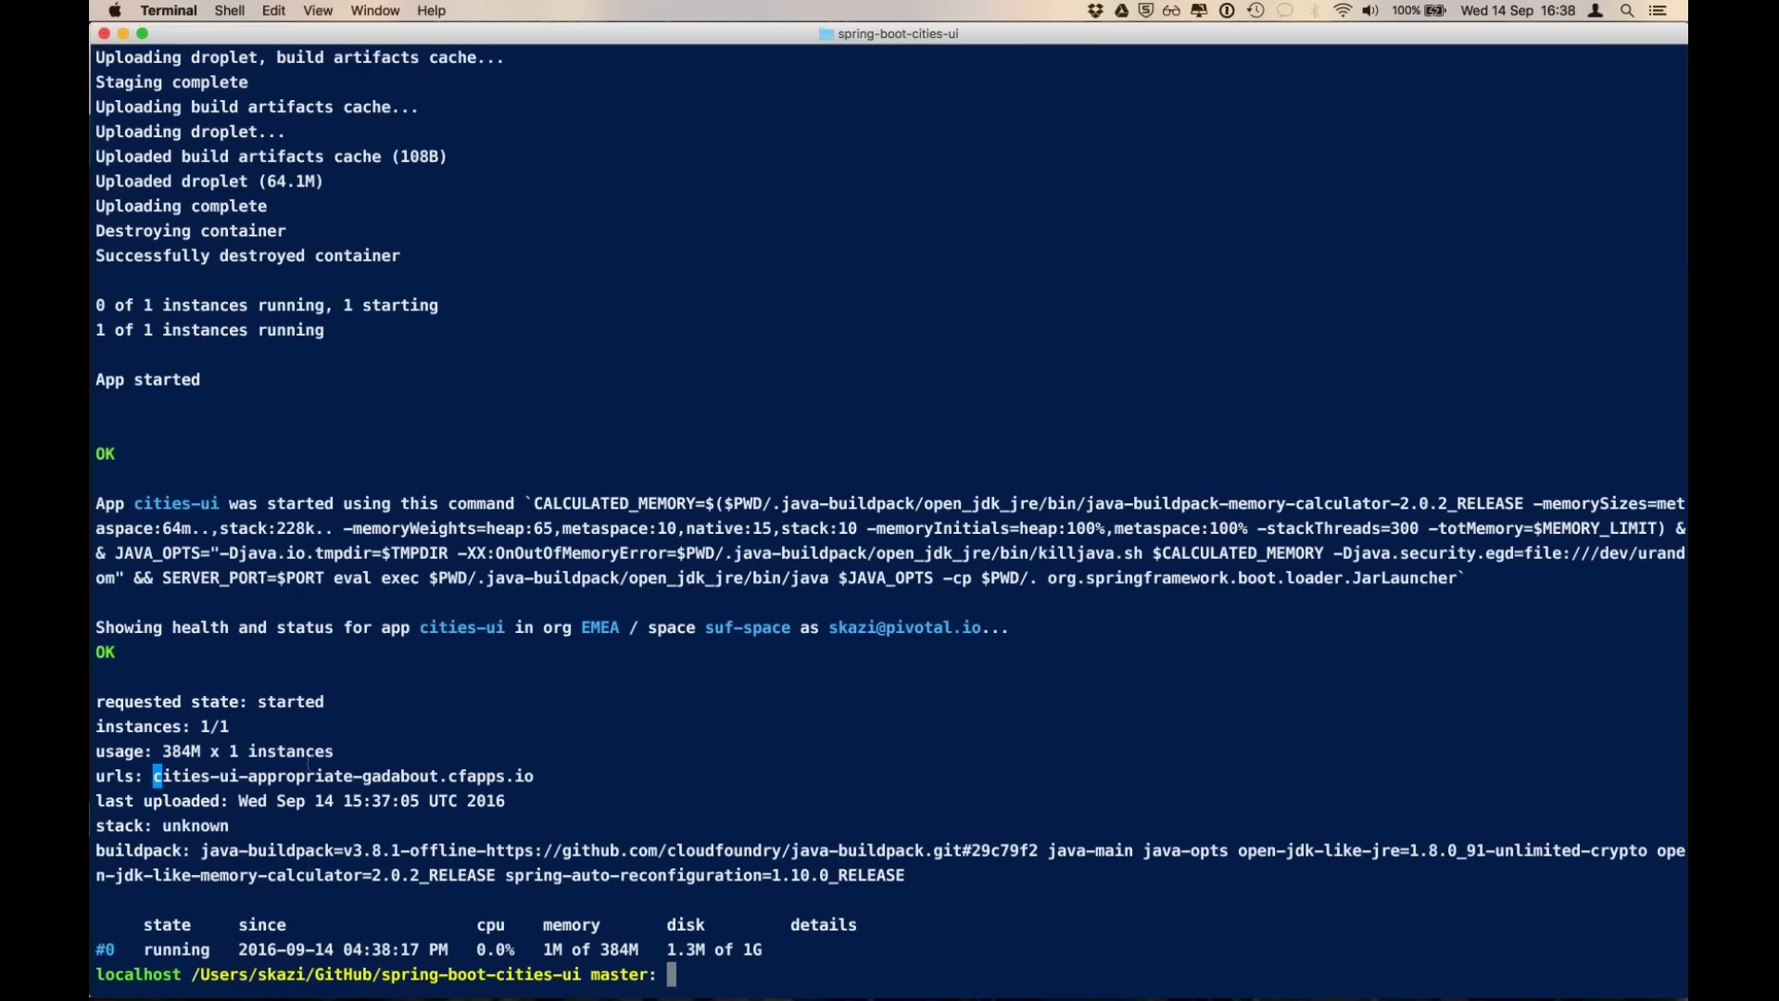
- Copy the cities-ui URL from the Terminal output, open it in a new Chrome tab and view Abbots Worthy's map location
{"action": "left_click_drag", "start_coordinate": [153, 776], "coordinate": [534, 776]}
{"action": "key", "text": "super+c"}
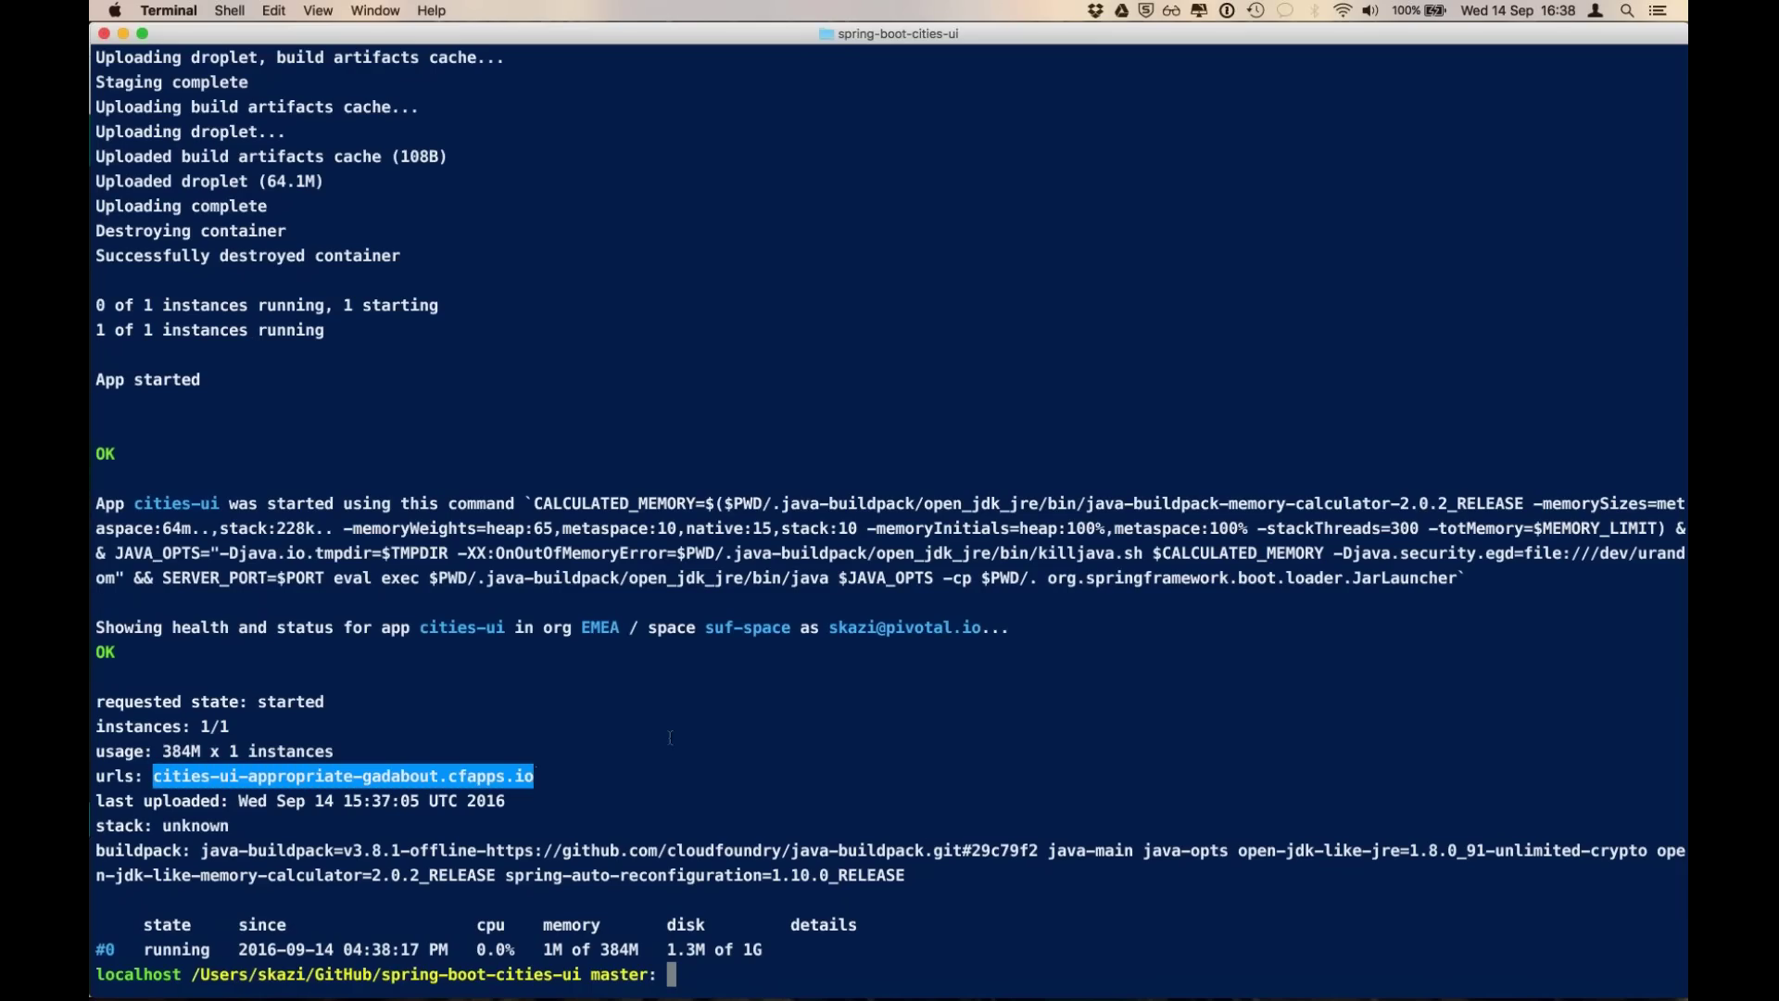
{"action": "key", "text": "super+Tab"}
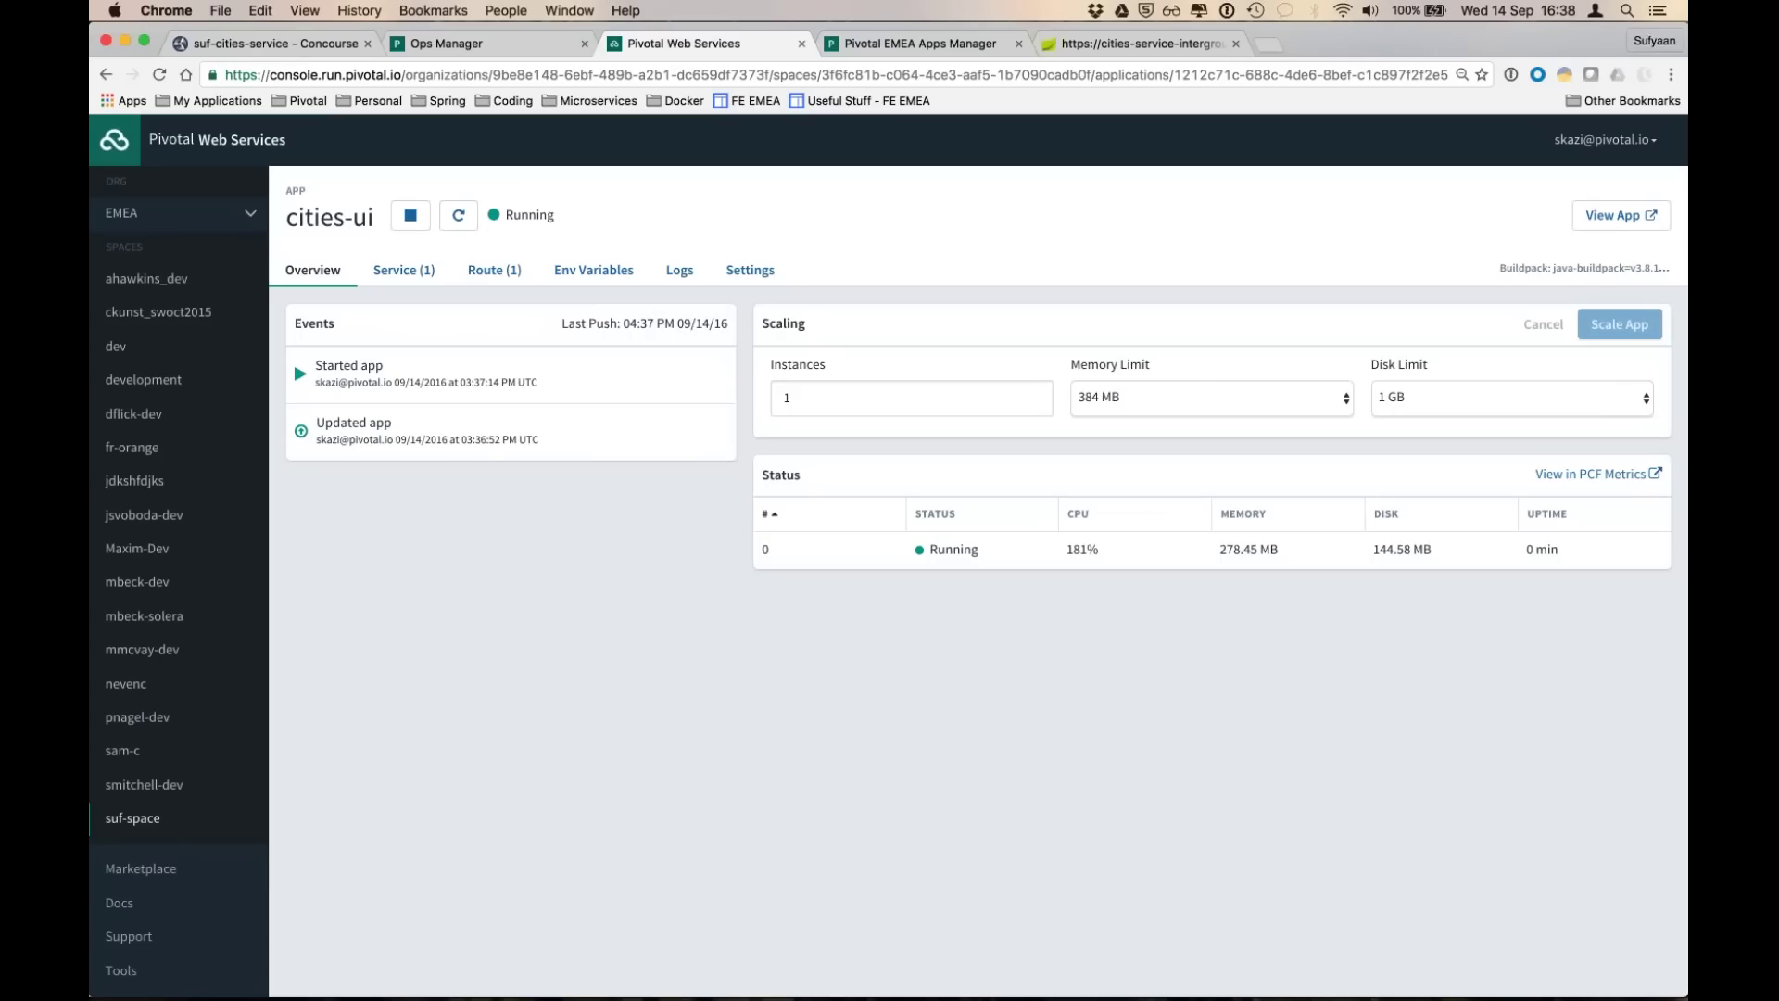
{"action": "left_click", "coordinate": [937, 37]}
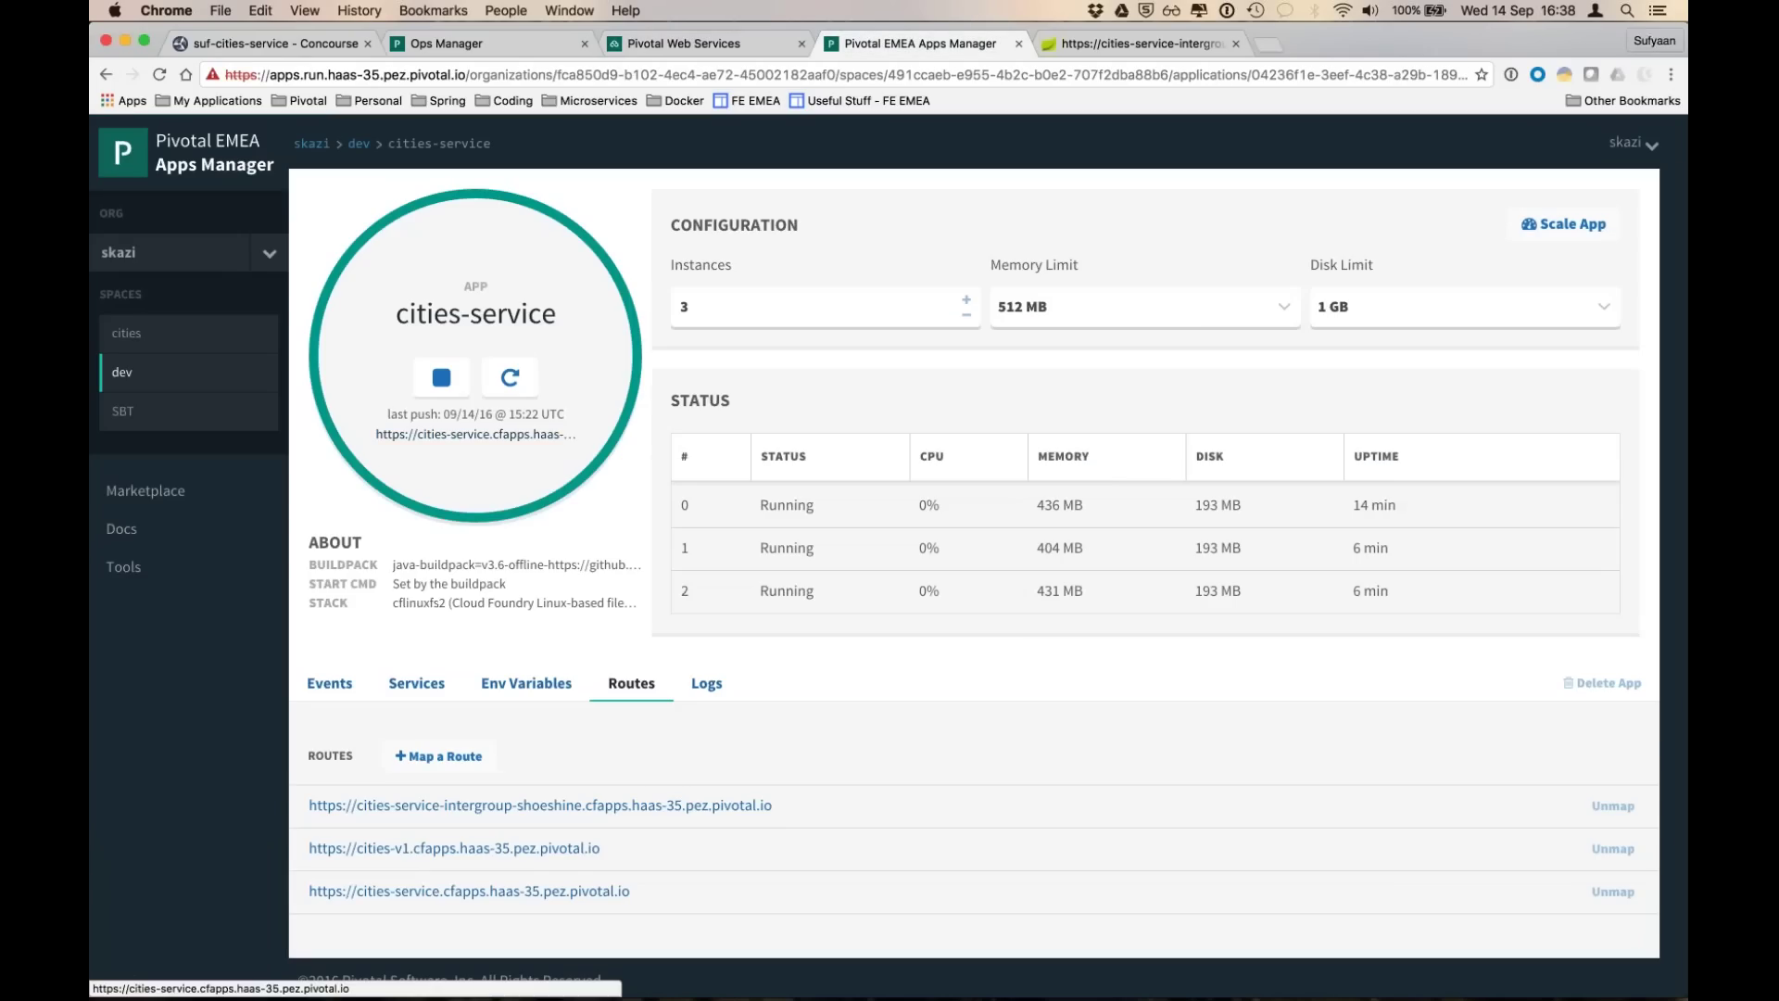
{"action": "left_click", "coordinate": [1160, 47]}
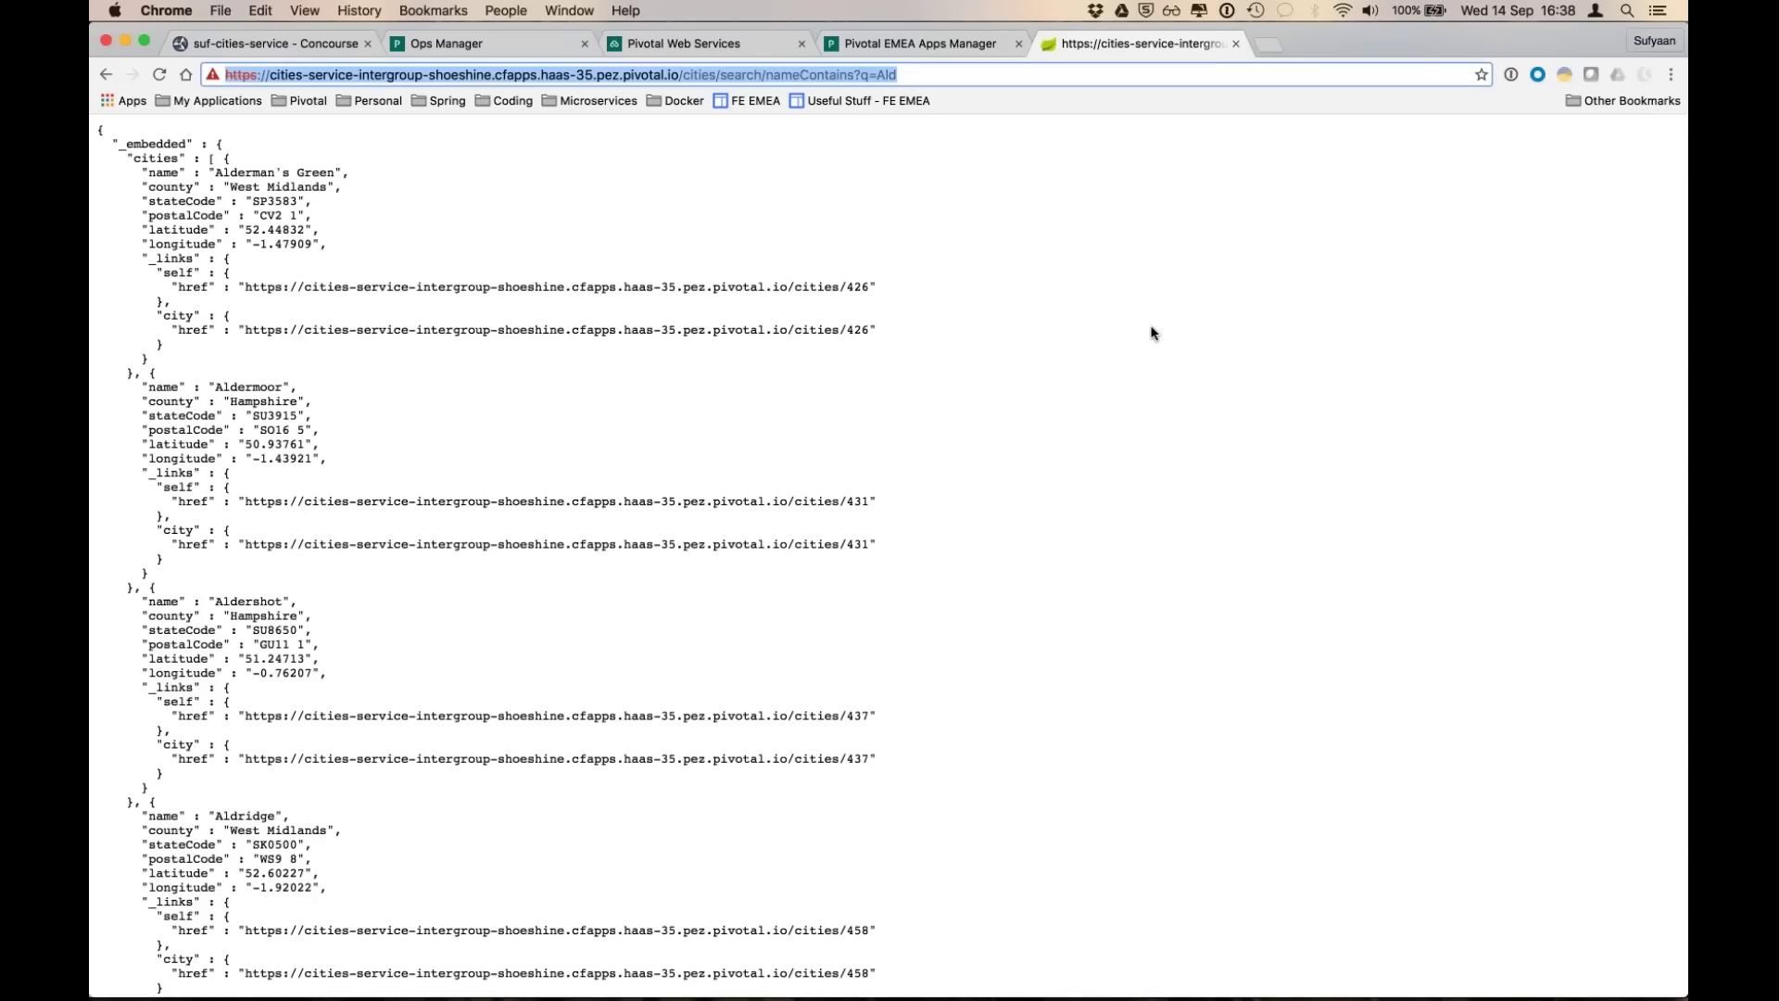
{"action": "left_click", "coordinate": [1269, 45]}
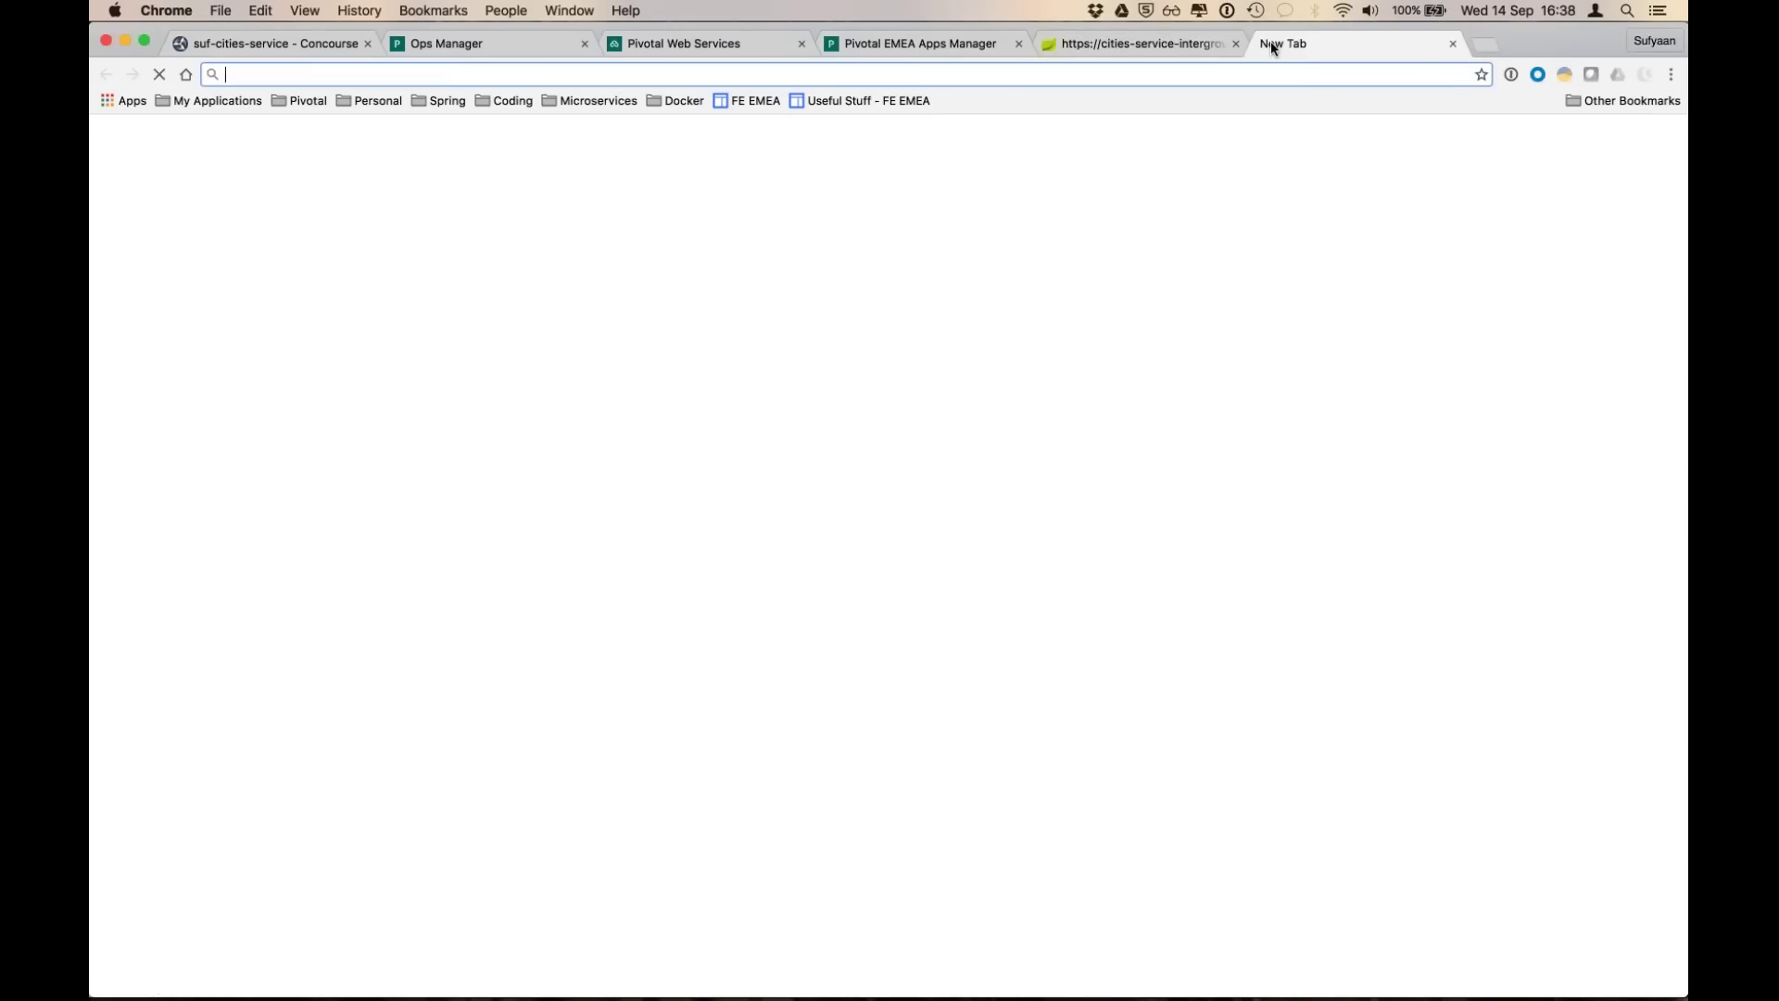
{"action": "key", "text": "super+v"}
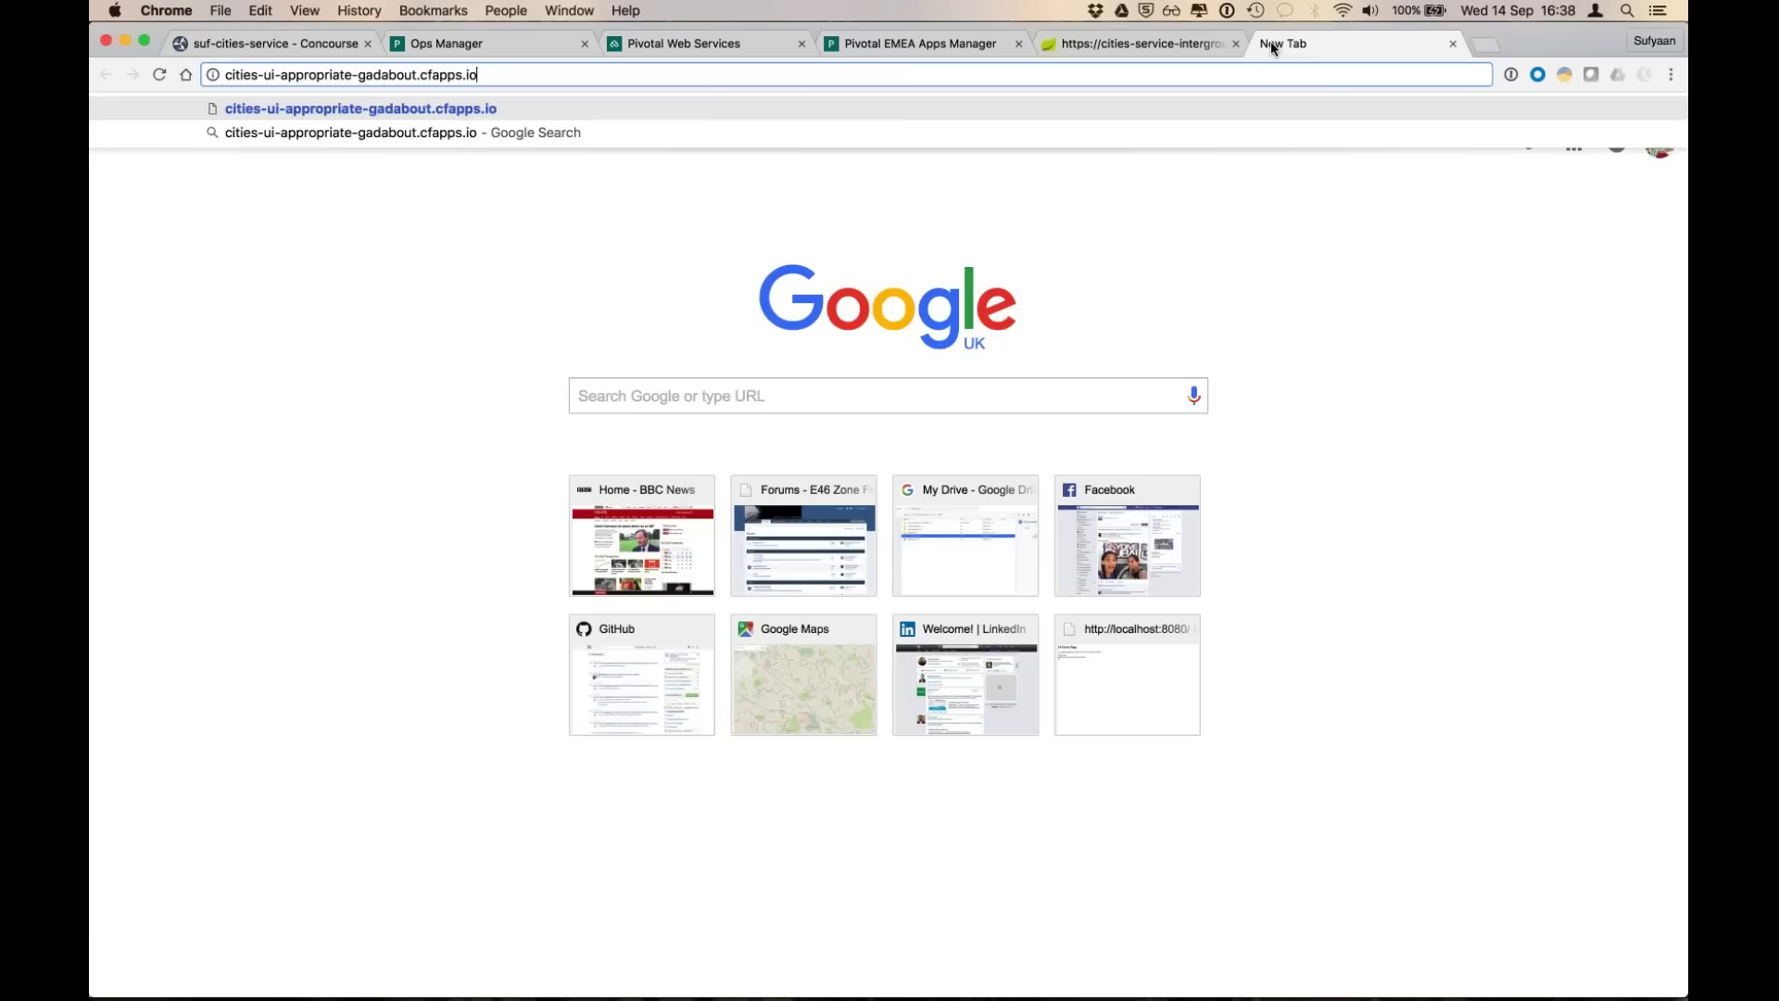
{"action": "key", "text": "Return"}
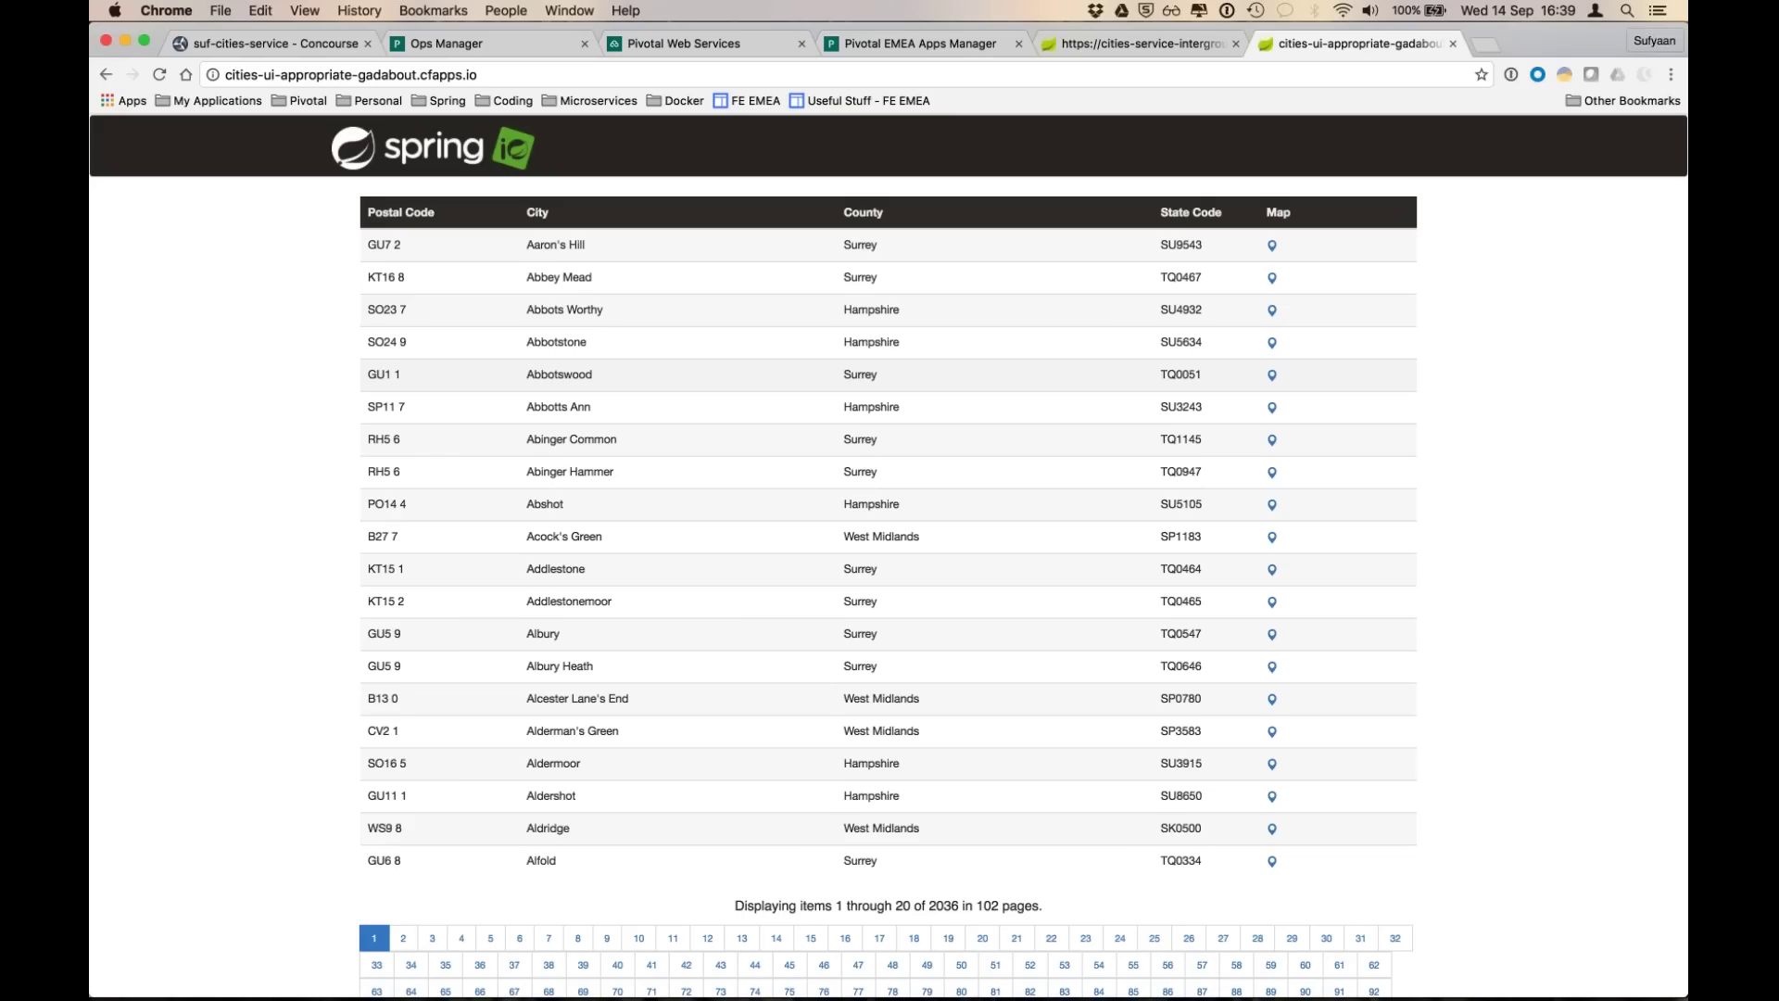
{"action": "left_click", "coordinate": [1273, 311]}
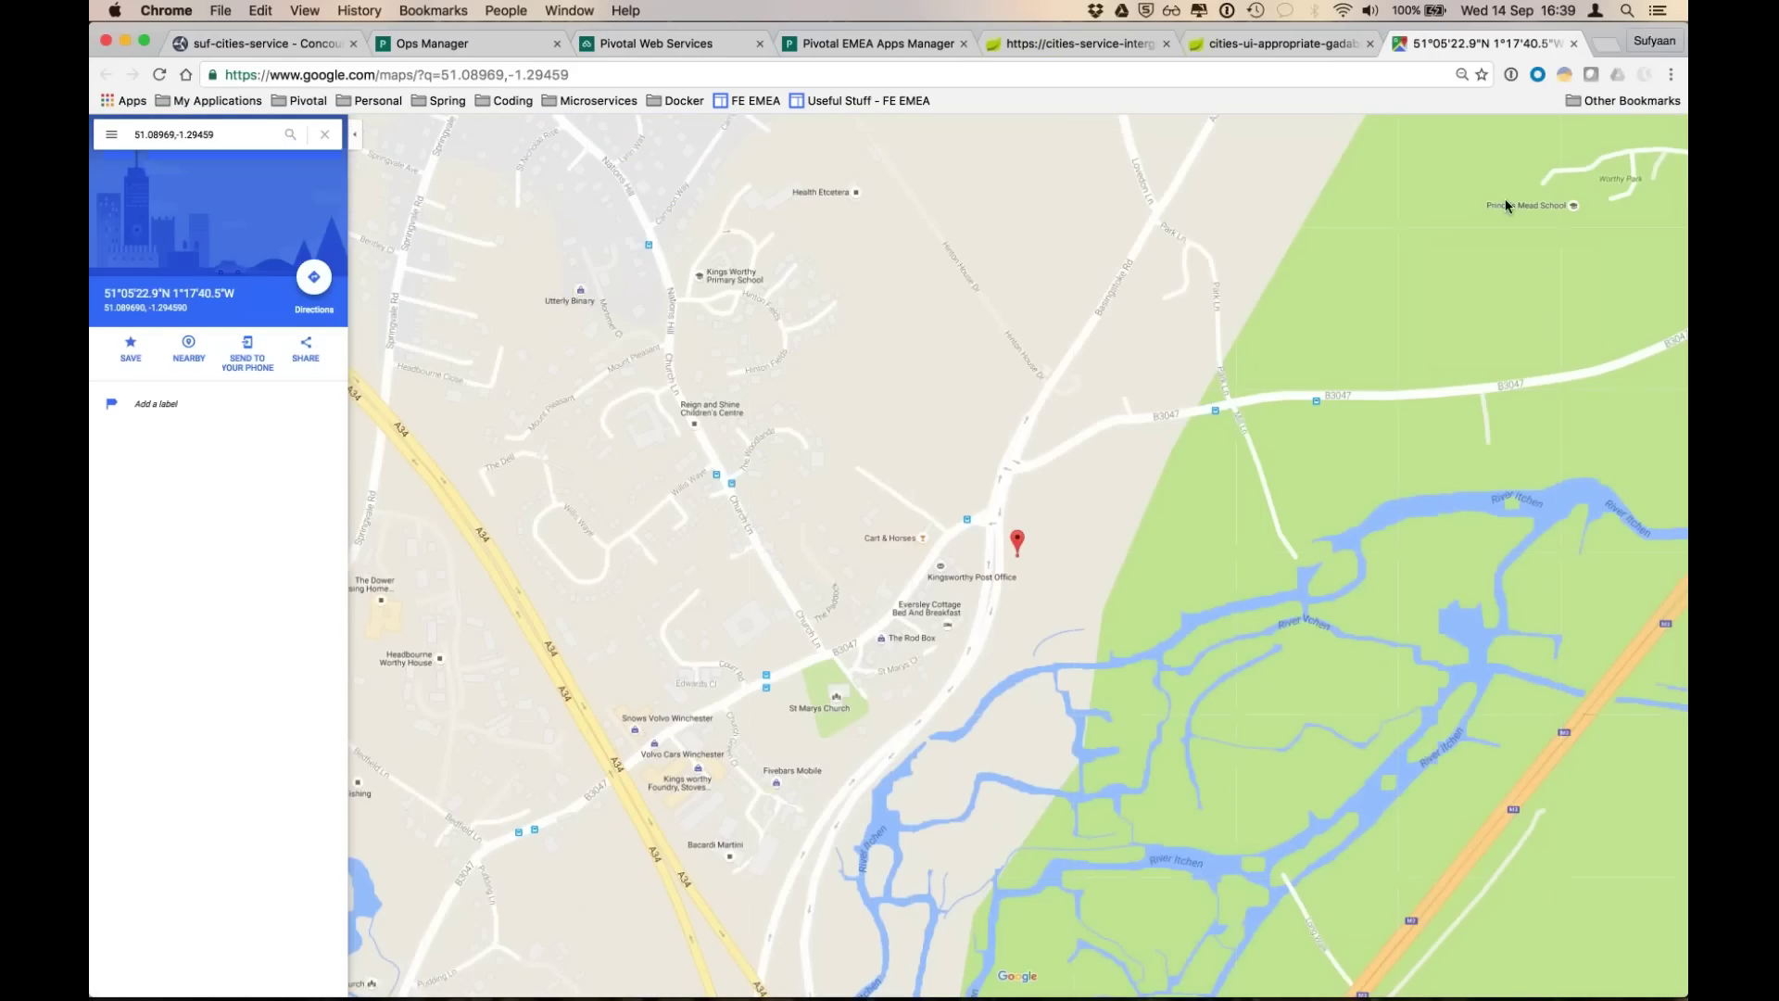
{"action": "left_click", "coordinate": [1573, 44]}
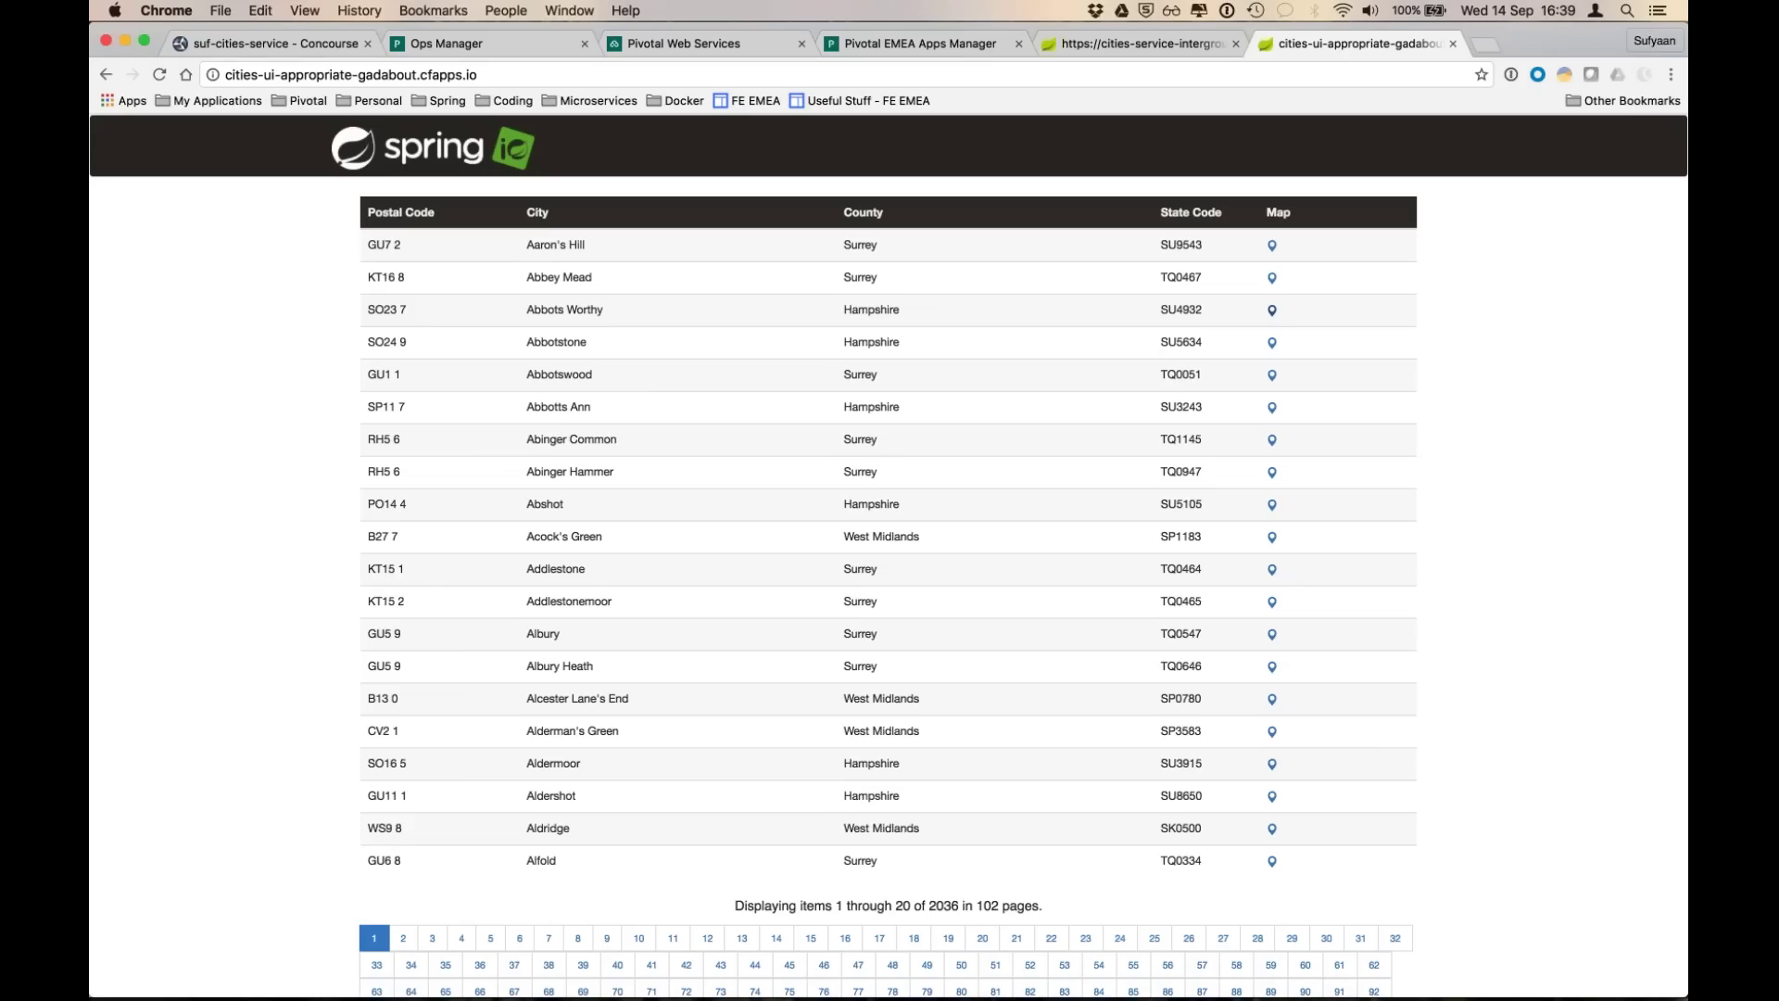
- Open the cities space in Pivotal EMEA Apps Manager, signing in again with the account username and password
{"action": "left_click", "coordinate": [930, 46]}
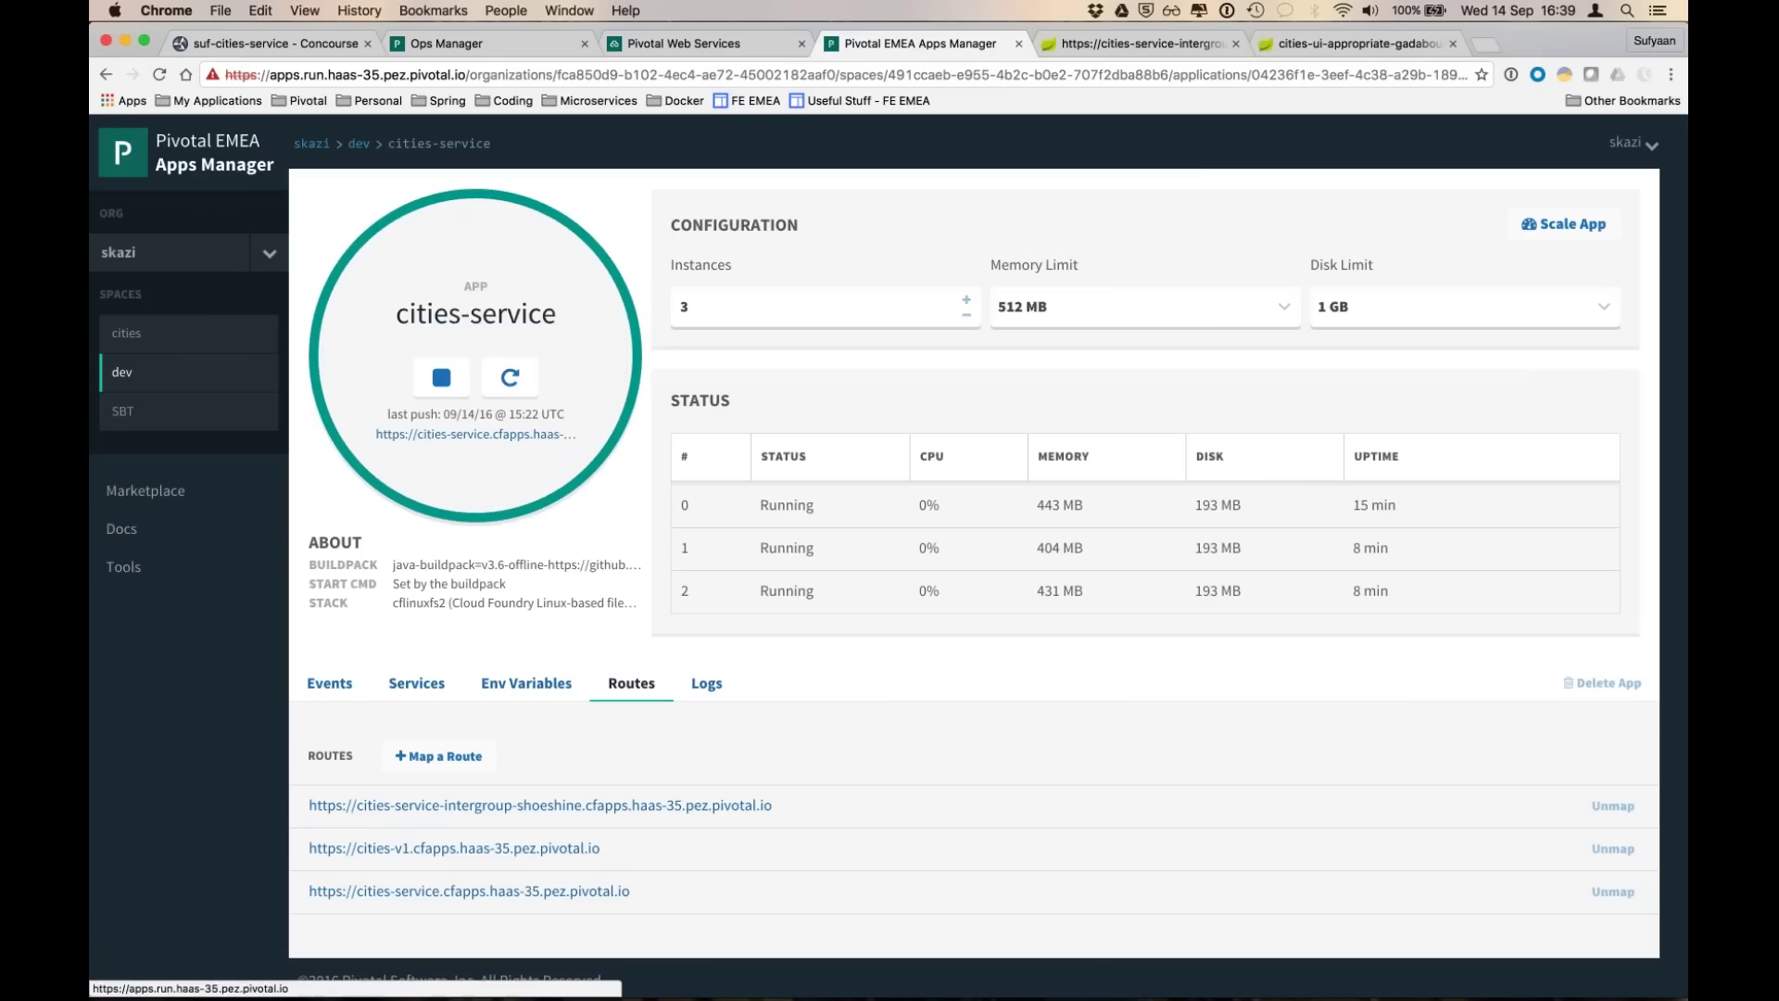
{"action": "left_click", "coordinate": [162, 342]}
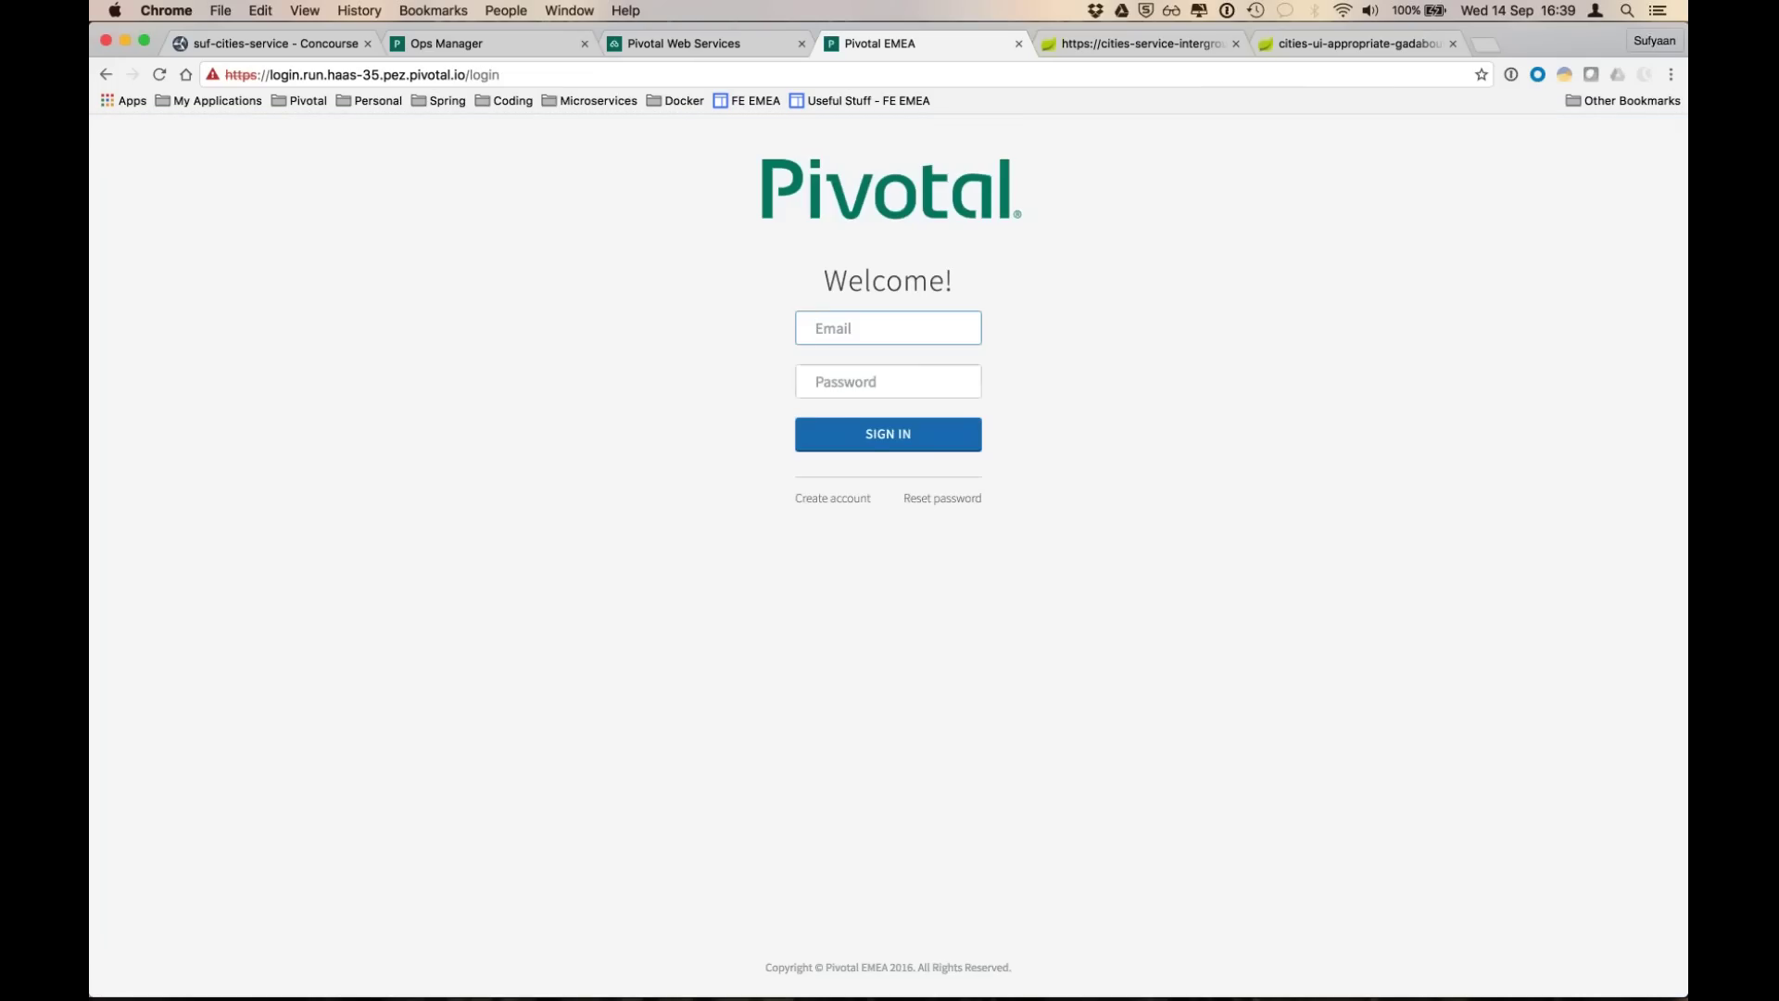
{"action": "type", "text": "sk"}
{"action": "key", "text": "Down"}
{"action": "key", "text": "Down"}
{"action": "key", "text": "Return"}
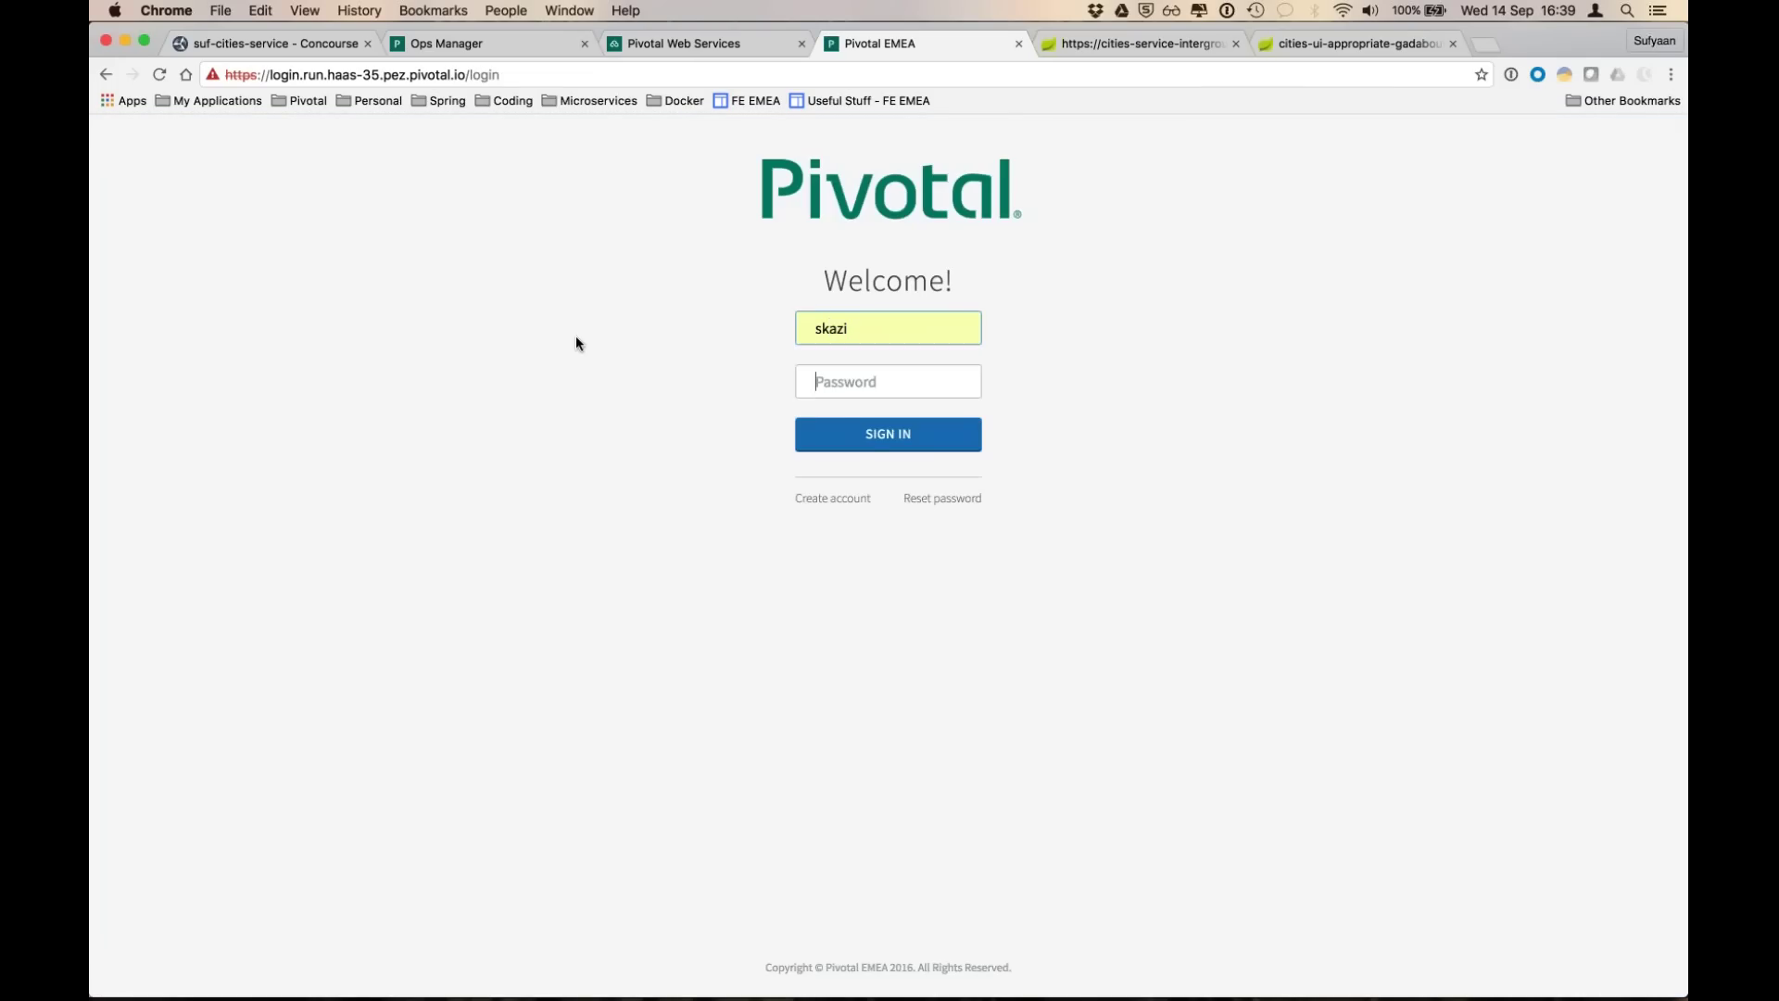
{"action": "key", "text": "Tab"}
{"action": "type", "text": "*******"}
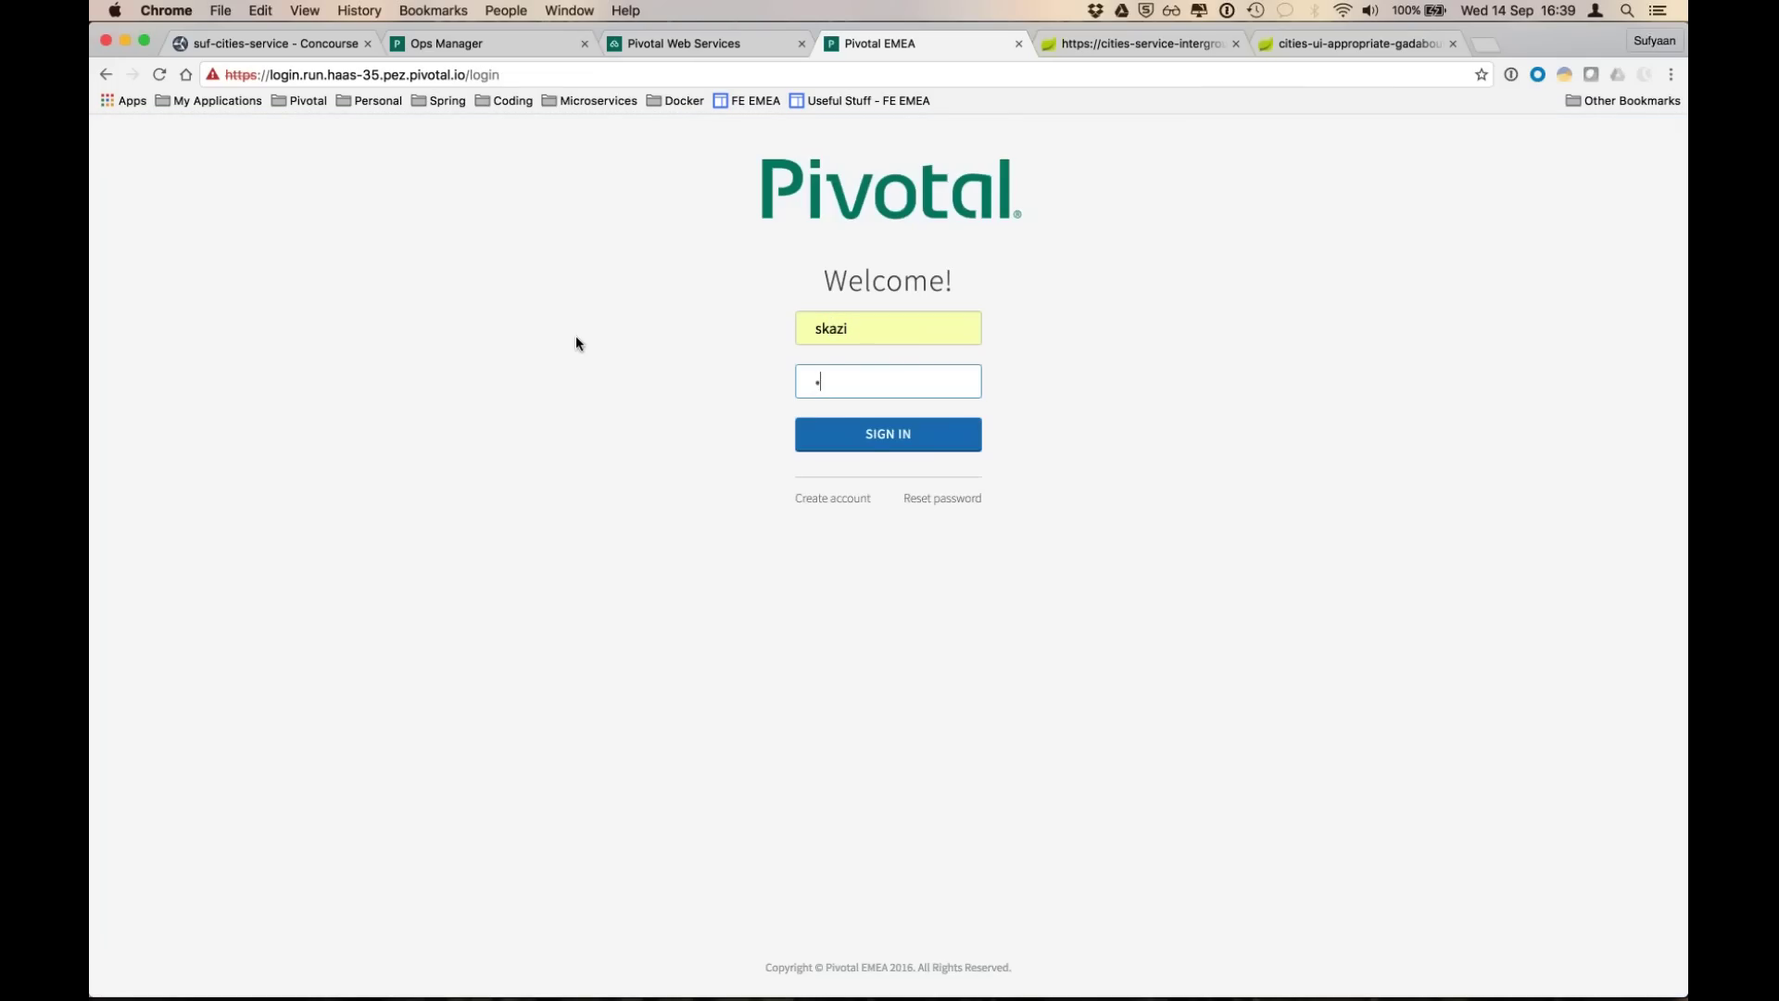
{"action": "key", "text": "Return"}
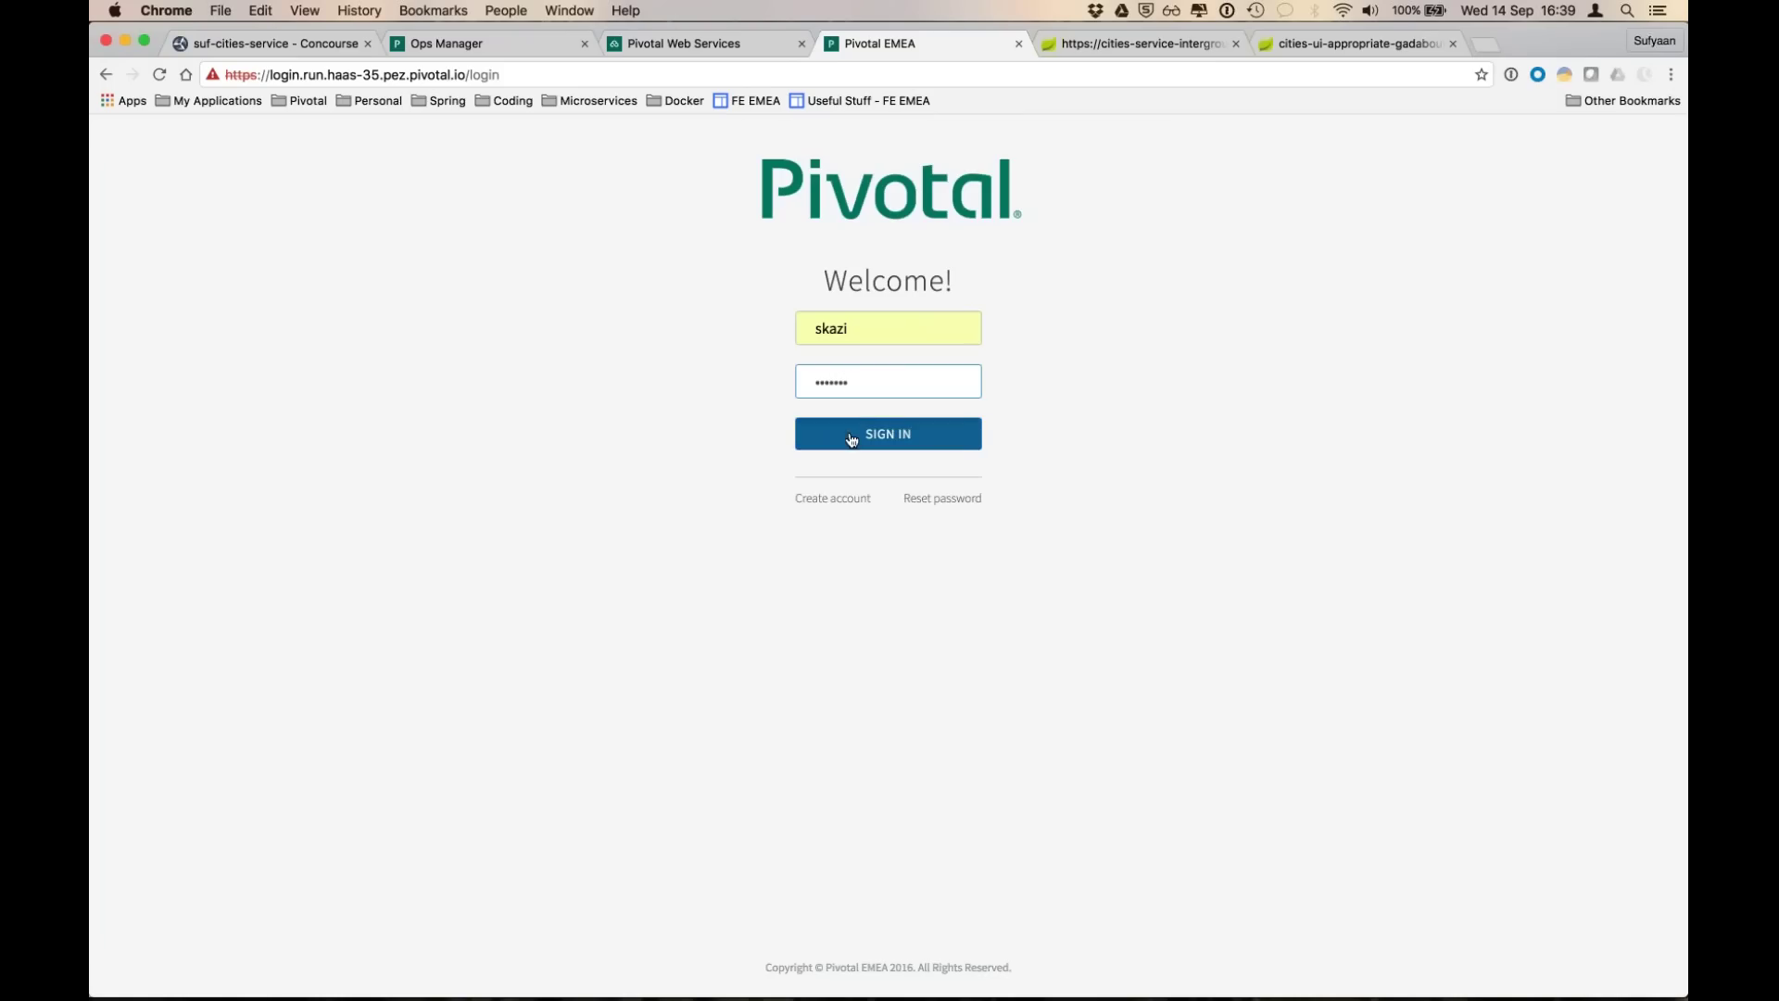
{"action": "left_click", "coordinate": [970, 353]}
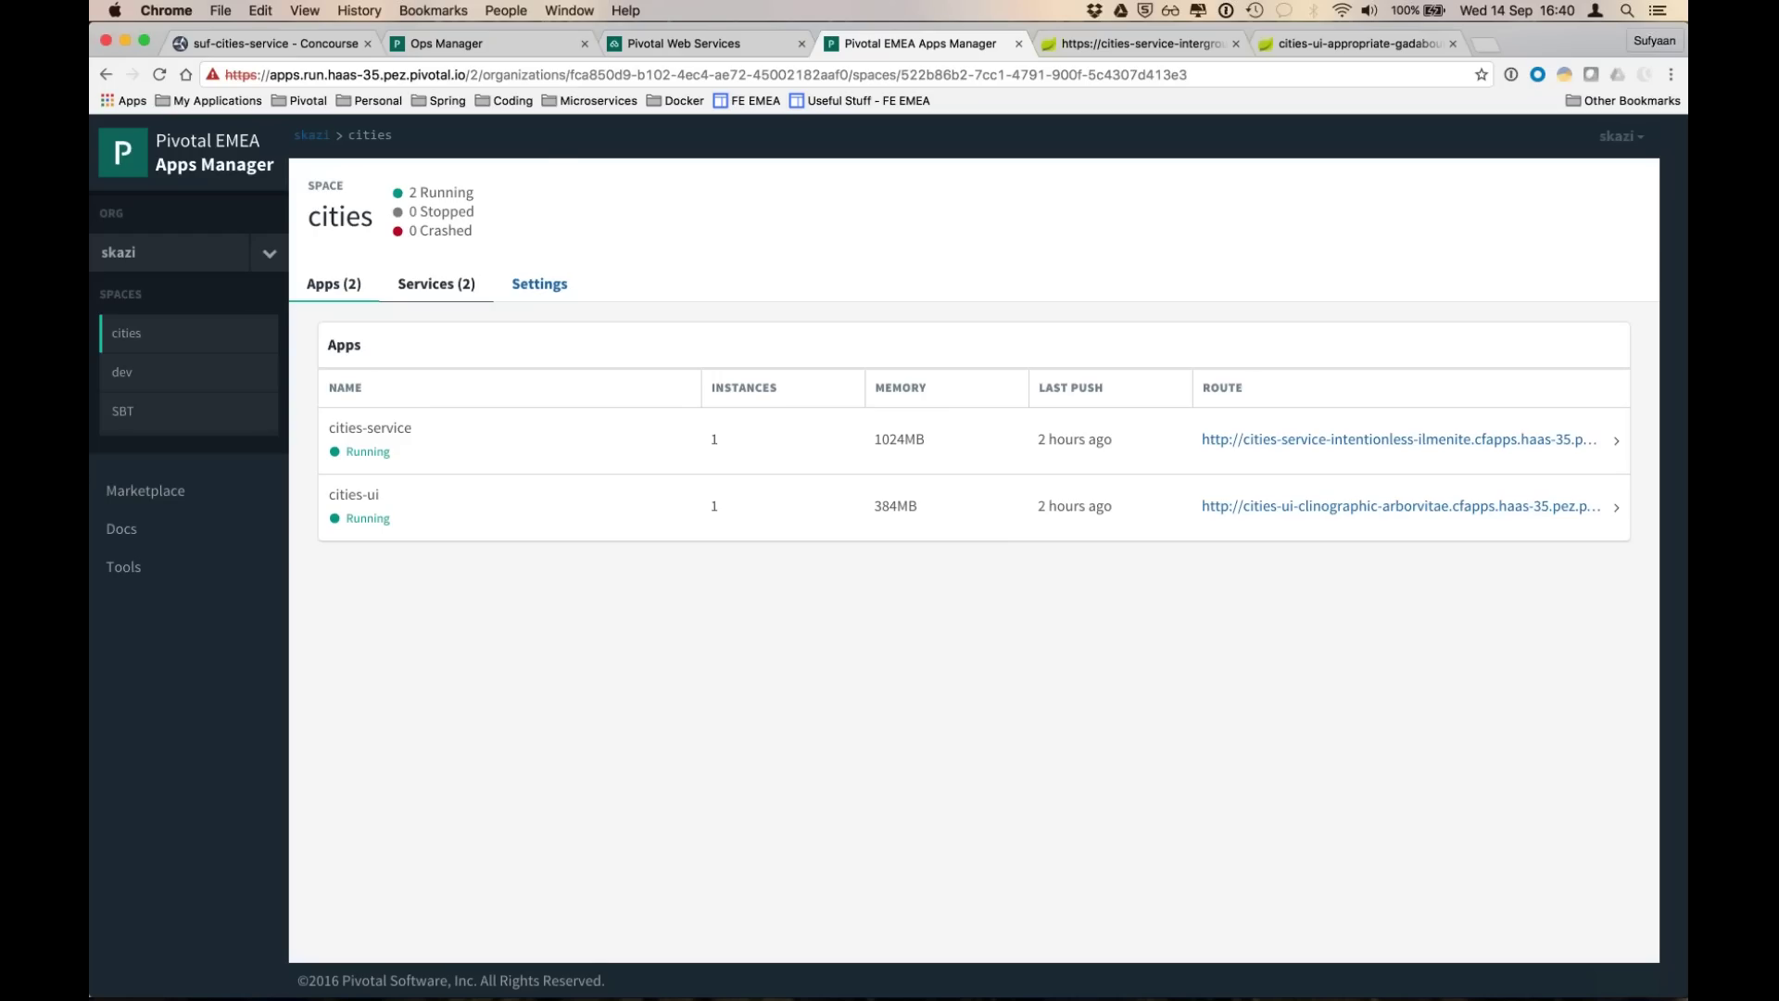
- Review the Spring Cloud Services tile on the Ops Manager installation dashboard and return to Apps Manager
{"action": "left_click", "coordinate": [478, 48]}
{"action": "left_click", "coordinate": [191, 223]}
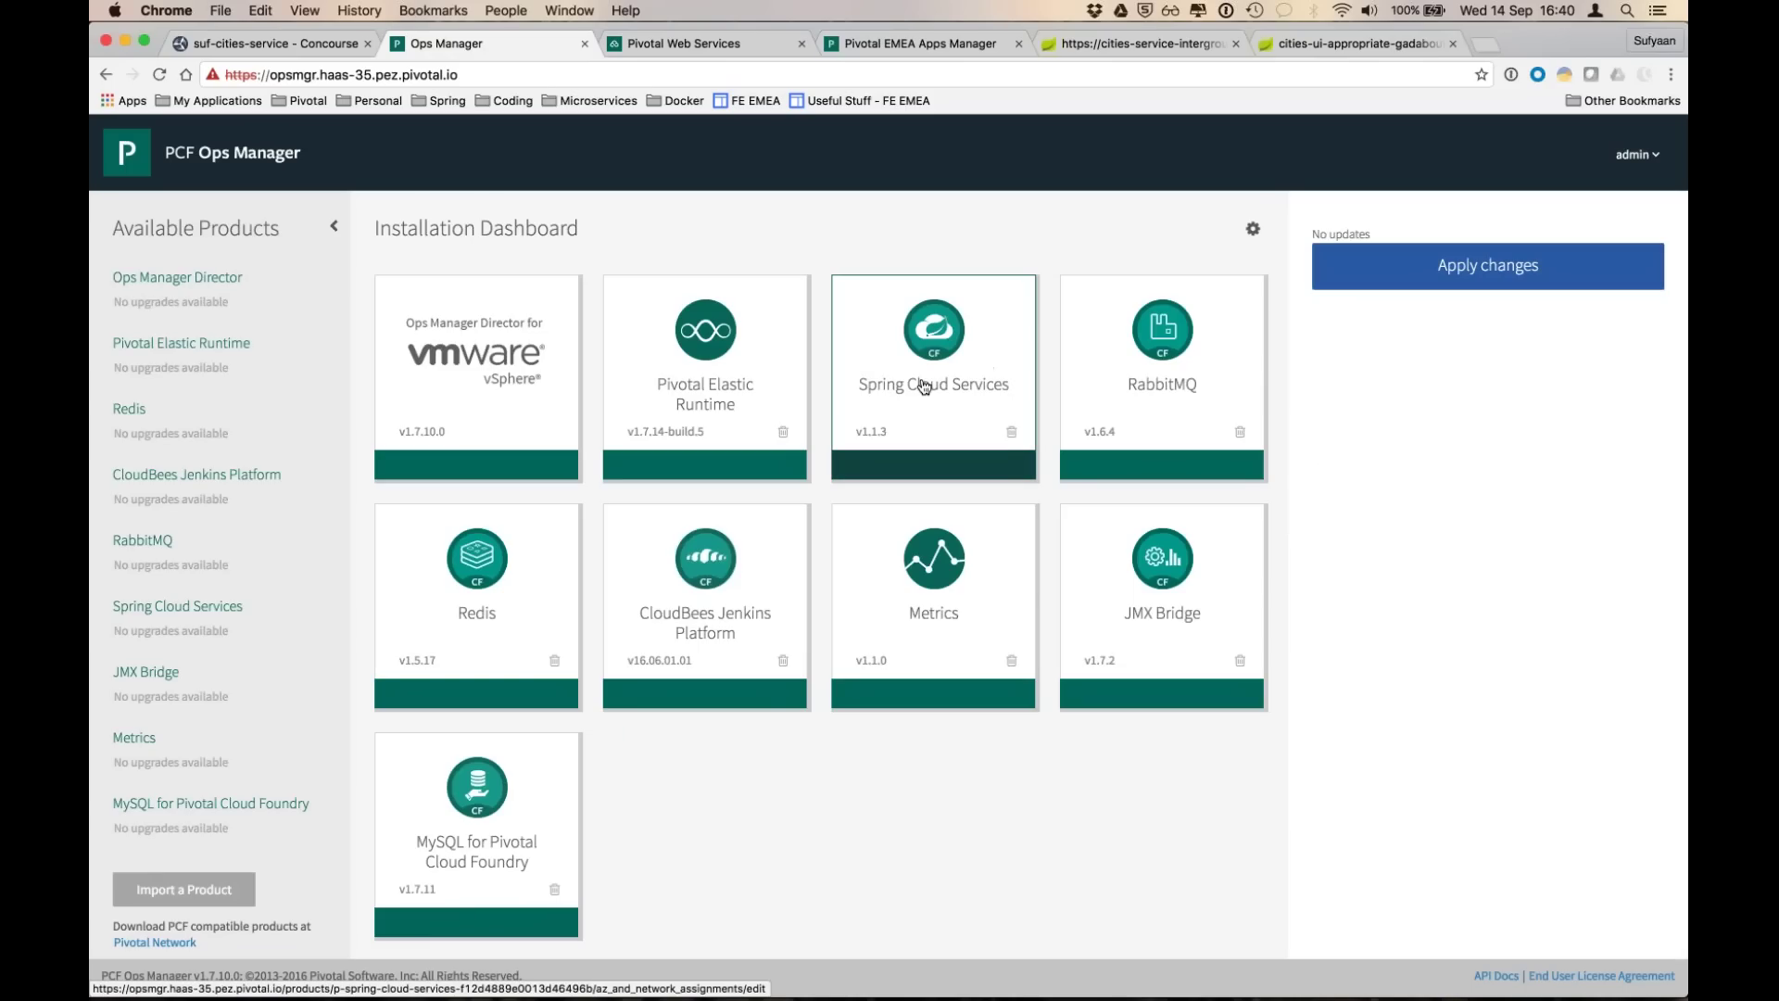
{"action": "left_click", "coordinate": [931, 43]}
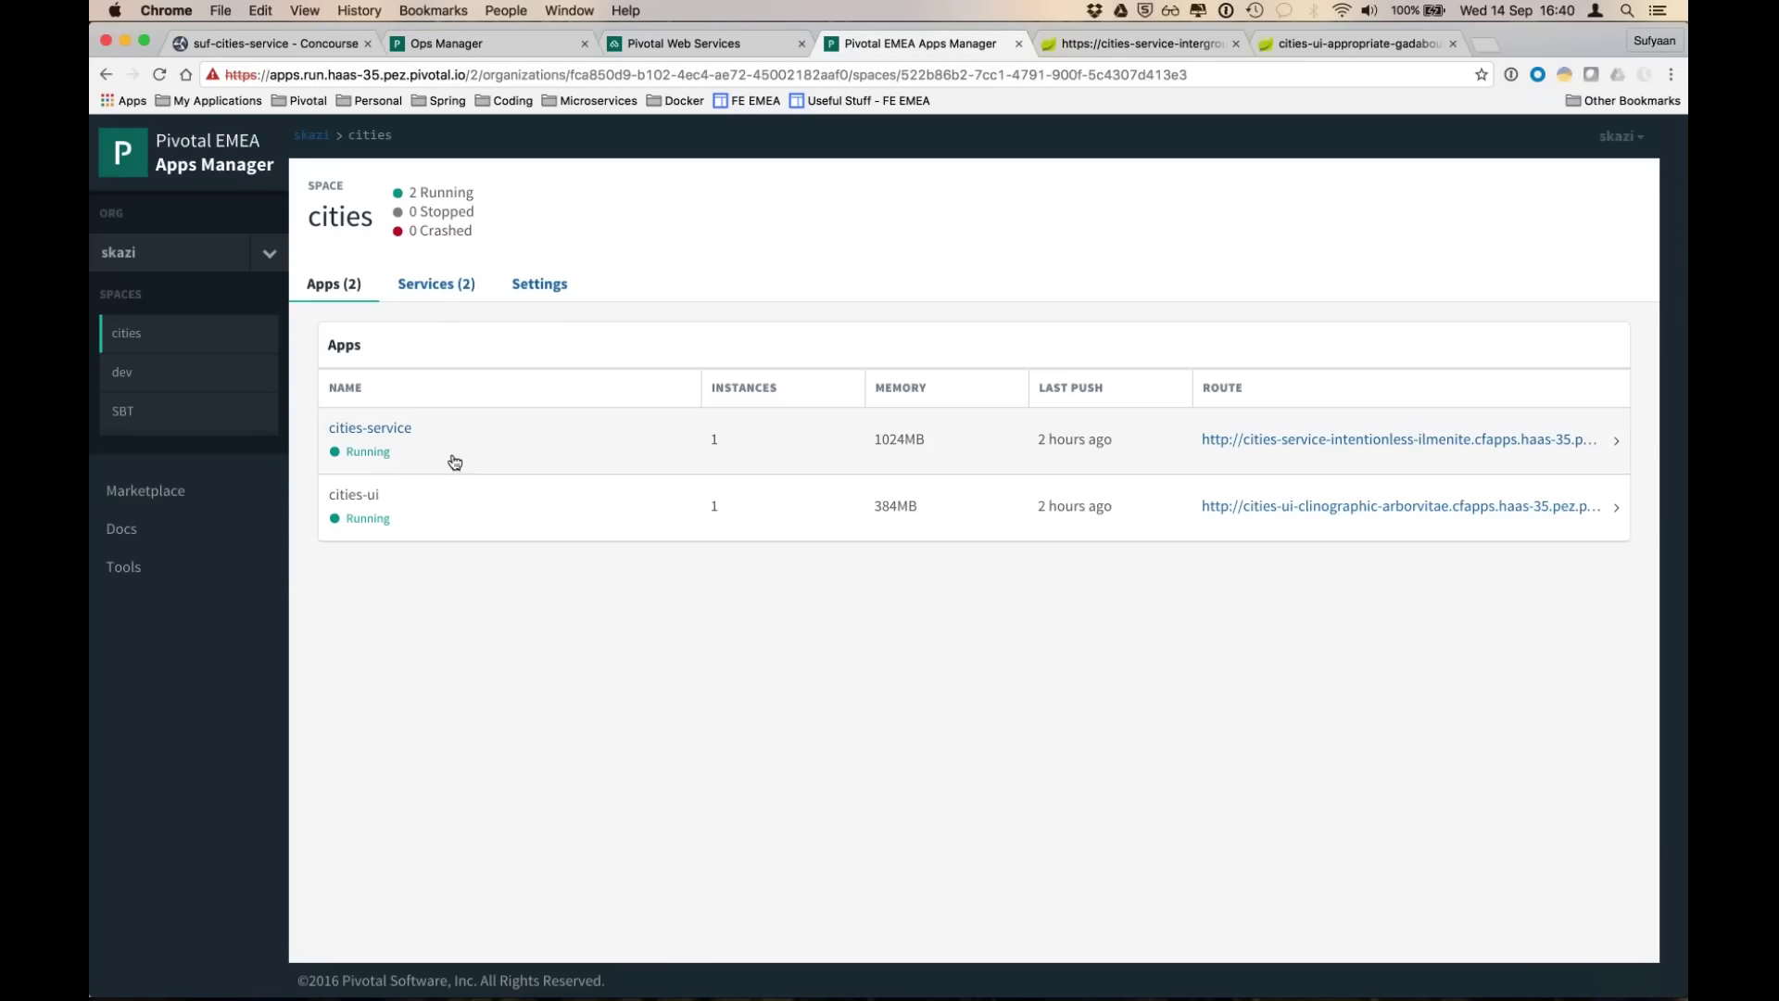
- Open the Service Registry instance among the cities space's services and inspect its bound apps
{"action": "left_click", "coordinate": [432, 287]}
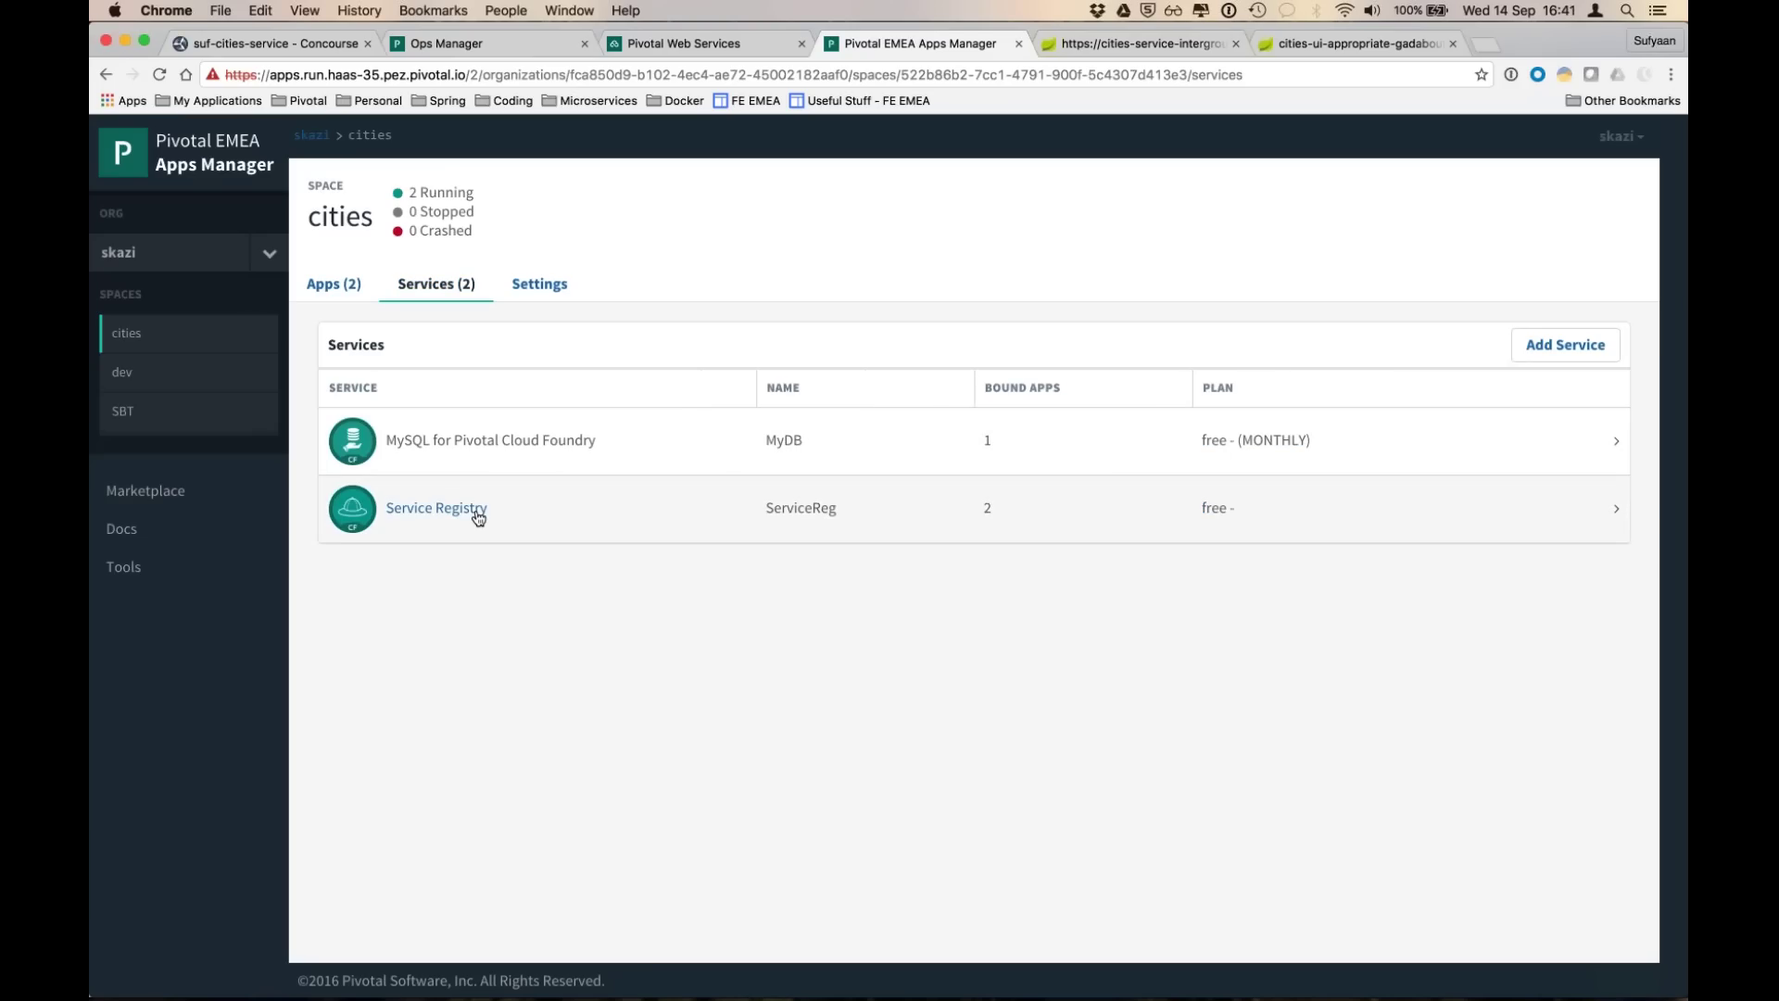
{"action": "left_click", "coordinate": [569, 515]}
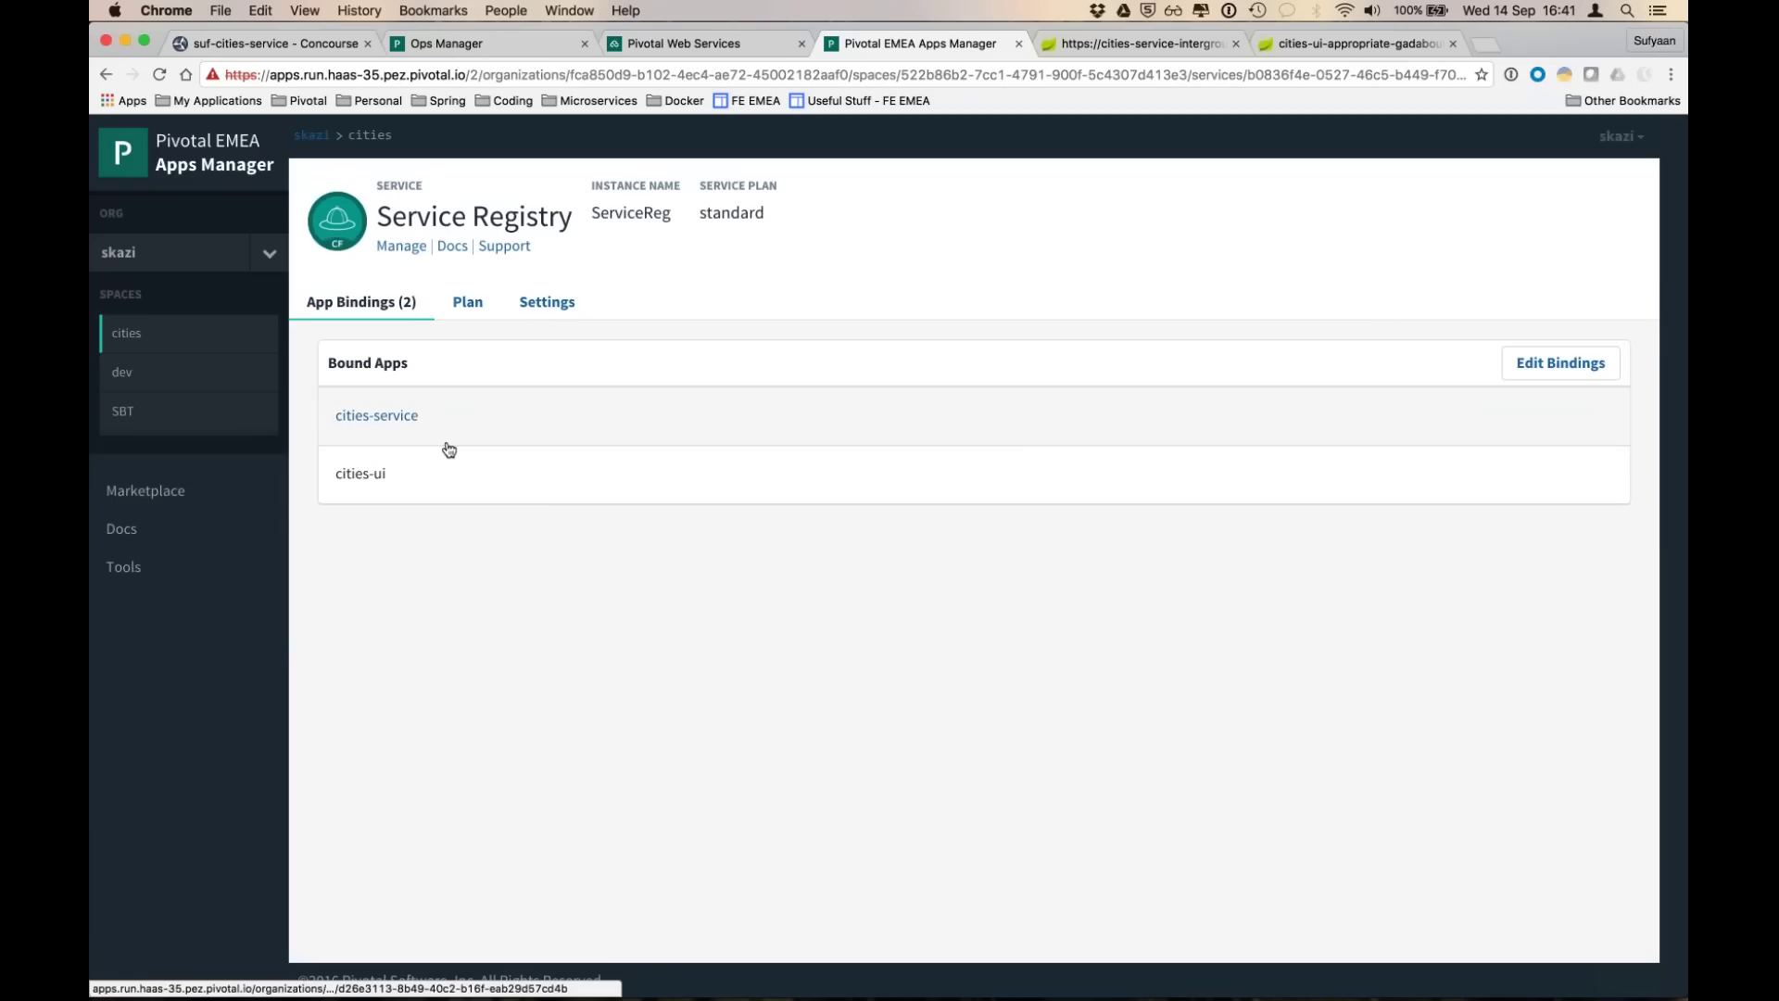
{"action": "left_click", "coordinate": [448, 484]}
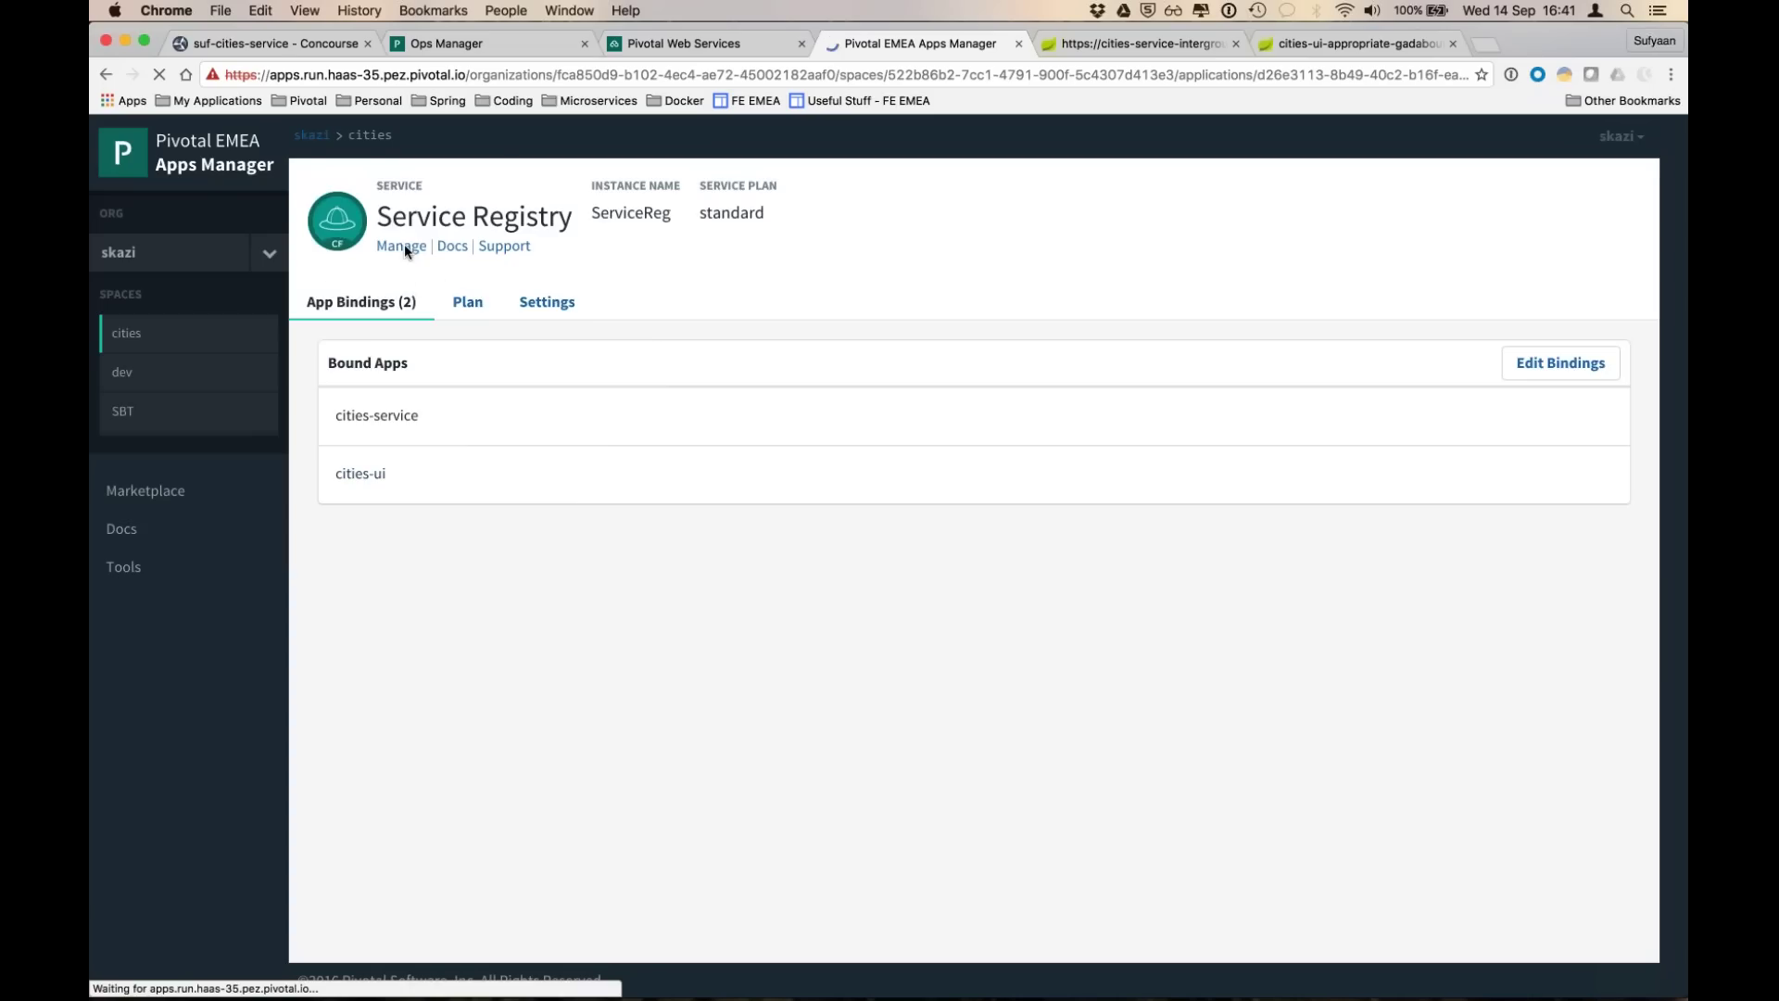
{"action": "key", "text": "super+bracketleft"}
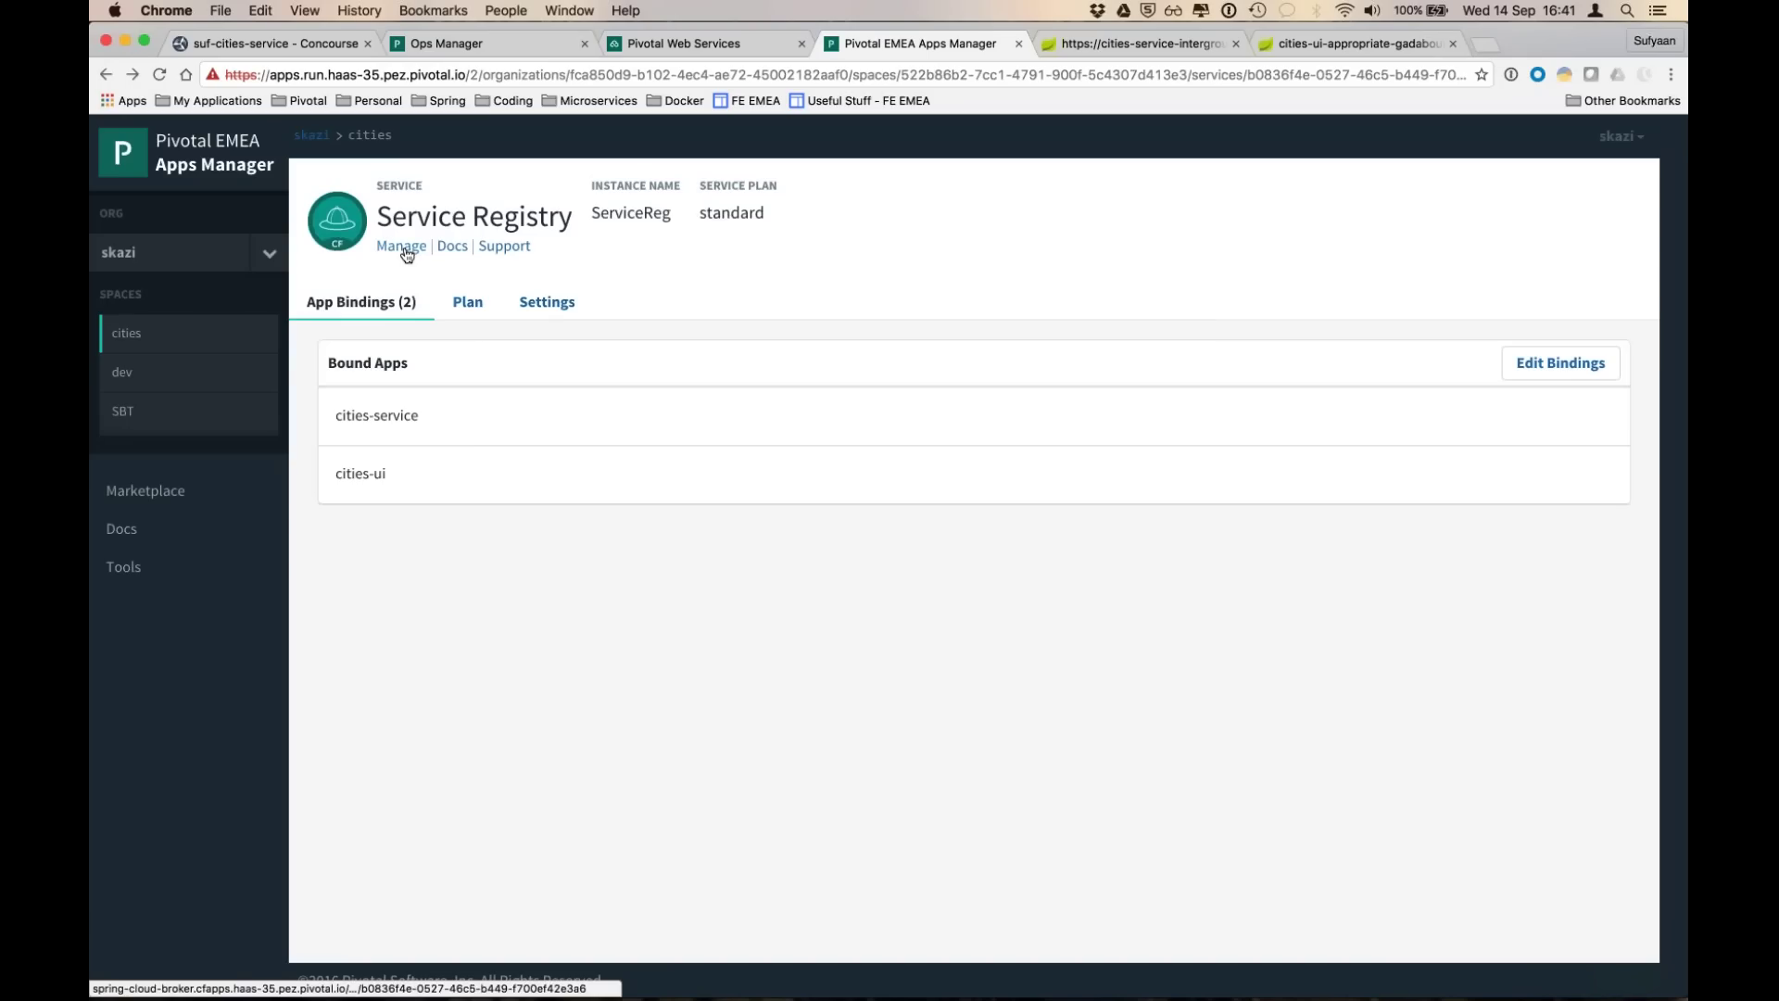
- Open the Service Registry's management dashboard, expand the registered CITIES-SERVICE and CITIES-UI instances, and dismiss the renewals notice
{"action": "left_click", "coordinate": [403, 247]}
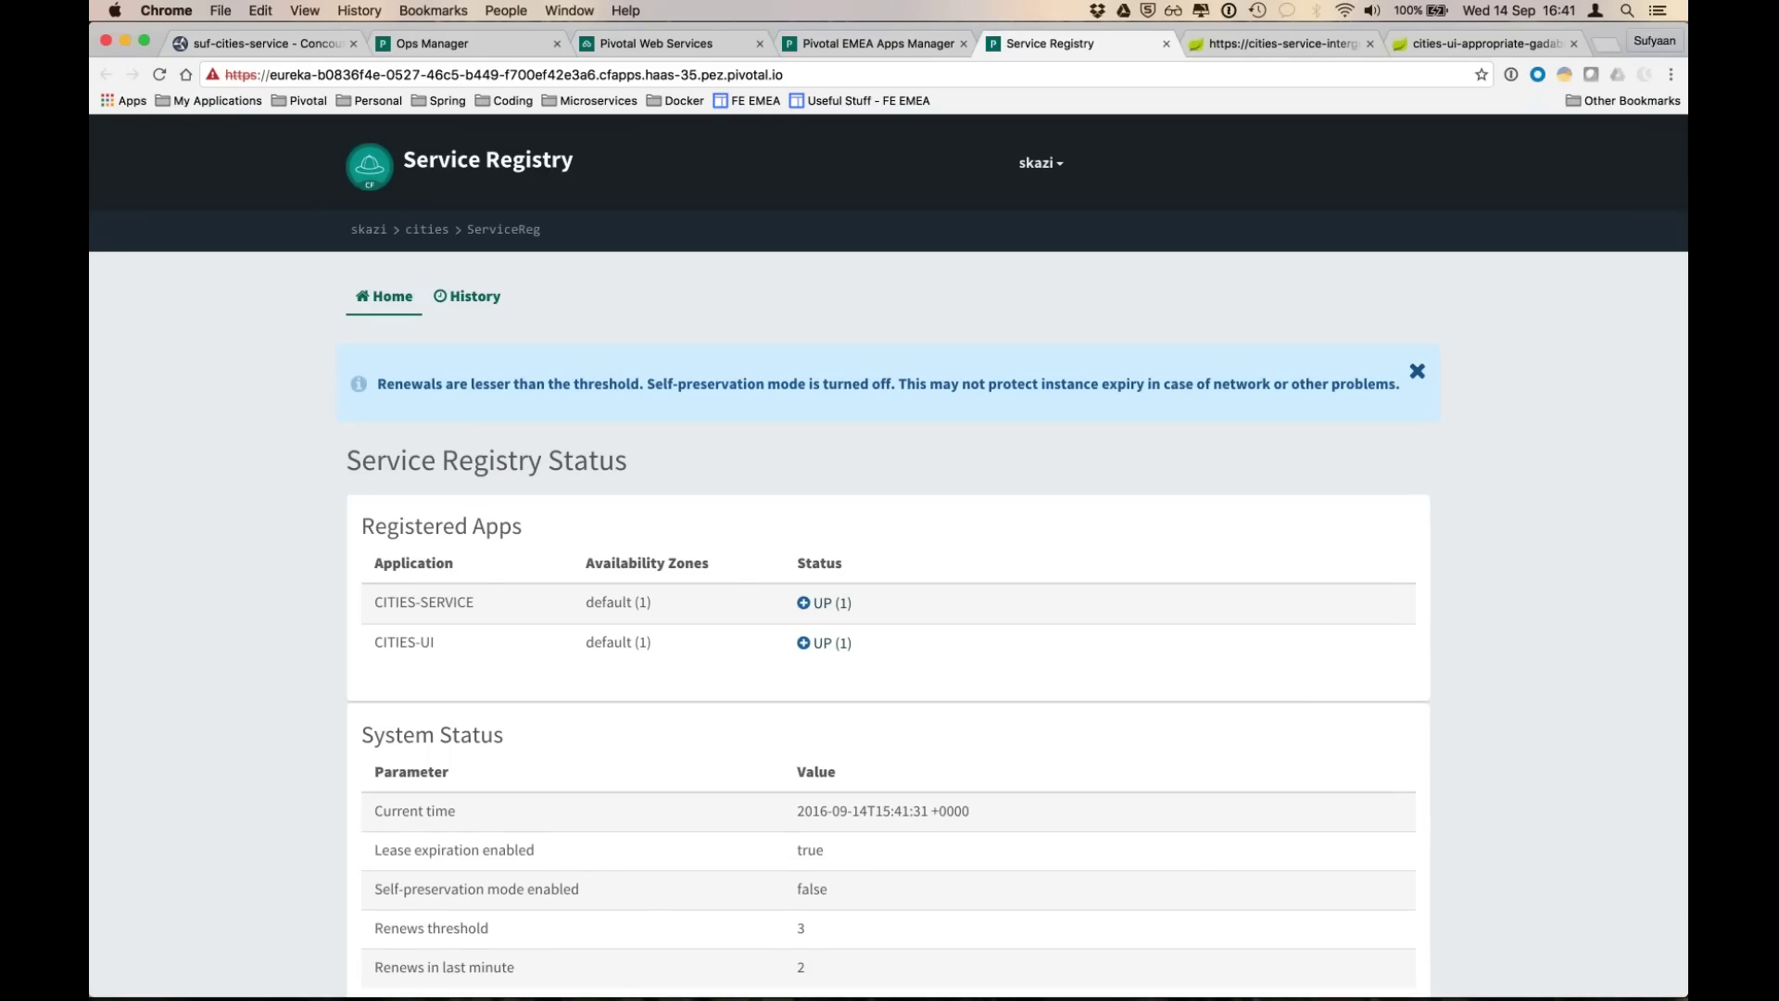
{"action": "left_click", "coordinate": [803, 602]}
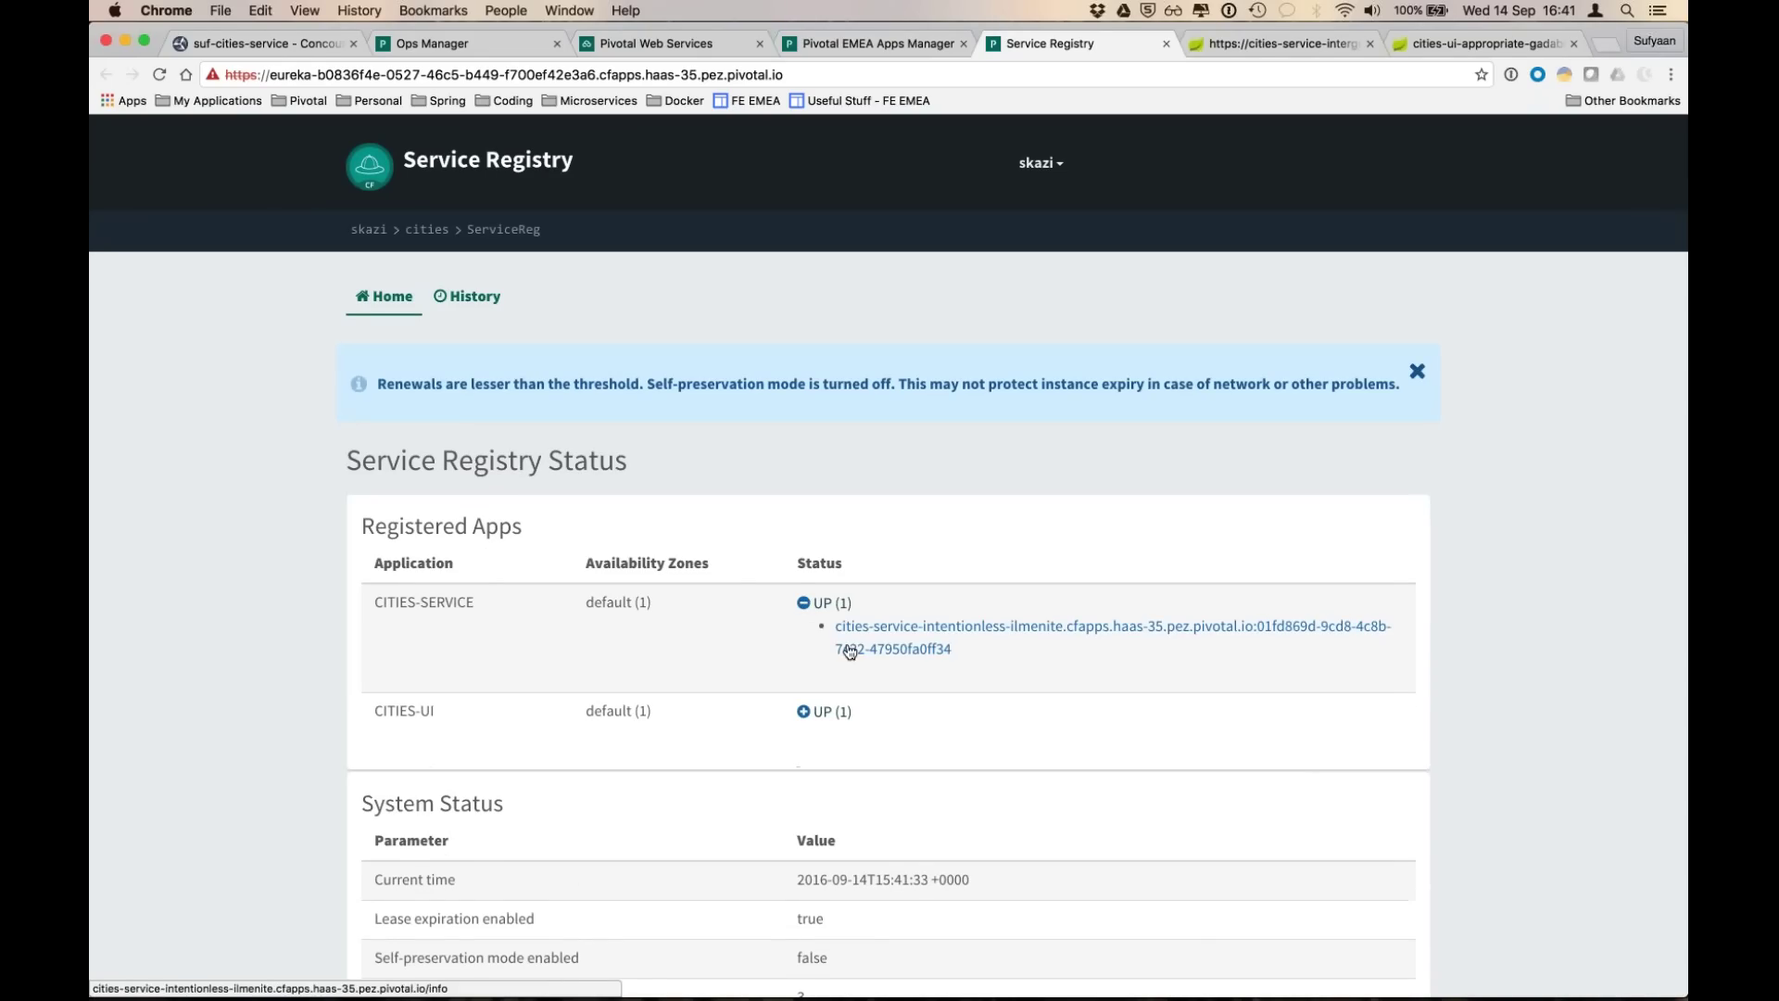
{"action": "left_click", "coordinate": [804, 711]}
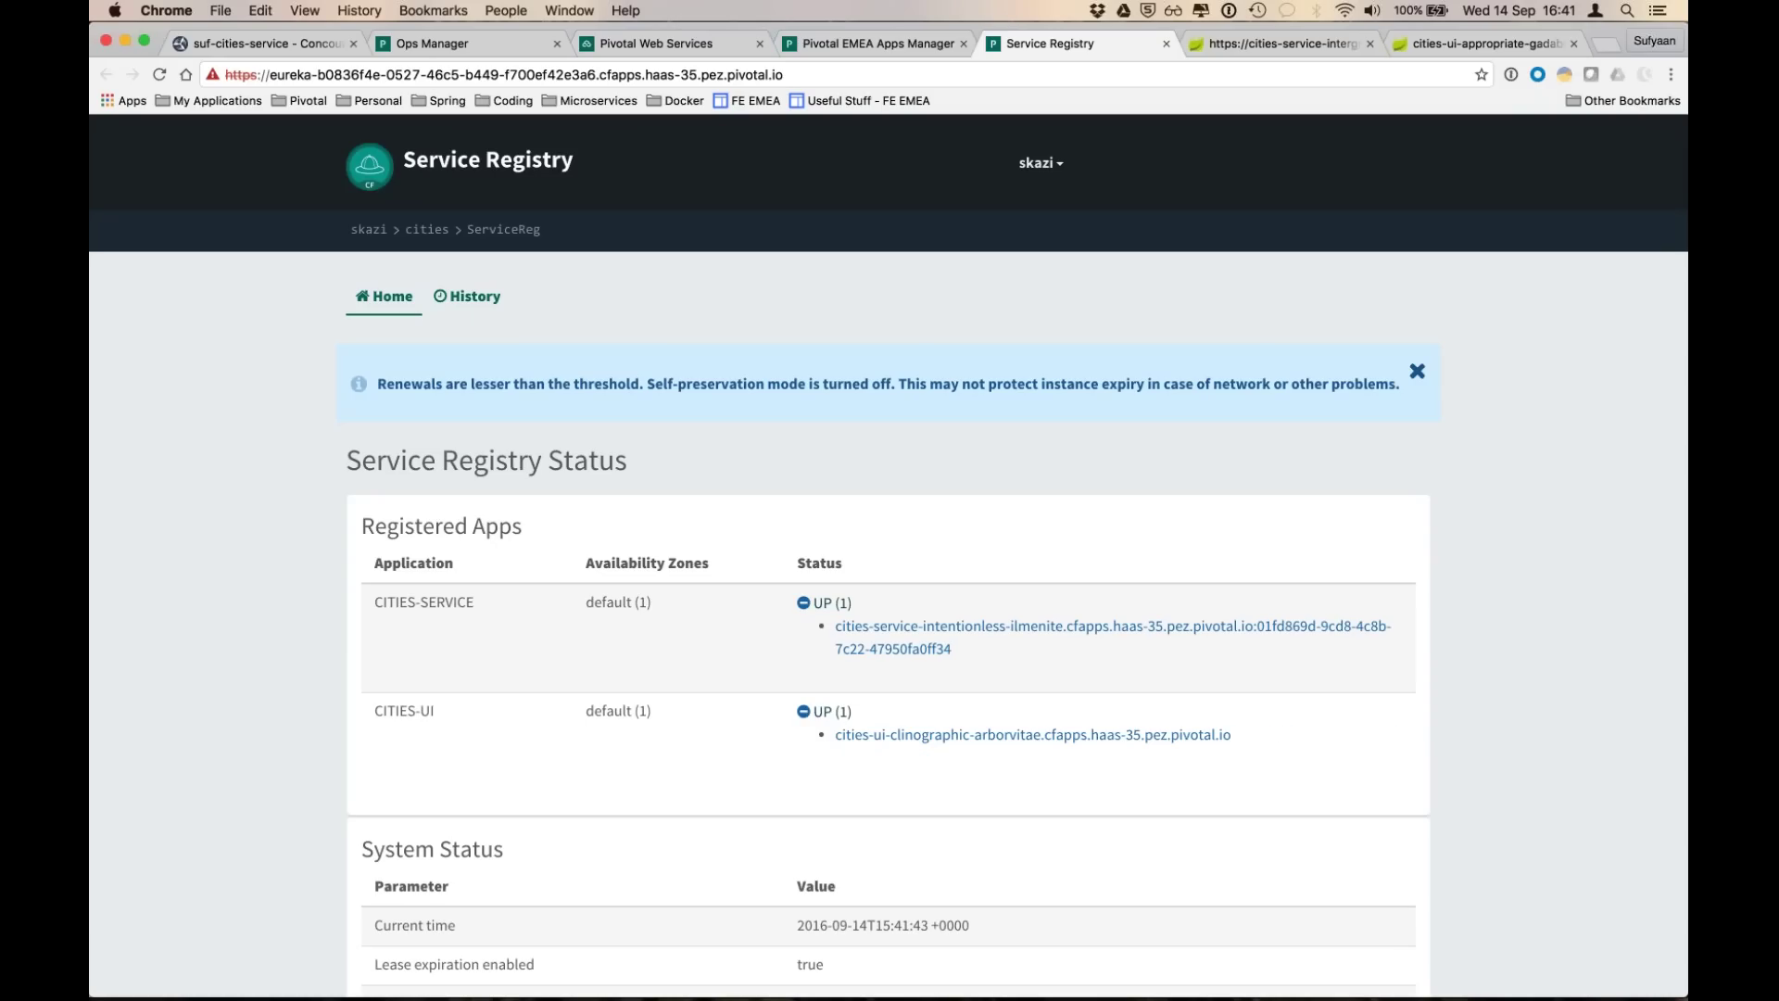
{"action": "left_click", "coordinate": [1417, 370]}
- Return to the cities space in Apps Manager and inspect the services bound to the cities-ui app
{"action": "left_click", "coordinate": [882, 43]}
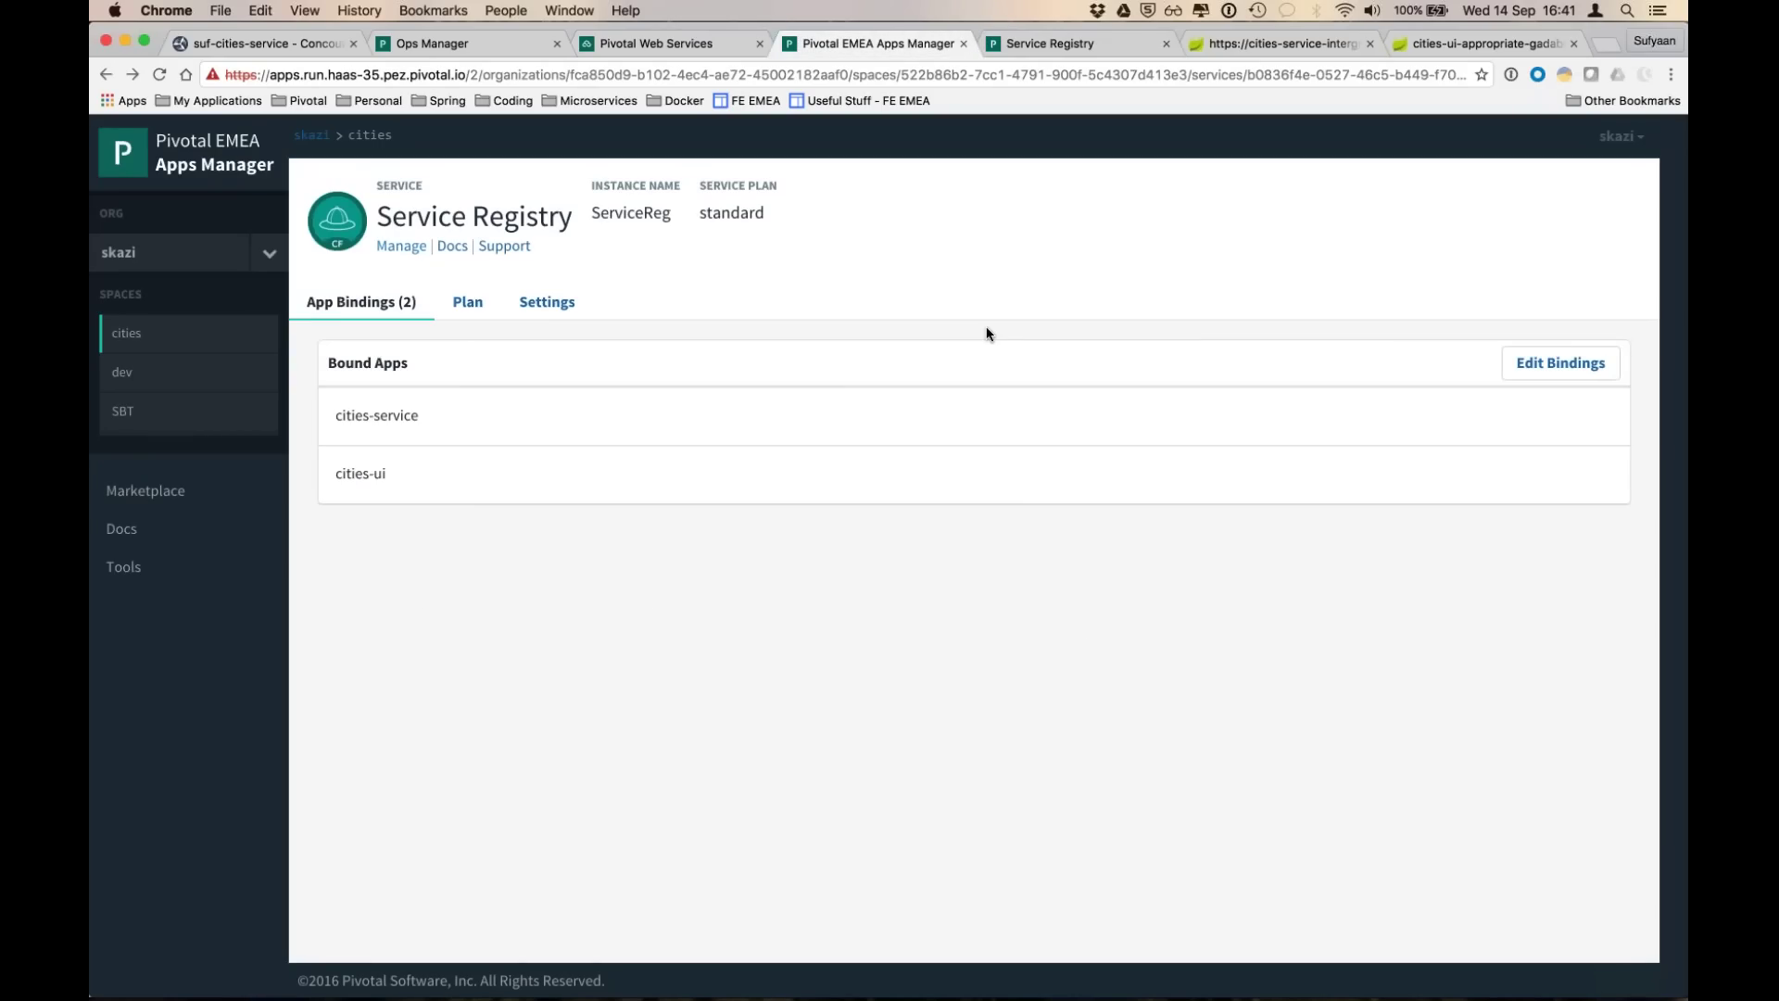
{"action": "left_click", "coordinate": [179, 344]}
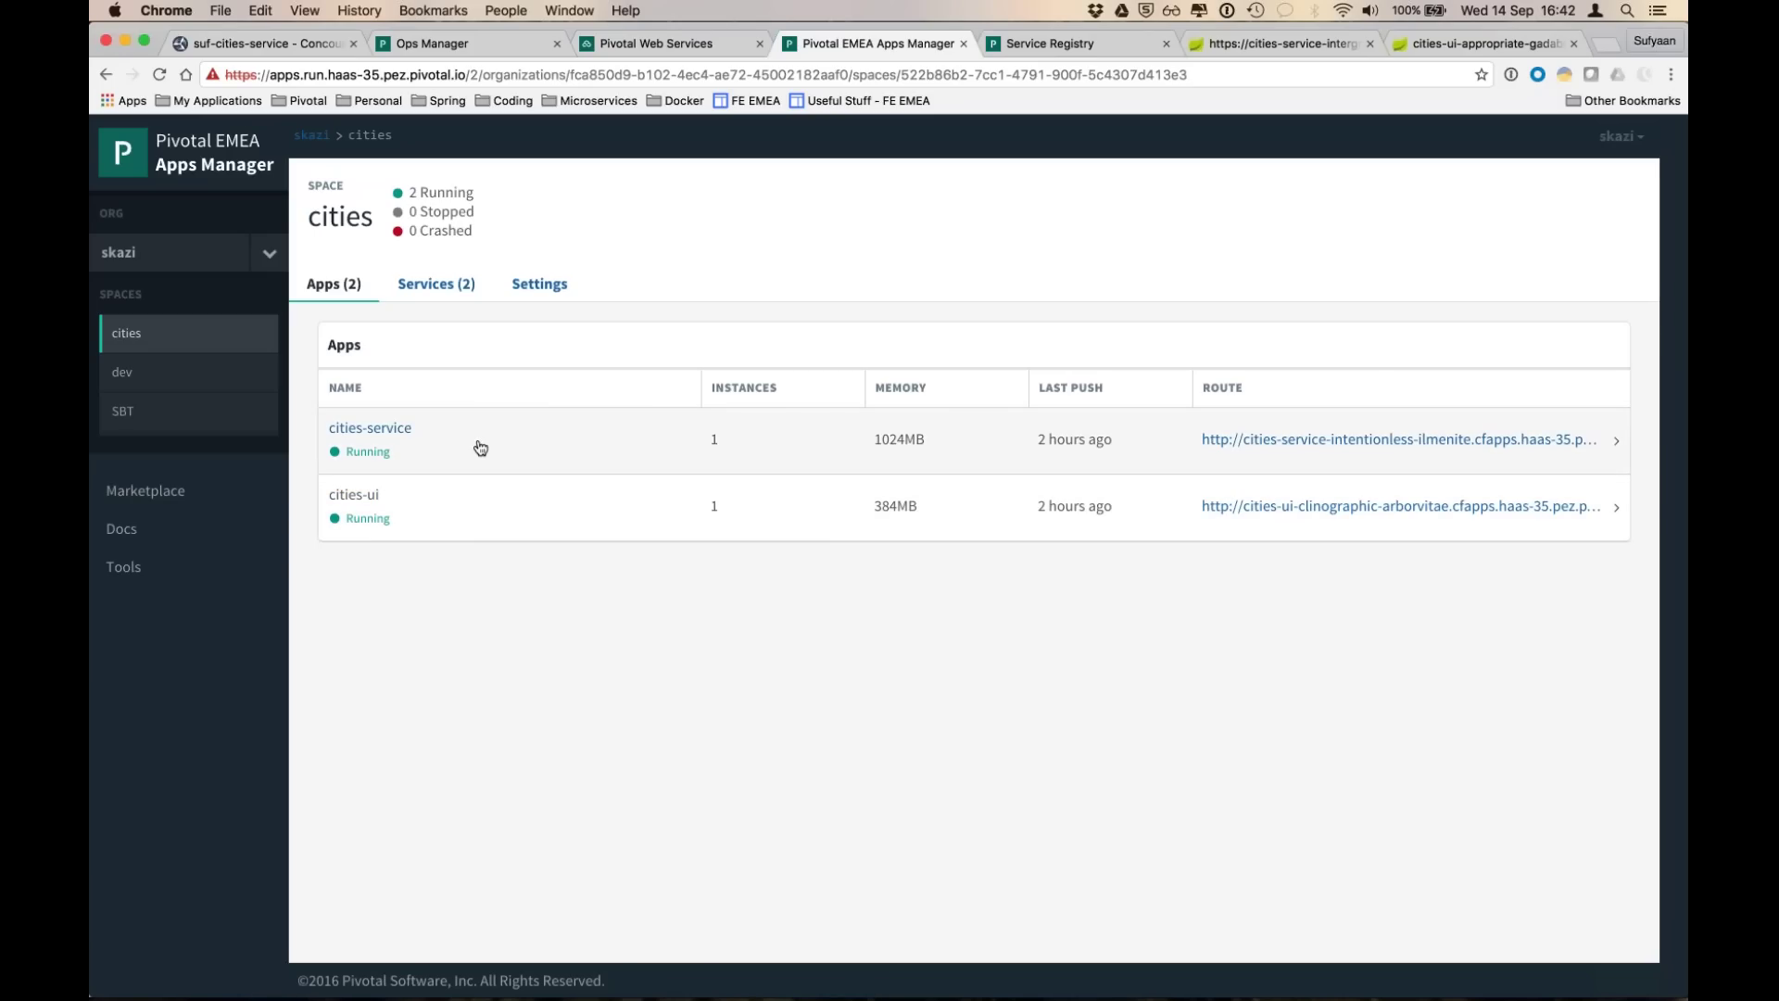
{"action": "left_click", "coordinate": [480, 516]}
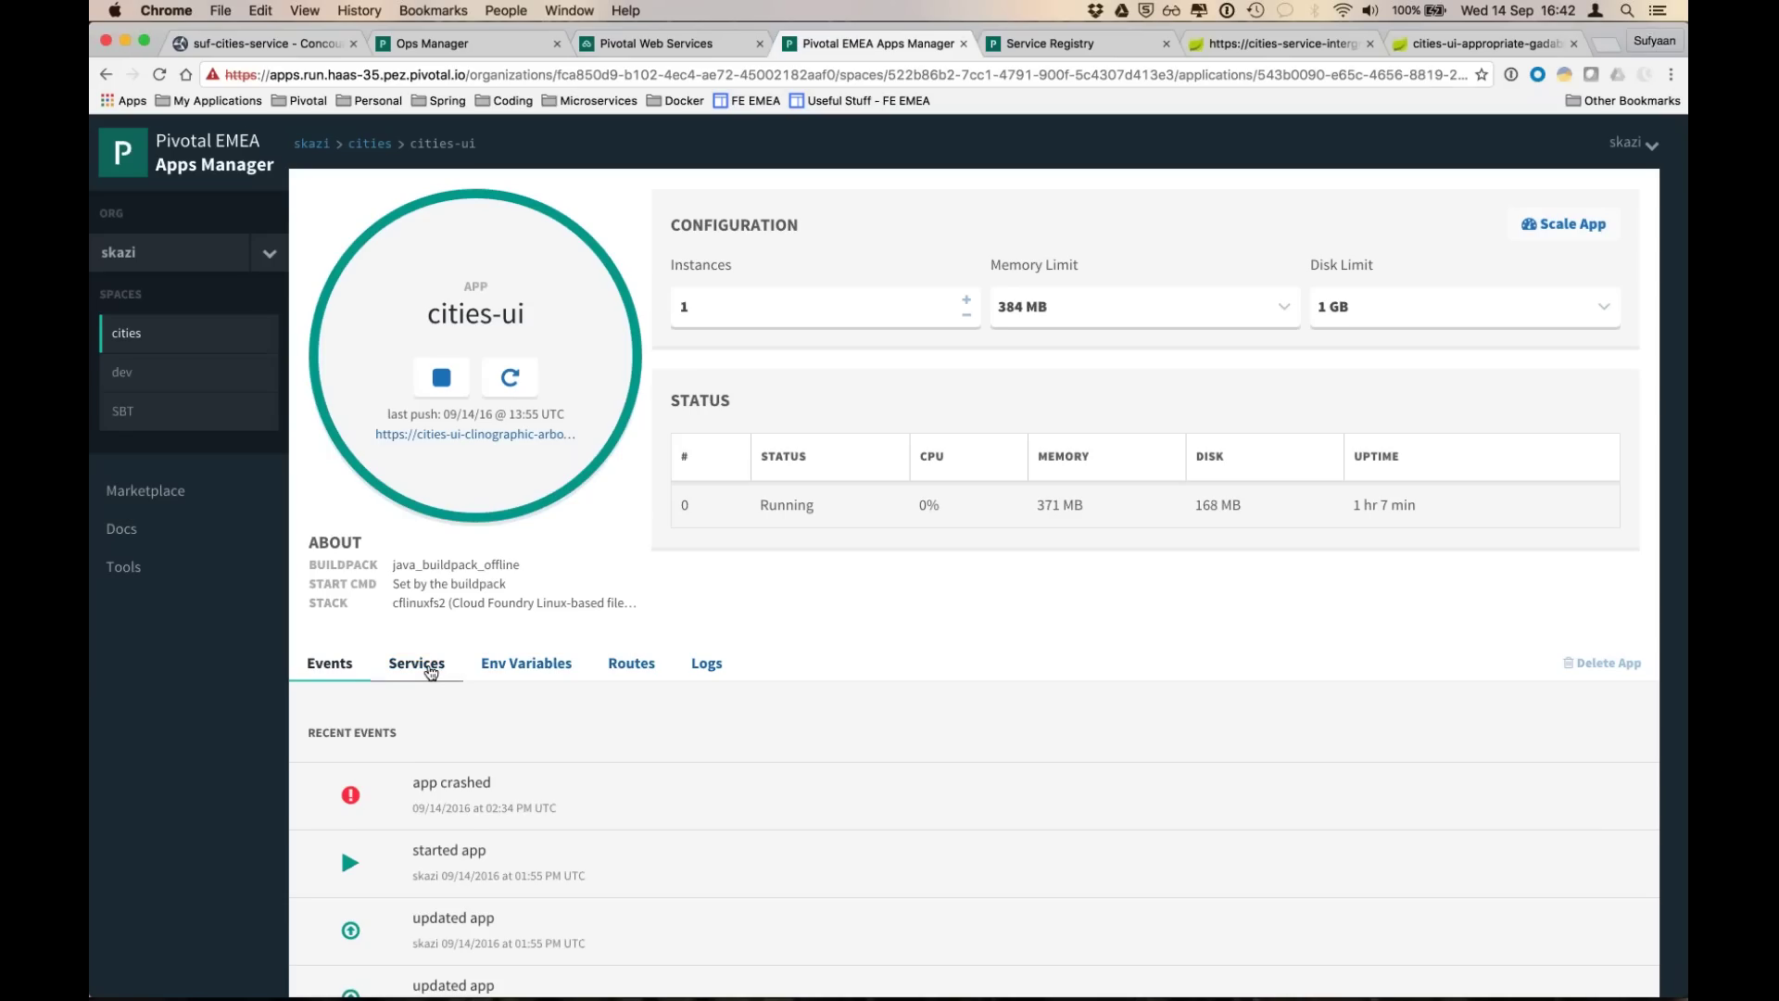
{"action": "left_click", "coordinate": [431, 670]}
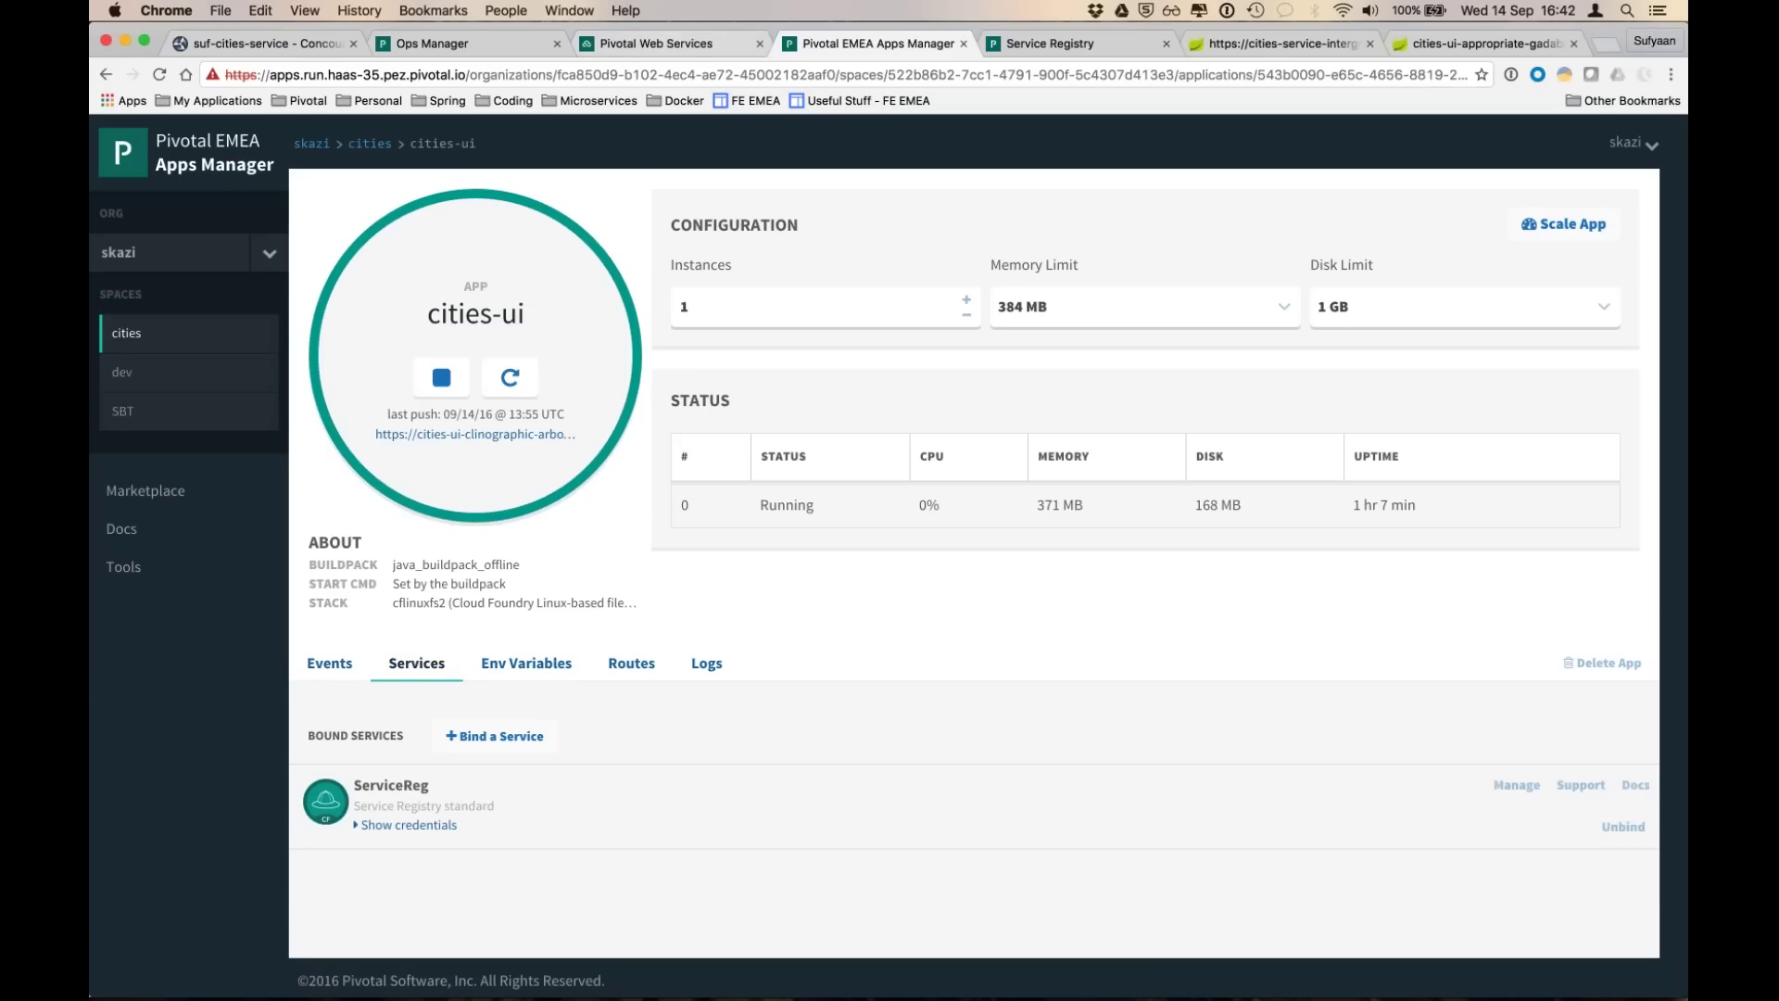
- Compare the cities-ui app's bound services on Pivotal Web Services with those in Apps Manager, then switch to the PowerPoint slides
{"action": "left_click", "coordinate": [677, 46]}
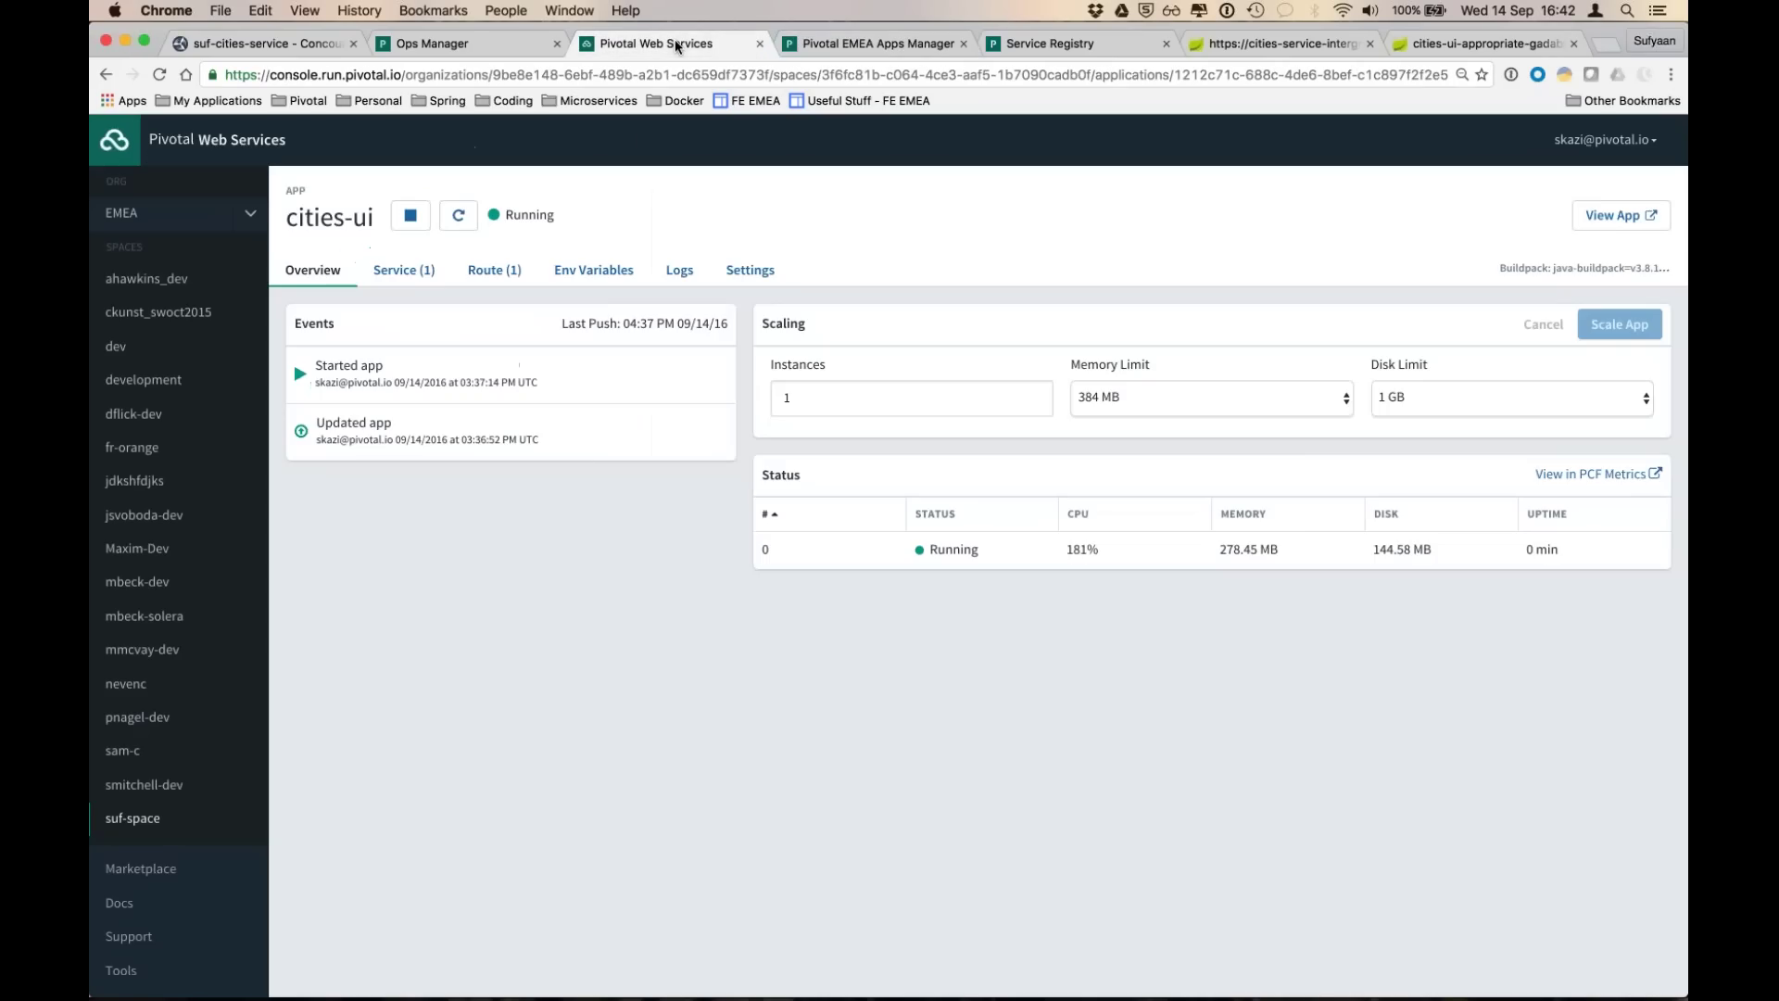
{"action": "left_click", "coordinate": [404, 272]}
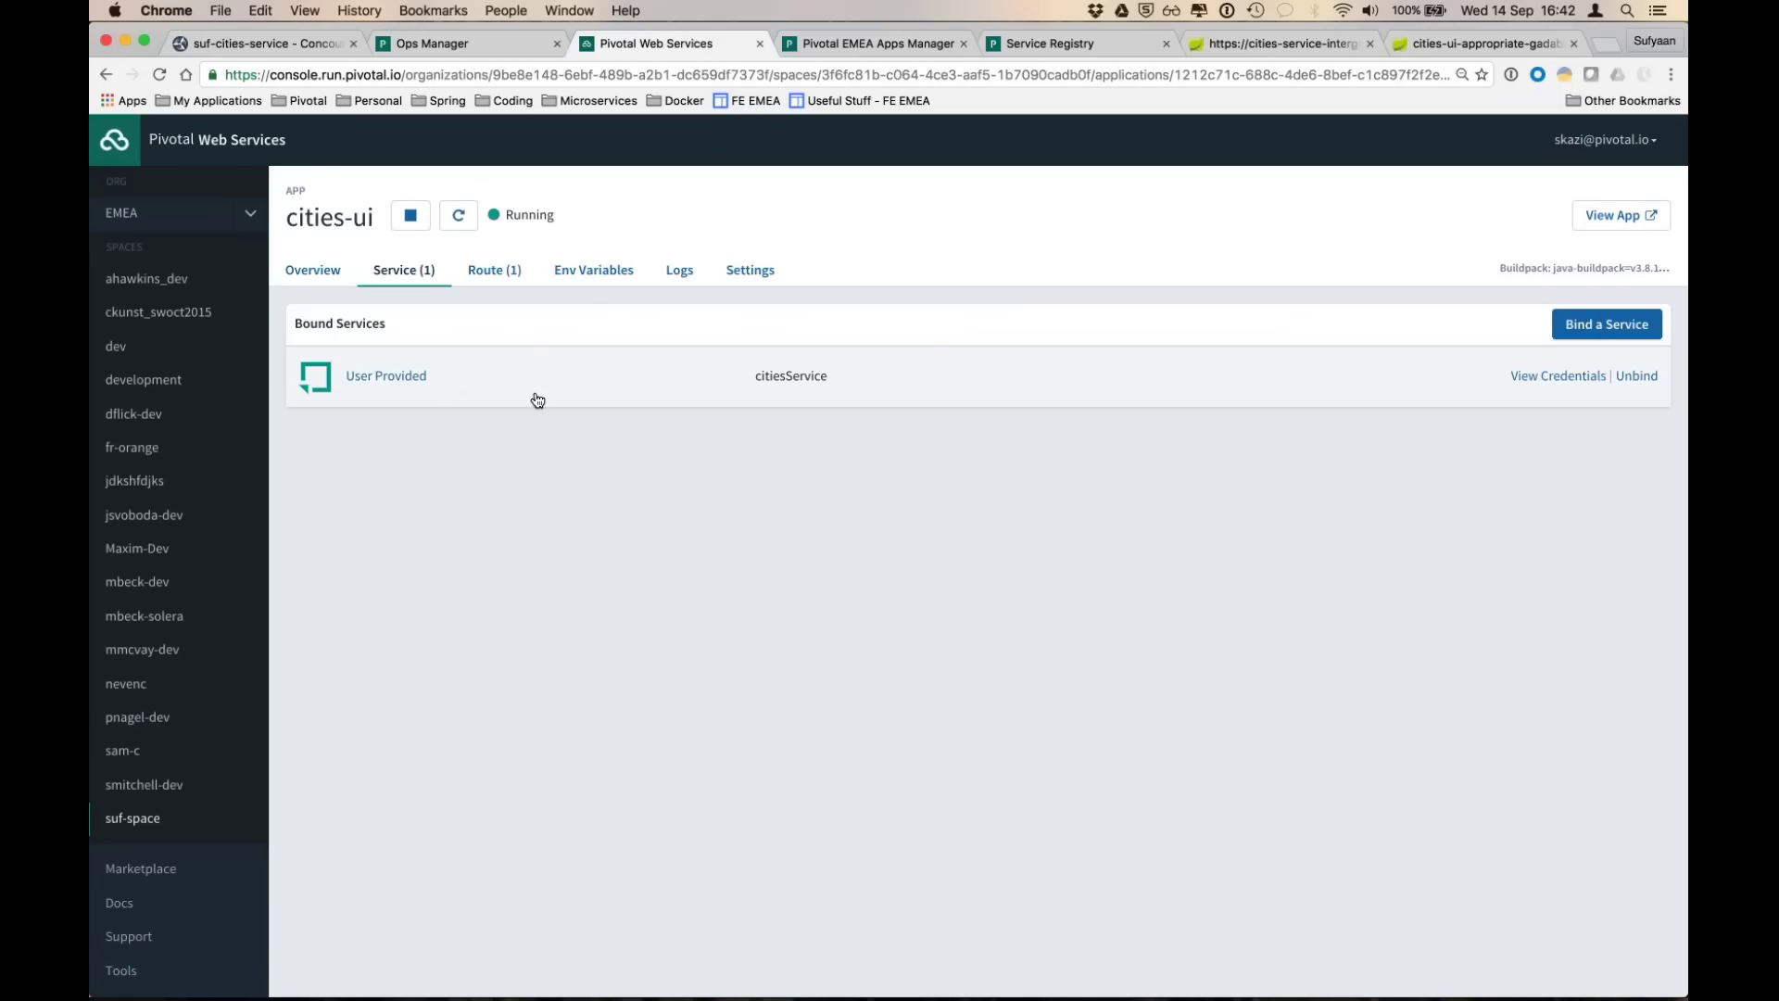
{"action": "left_click", "coordinate": [858, 46]}
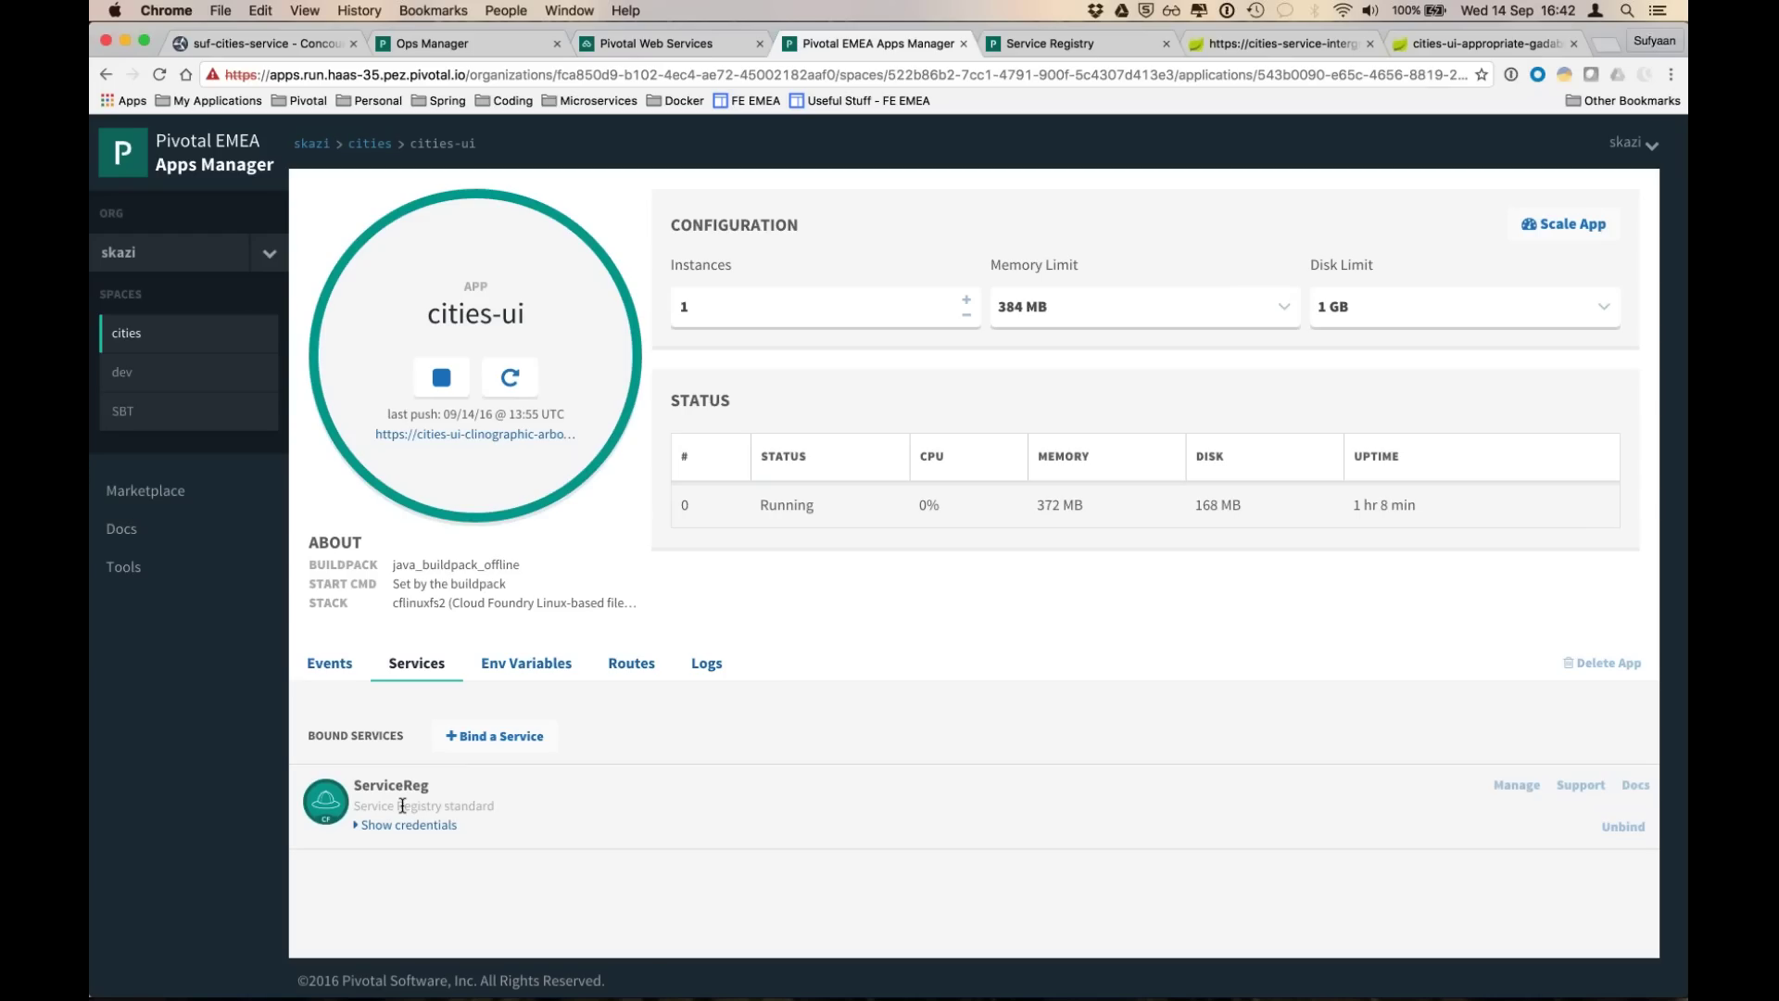
{"action": "key", "text": "super+Tab"}
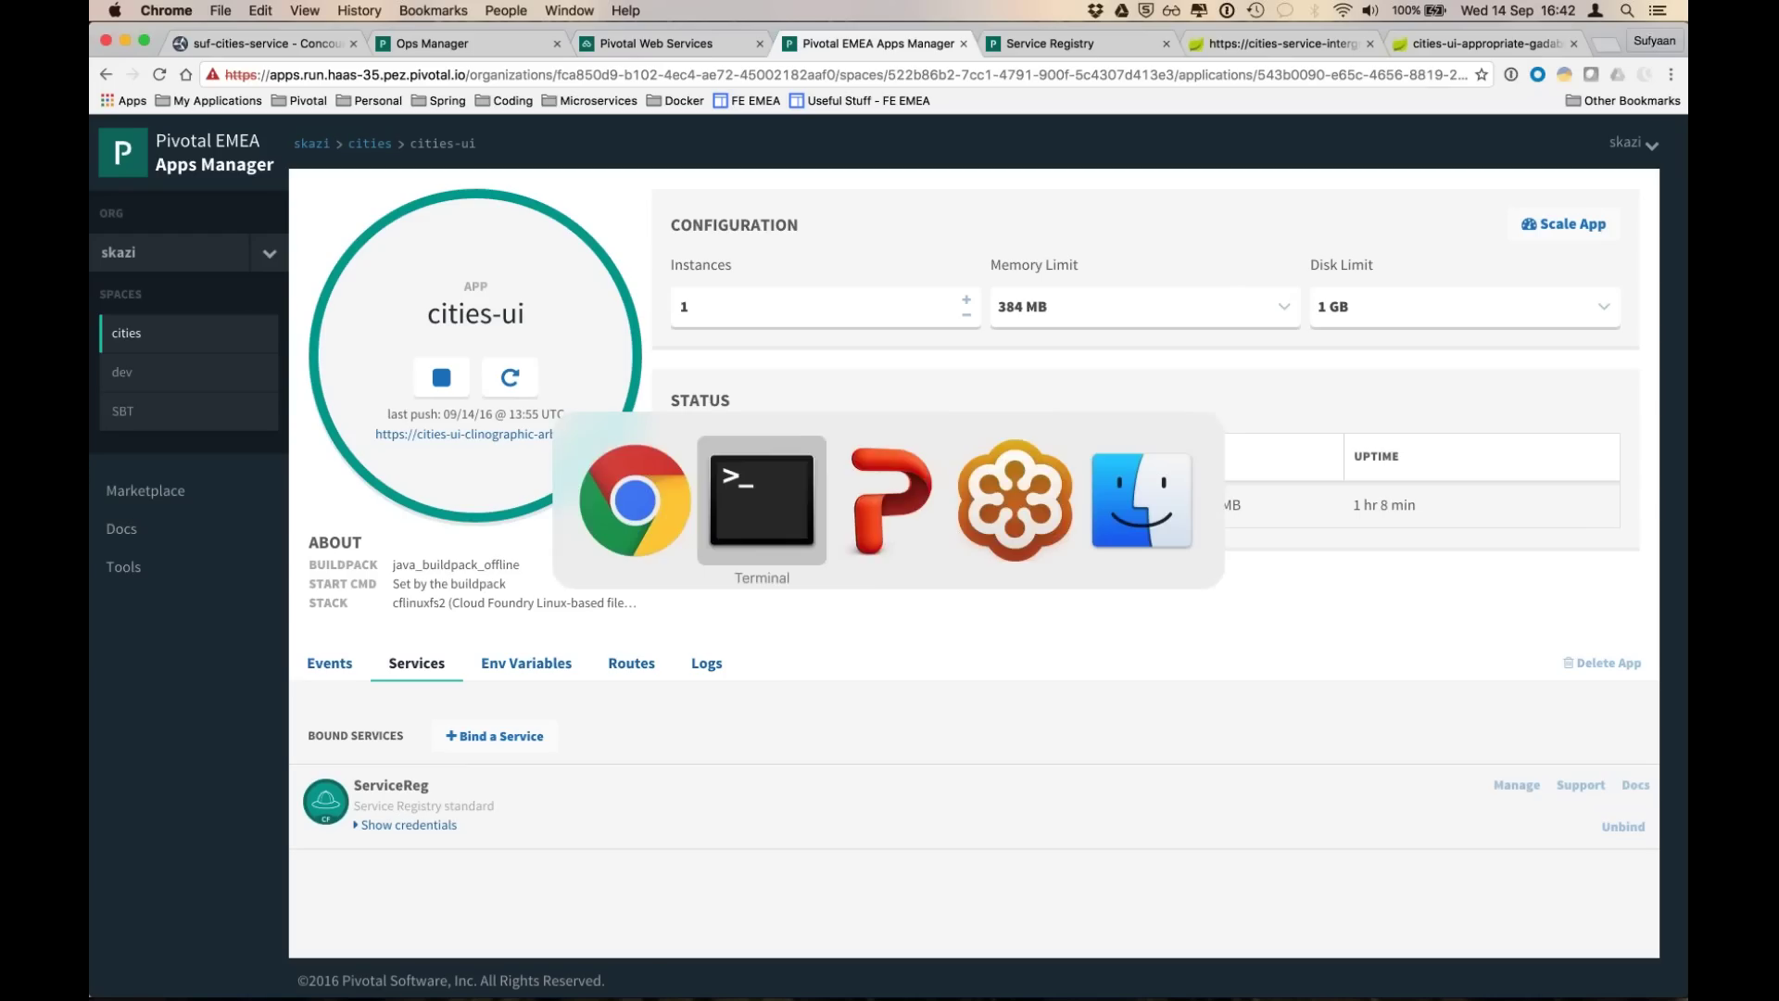
{"action": "key", "text": "super+Tab"}
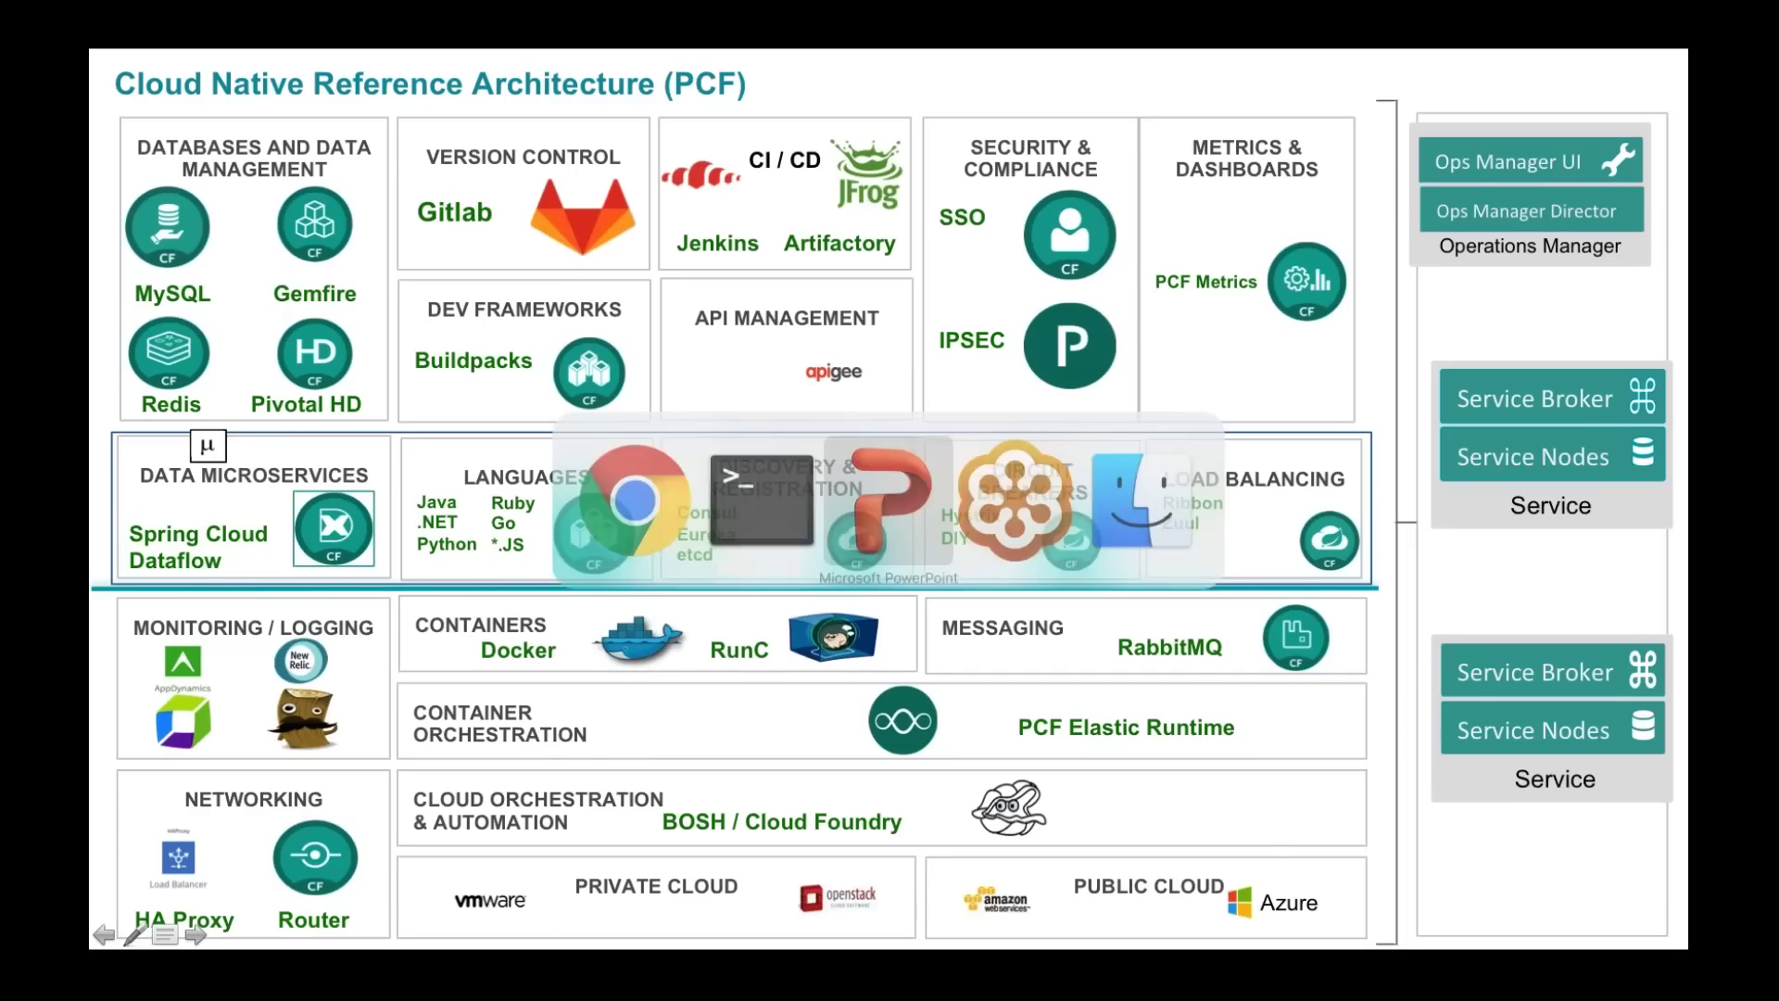